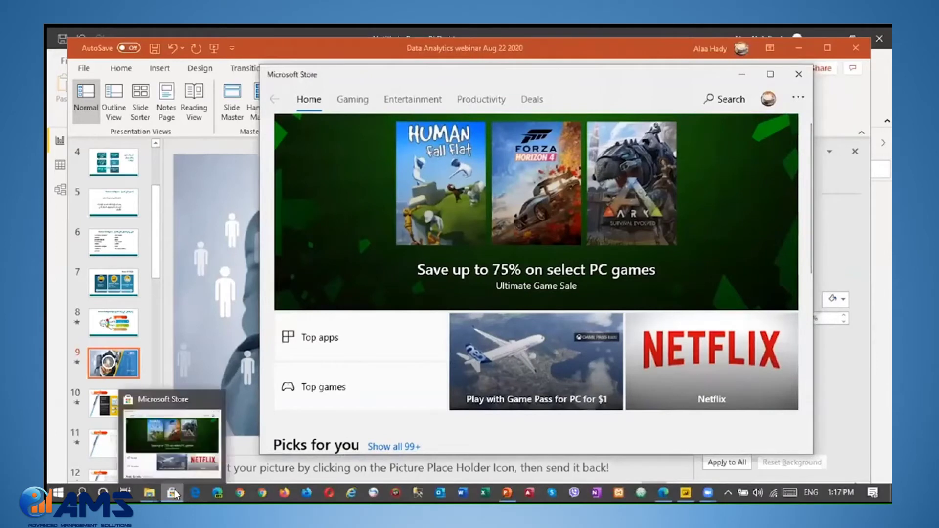
Search the Microsoft Store for "power bi" and view the Power BI Desktop app page
{"action": "left_click", "coordinate": [730, 98]}
{"action": "type", "text": "po"}
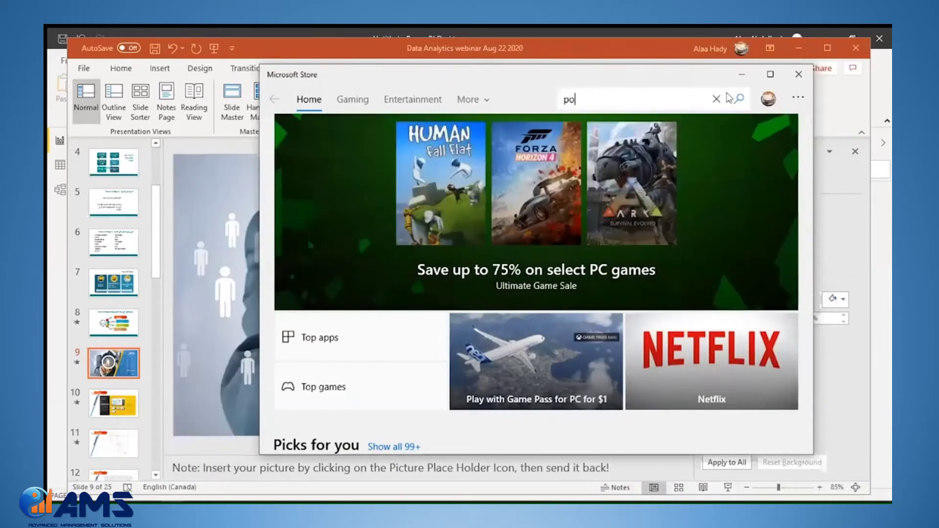
{"action": "type", "text": "wer bi"}
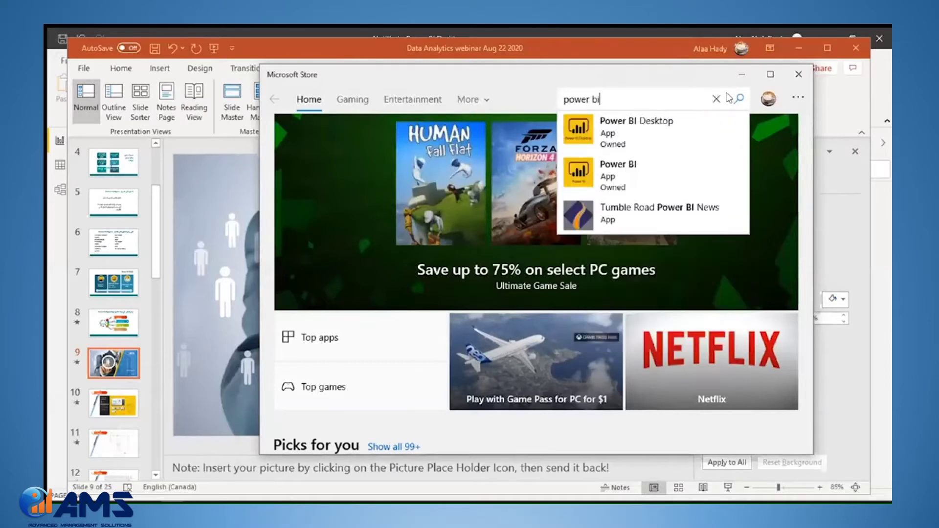
{"action": "key", "text": "Return"}
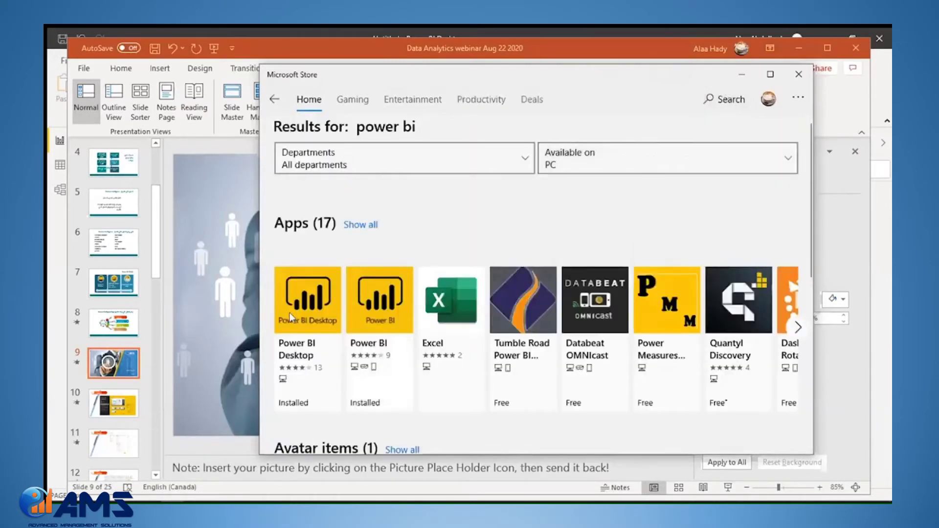
{"action": "left_click", "coordinate": [304, 310]}
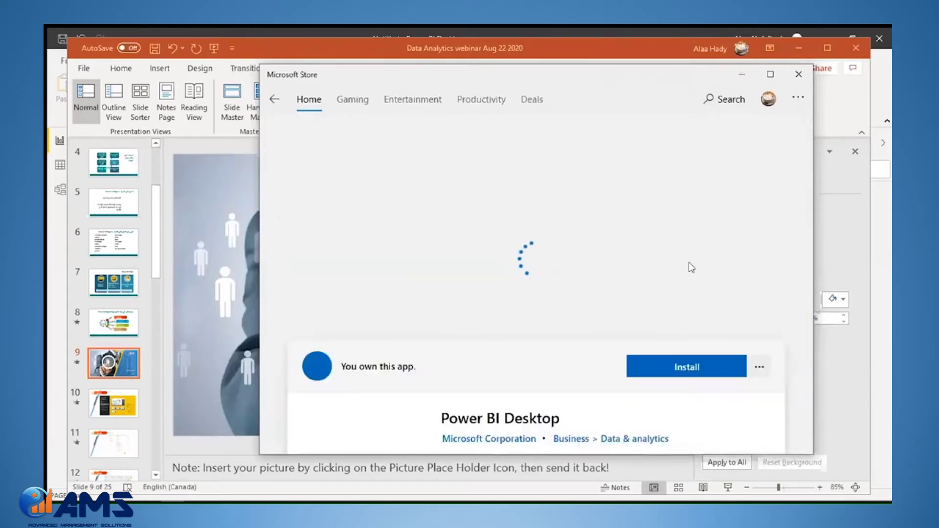
Close the Microsoft Store and switch to the blank report in Power BI Desktop
{"action": "left_click", "coordinate": [798, 74]}
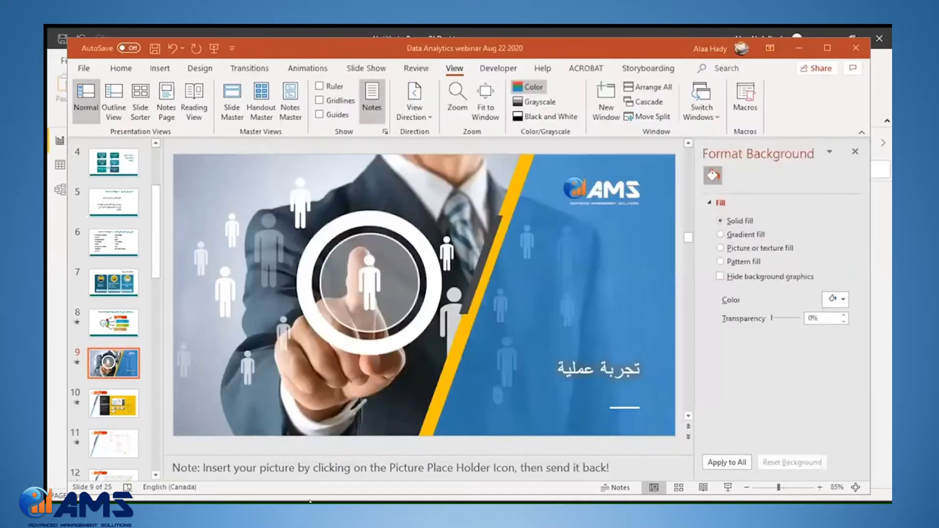
{"action": "mouse_move", "coordinate": [642, 494]}
{"action": "left_click", "coordinate": [690, 494]}
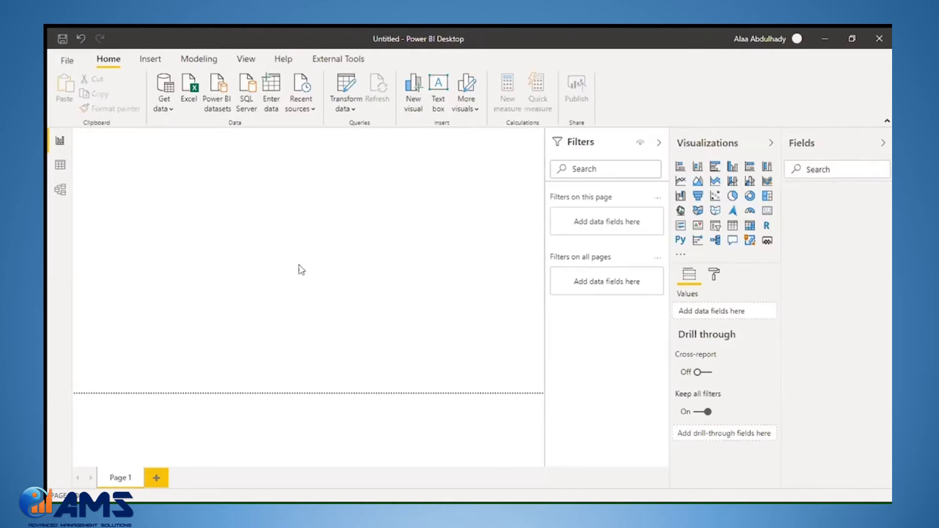
{"action": "key", "text": "alt+Tab"}
{"action": "key", "text": "alt+Tab"}
{"action": "key", "text": "alt+Tab"}
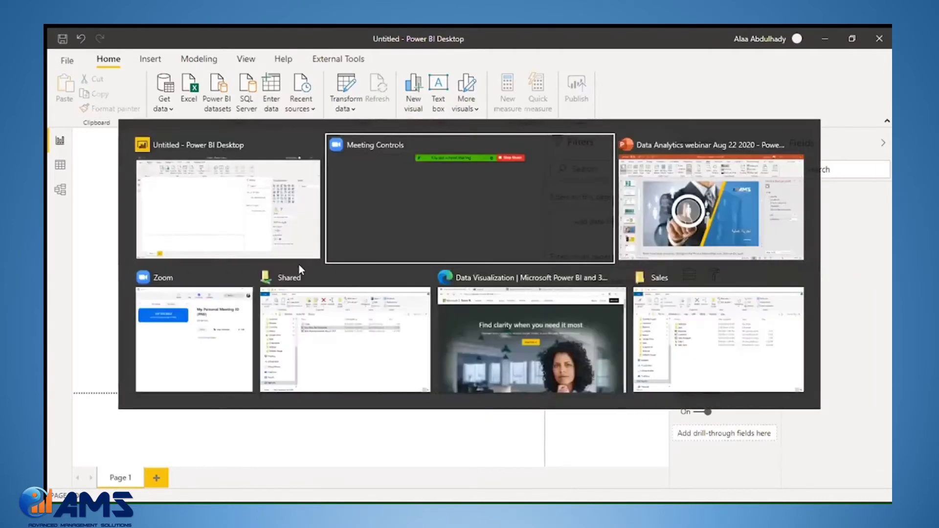
{"action": "key", "text": "alt+Tab"}
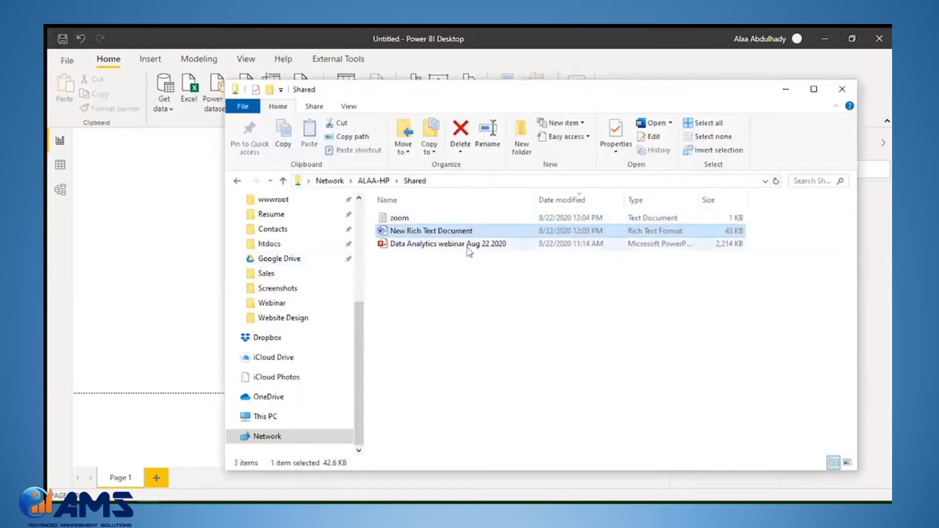
{"action": "left_click", "coordinate": [842, 88]}
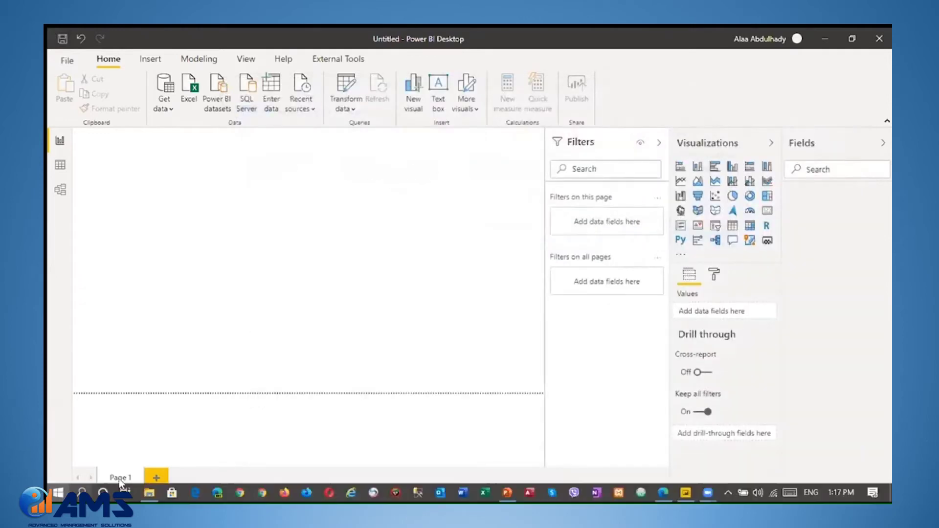
Switch to the Sales folder in File Explorer and go over the Branches, Customer and Sales Products workbooks
{"action": "left_click", "coordinate": [81, 494]}
{"action": "left_click", "coordinate": [148, 498]}
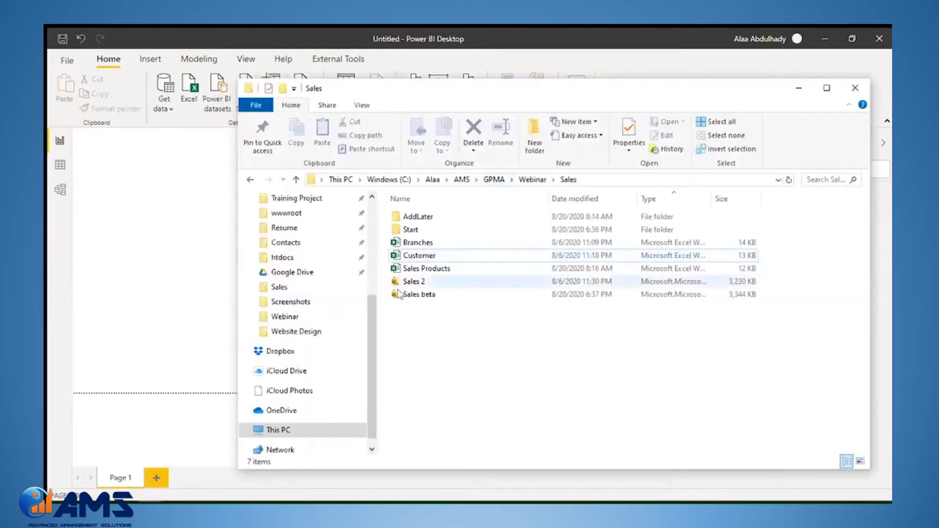
{"action": "left_click", "coordinate": [434, 256]}
{"action": "left_click", "coordinate": [436, 270]}
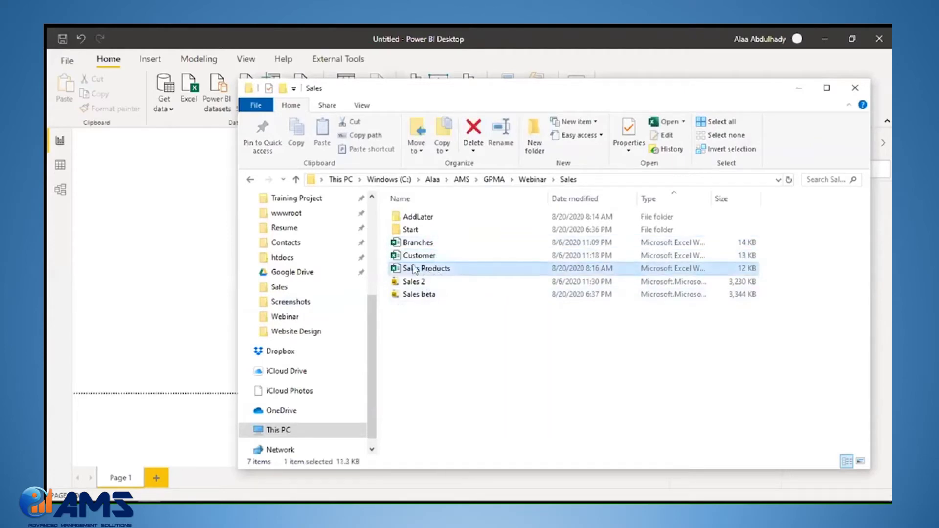
{"action": "left_click", "coordinate": [416, 244]}
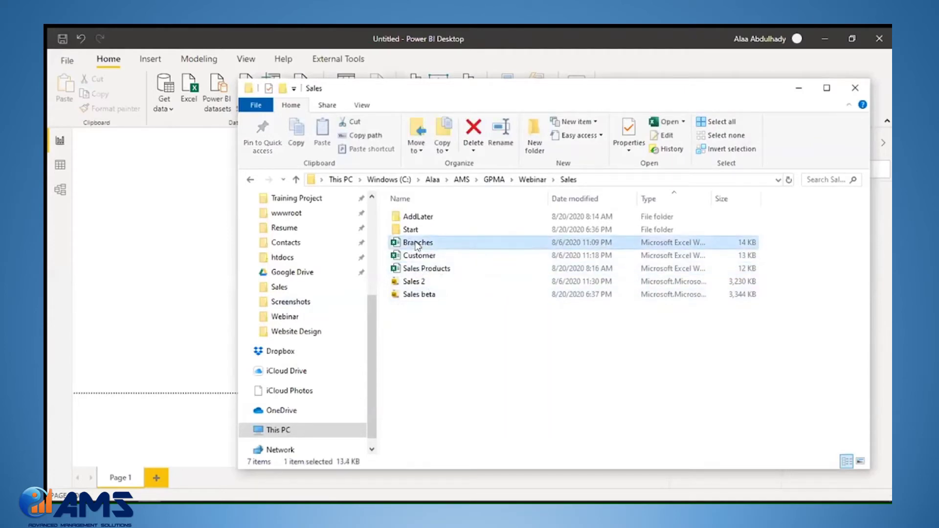
{"action": "left_click", "coordinate": [444, 256]}
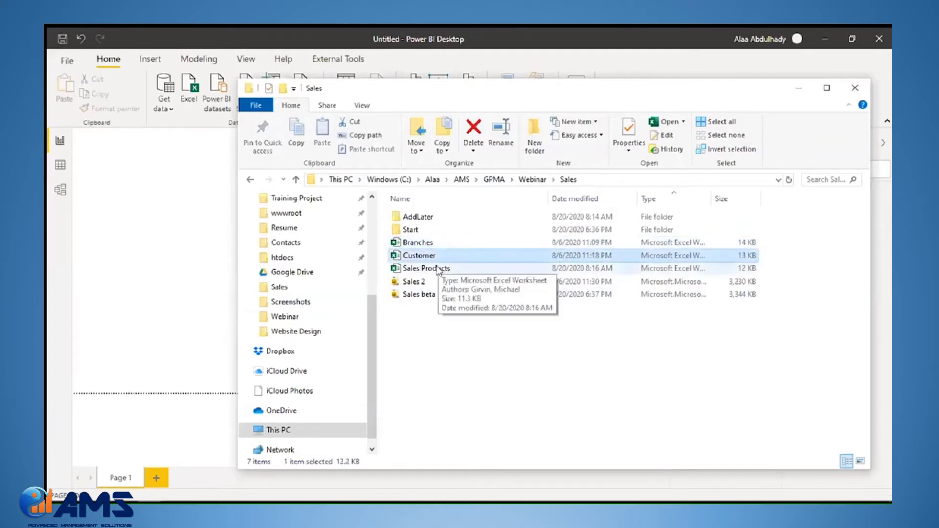
{"action": "left_click", "coordinate": [438, 269]}
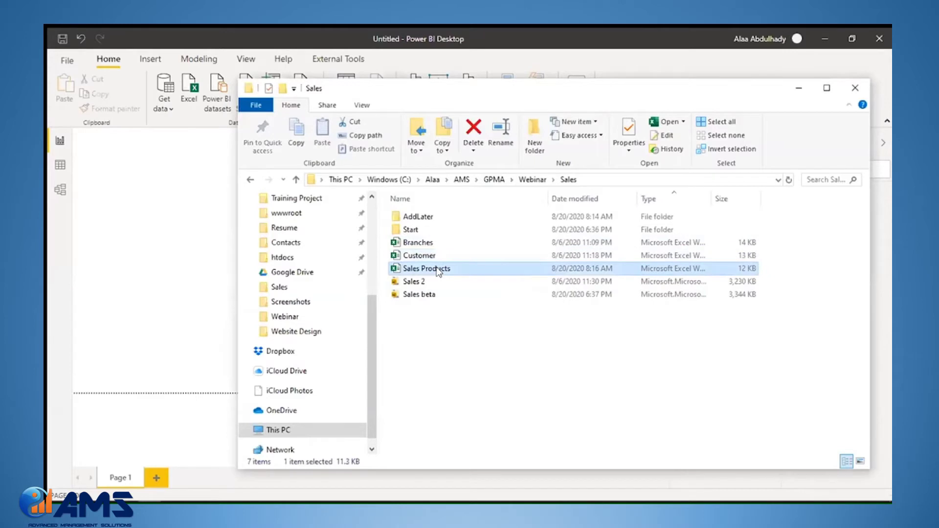
Look through the Sales2015, Sales2016 and Sales2017 text files in the Start folder and return to the Sales folder
{"action": "left_click", "coordinate": [447, 230]}
{"action": "double_click", "coordinate": [449, 233]}
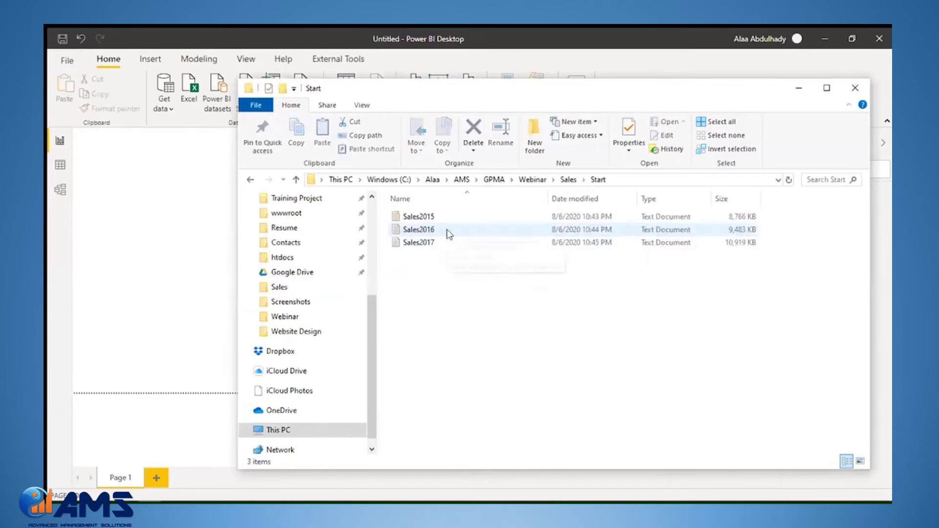
{"action": "left_click", "coordinate": [432, 217]}
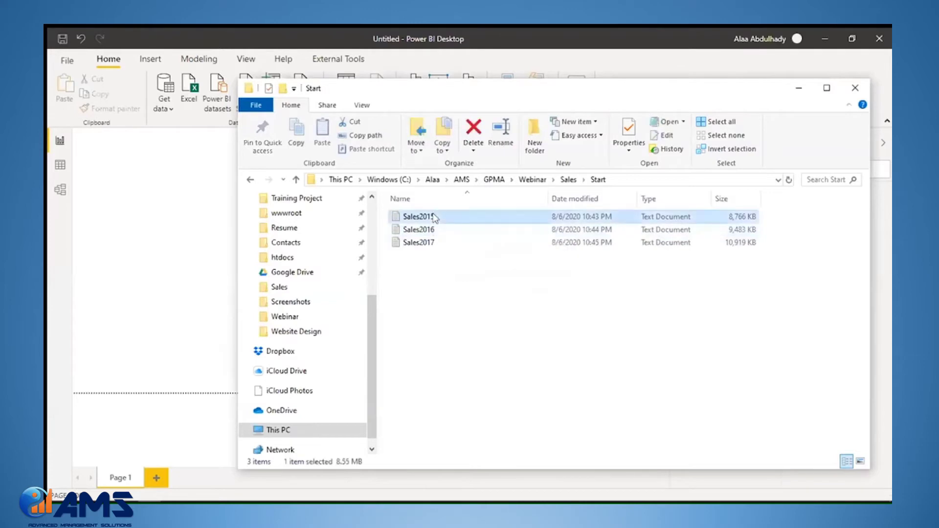
{"action": "left_click", "coordinate": [435, 231]}
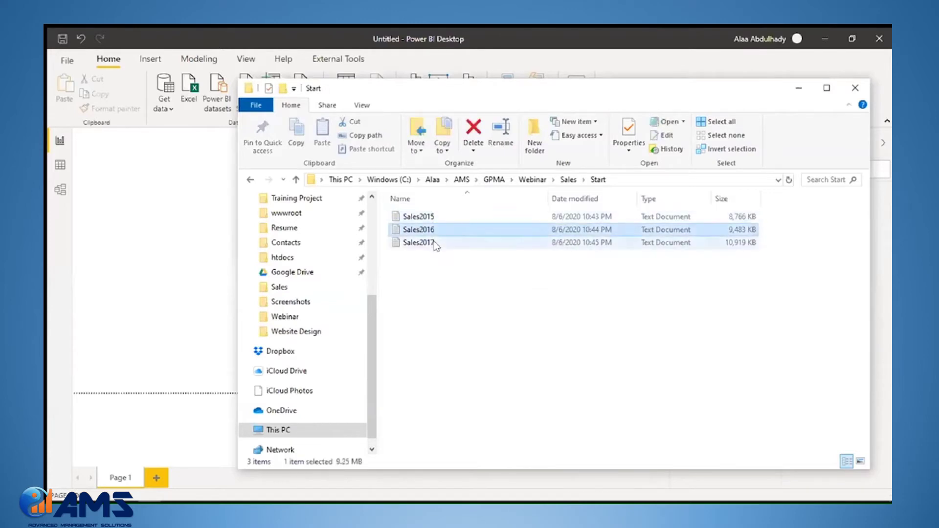
{"action": "left_click", "coordinate": [434, 242]}
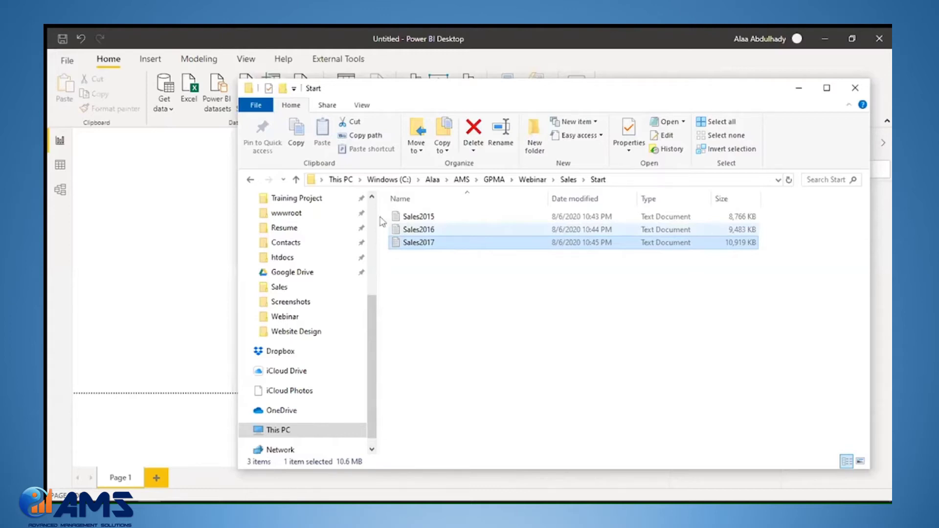
{"action": "left_click", "coordinate": [250, 179]}
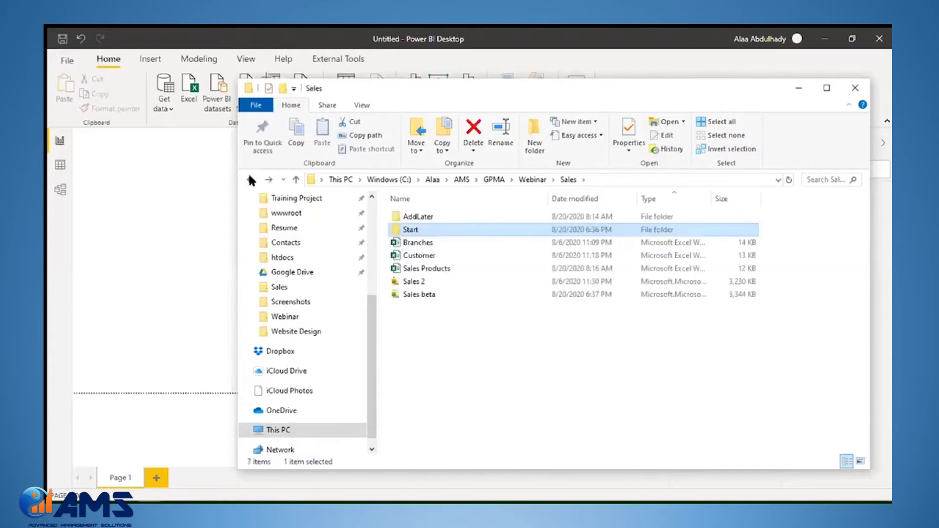
Connect Power BI Desktop to the Branches Excel workbook in Webinar > Sales and open its Branches table for transformation in Power Query Editor
{"action": "left_click", "coordinate": [204, 179]}
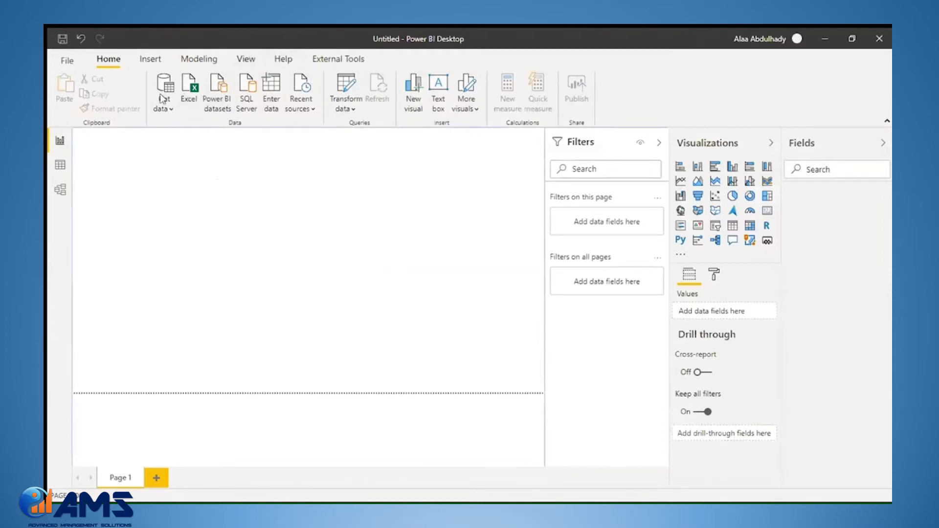
{"action": "left_click", "coordinate": [185, 92]}
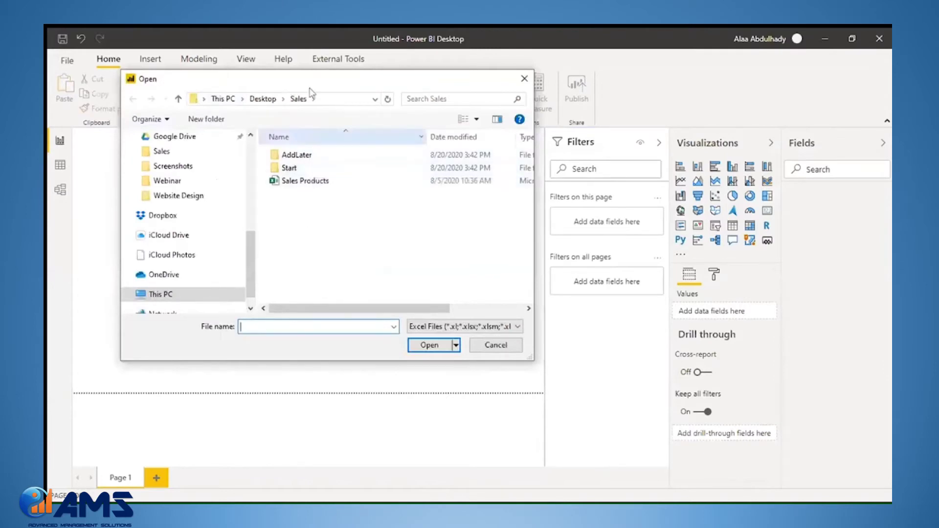
{"action": "left_click", "coordinate": [175, 185]}
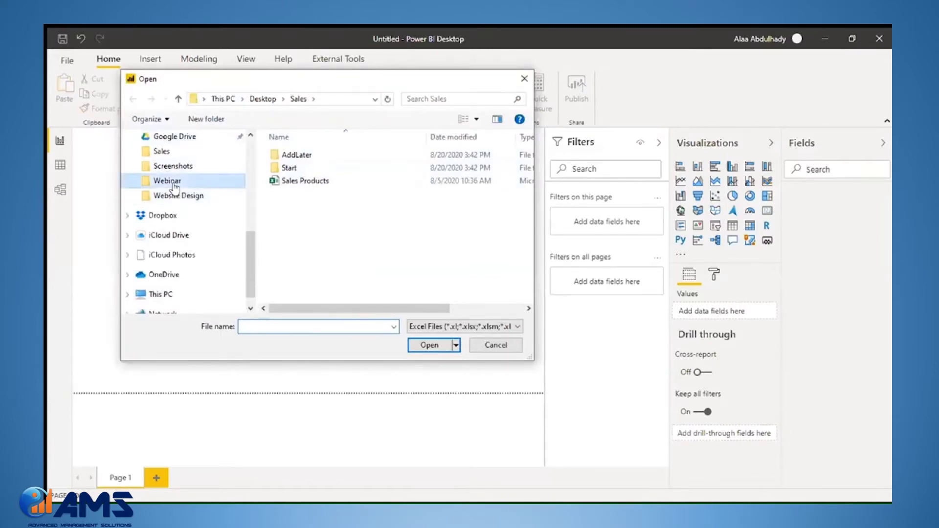
{"action": "double_click", "coordinate": [292, 157]}
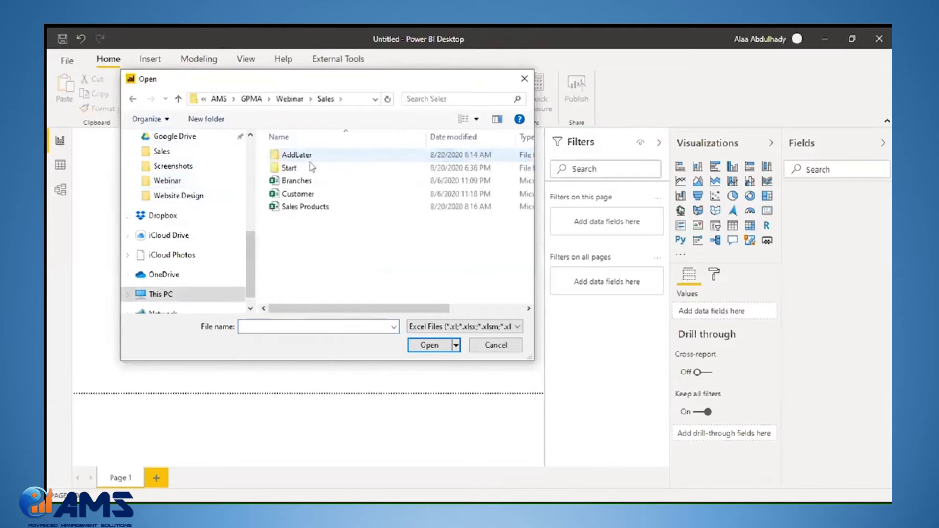
{"action": "left_click", "coordinate": [313, 182]}
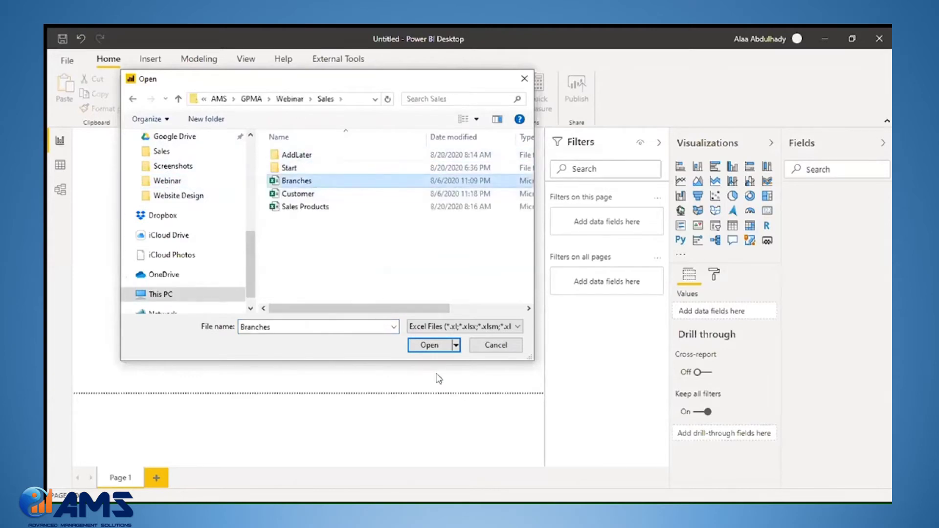
{"action": "left_click", "coordinate": [434, 347]}
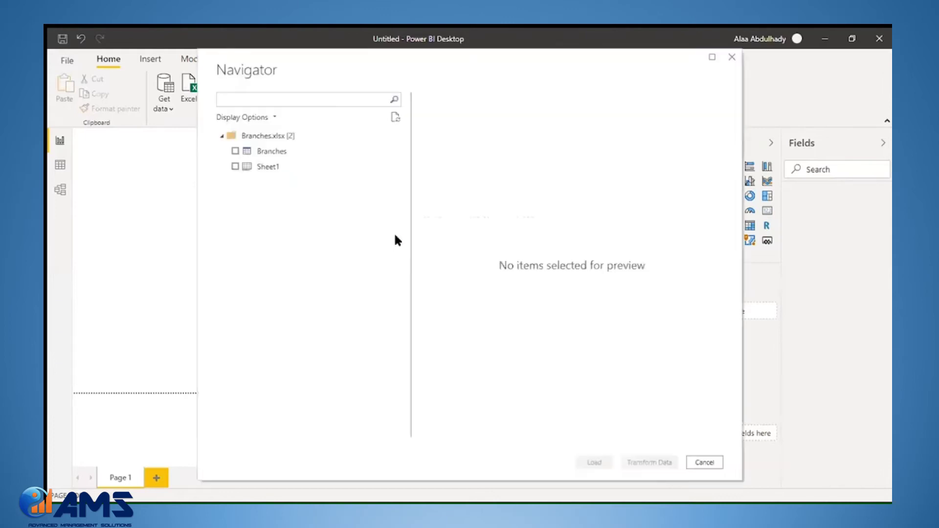
{"action": "left_click", "coordinate": [235, 151]}
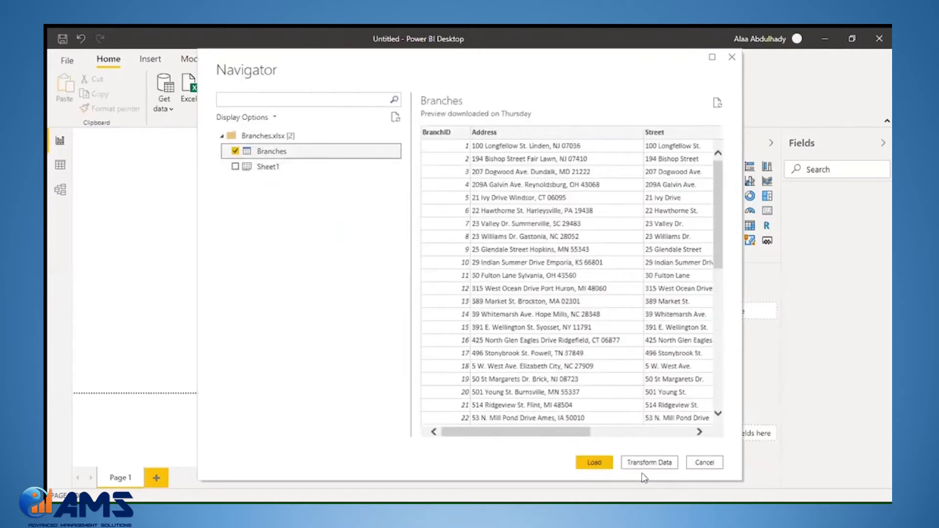
{"action": "left_click", "coordinate": [650, 463]}
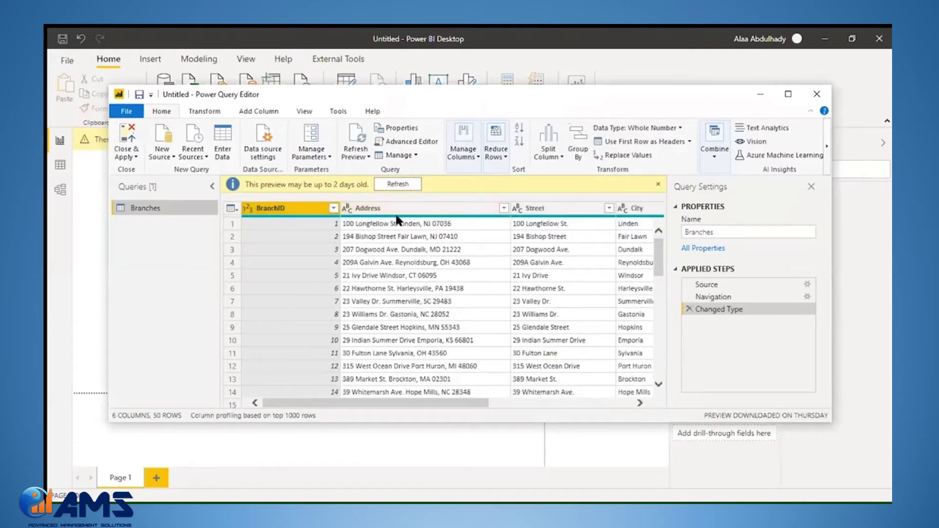
Review the Branches columns from Street to ZIP Code, then close Power Query Editor and apply the query to the report
{"action": "left_click", "coordinate": [542, 224]}
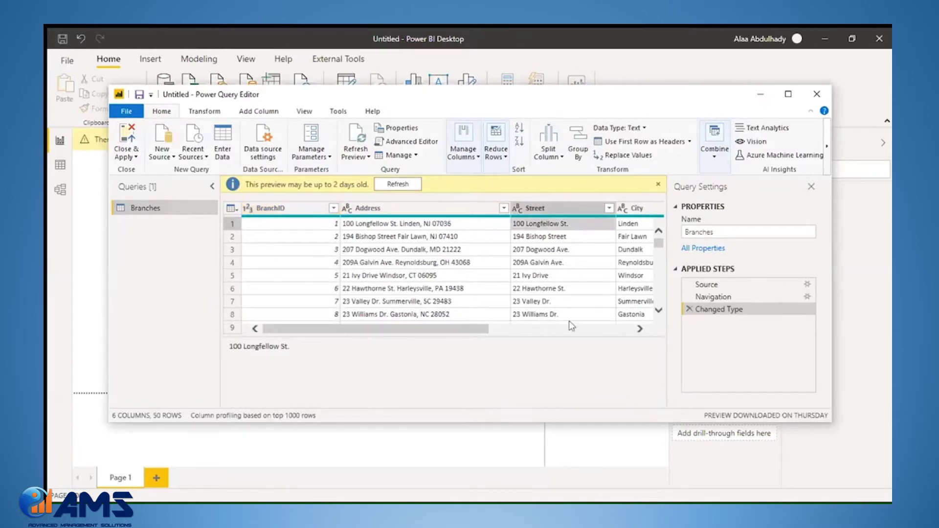
{"action": "left_click_drag", "start_coordinate": [472, 333], "coordinate": [566, 333]}
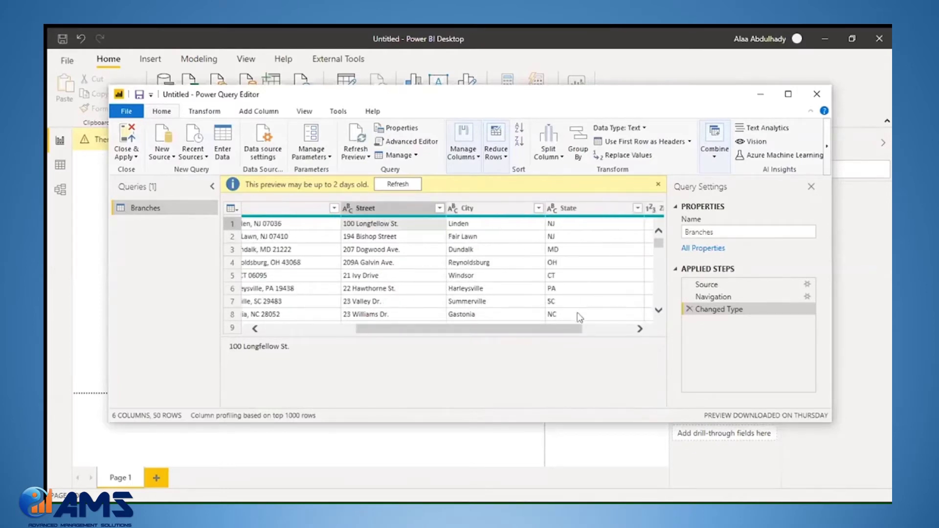
{"action": "left_click_drag", "start_coordinate": [570, 329], "coordinate": [648, 330]}
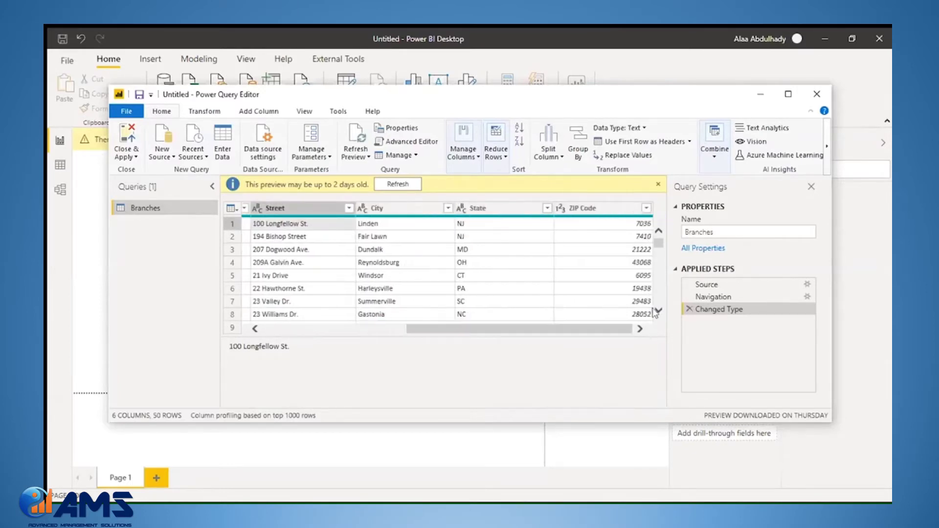
{"action": "left_click", "coordinate": [129, 155]}
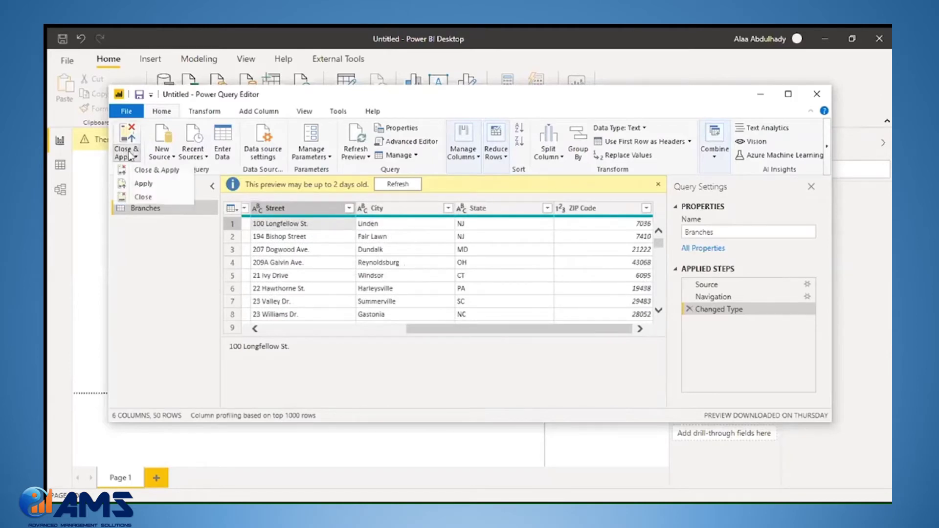
{"action": "left_click", "coordinate": [142, 171]}
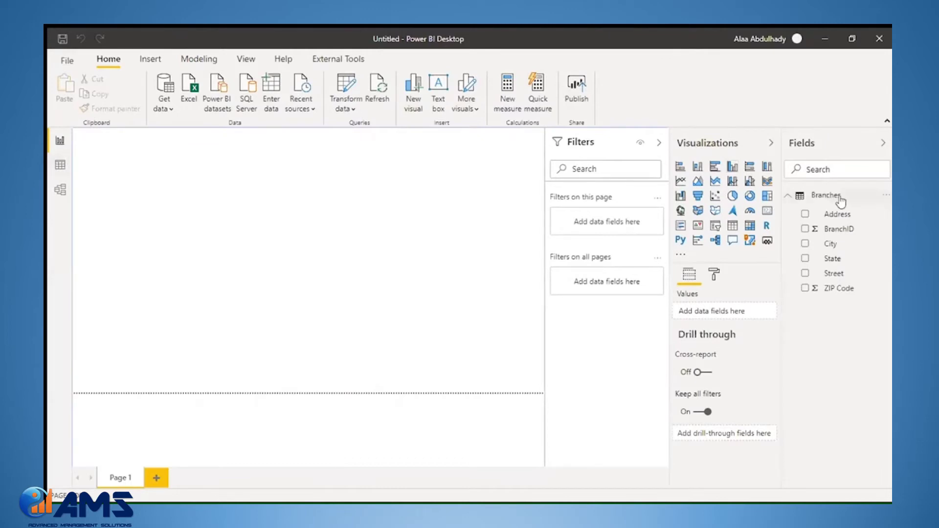
In the data view of the Branches table, set the data category of Address to Address and of City to City
{"action": "left_click", "coordinate": [54, 165]}
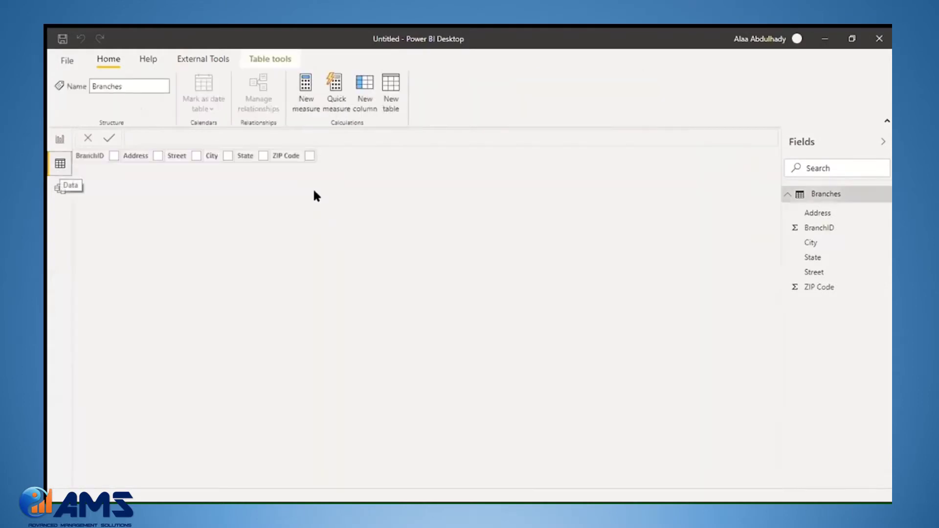
{"action": "left_click", "coordinate": [136, 158]}
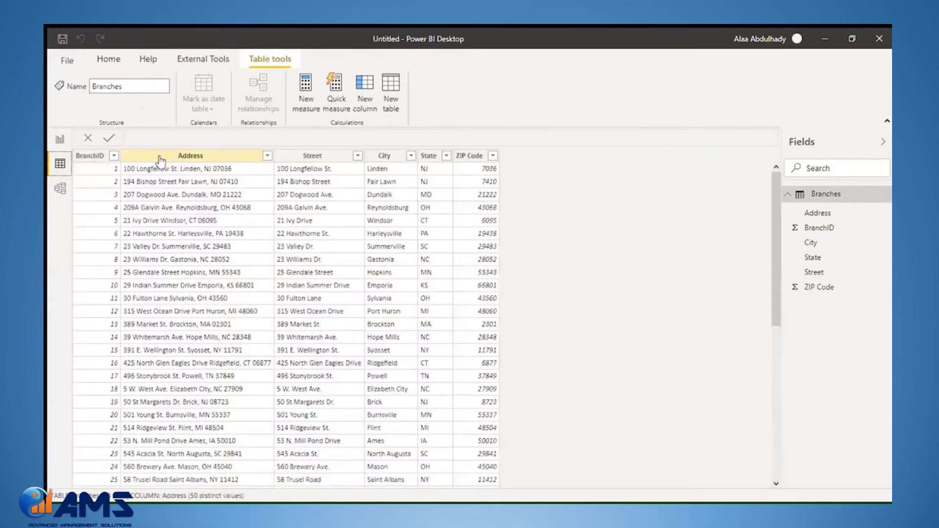
{"action": "left_click", "coordinate": [161, 157]}
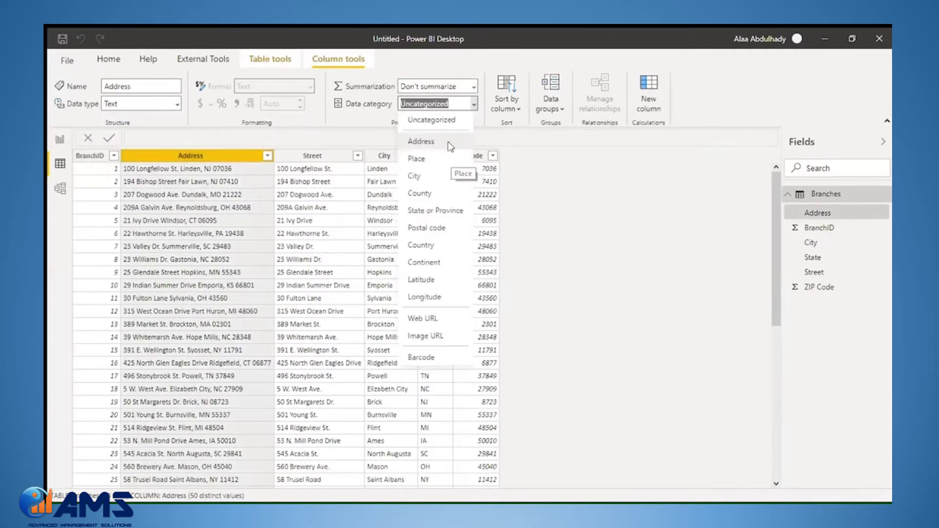
{"action": "left_click", "coordinate": [451, 147]}
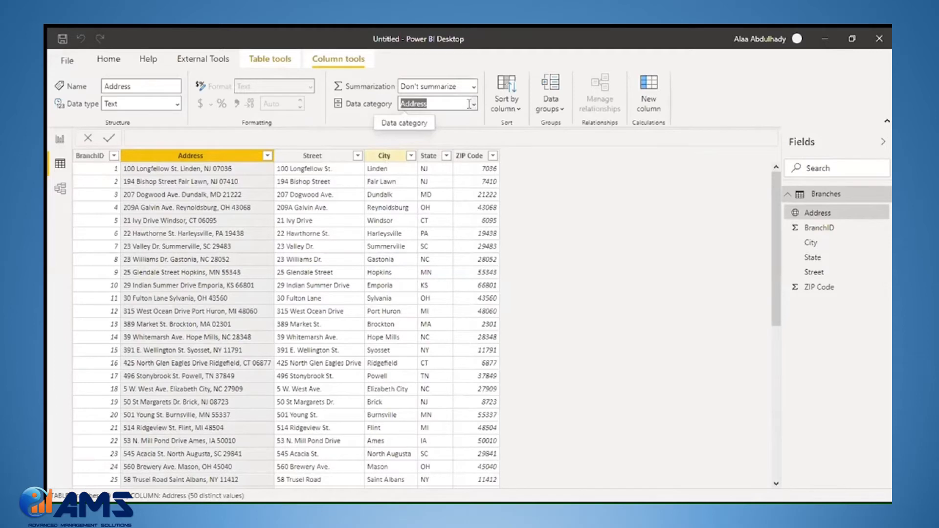
{"action": "left_click", "coordinate": [420, 177]}
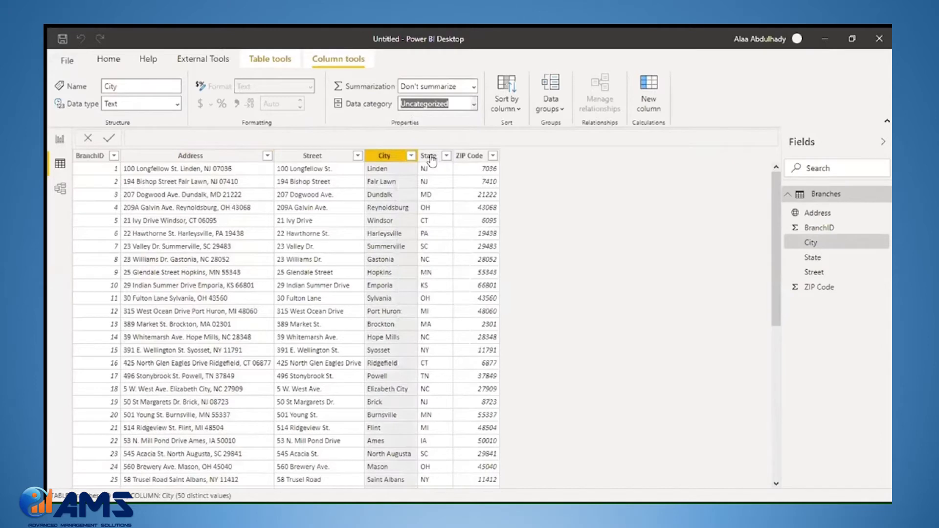
Categorize the State column as State or Province and ZIP Code as Postal code, and return to the report view
{"action": "left_click", "coordinate": [428, 155]}
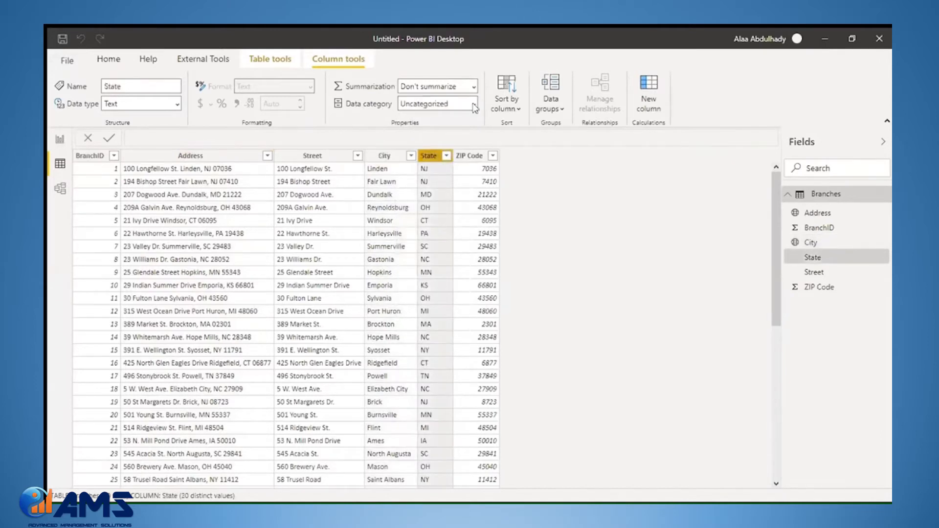
{"action": "left_click", "coordinate": [474, 104]}
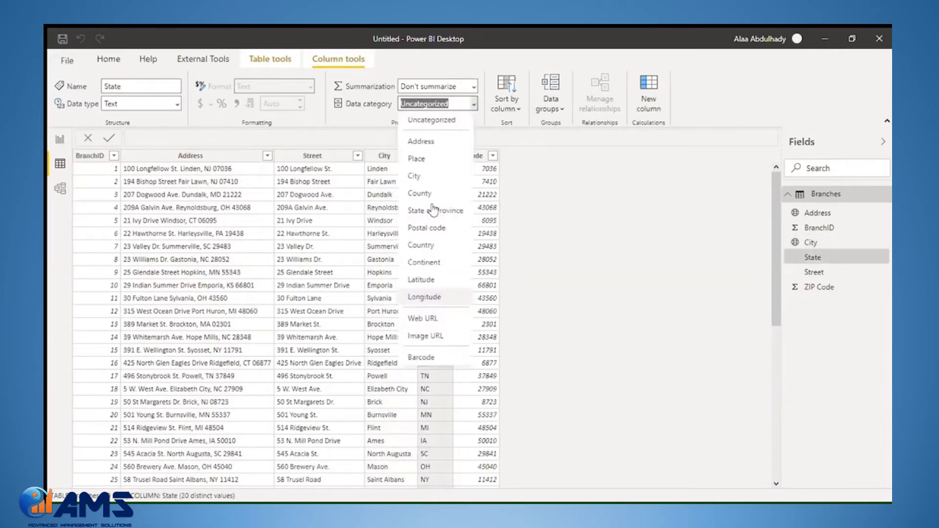
{"action": "left_click", "coordinate": [478, 160]}
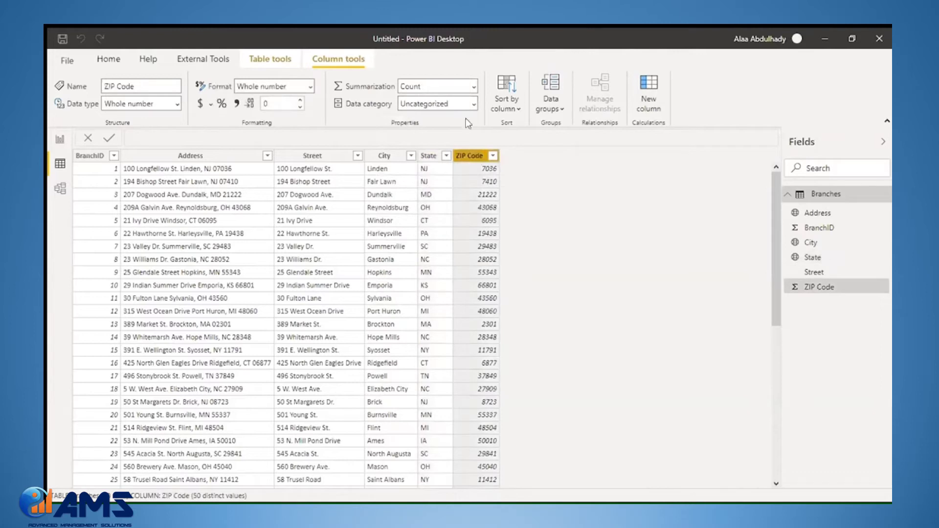
{"action": "left_click", "coordinate": [474, 103]}
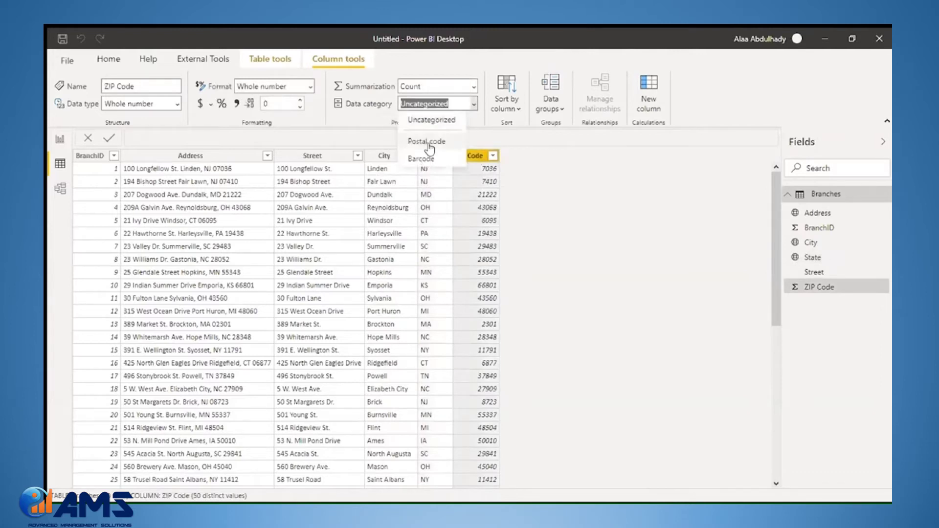
{"action": "left_click", "coordinate": [430, 143]}
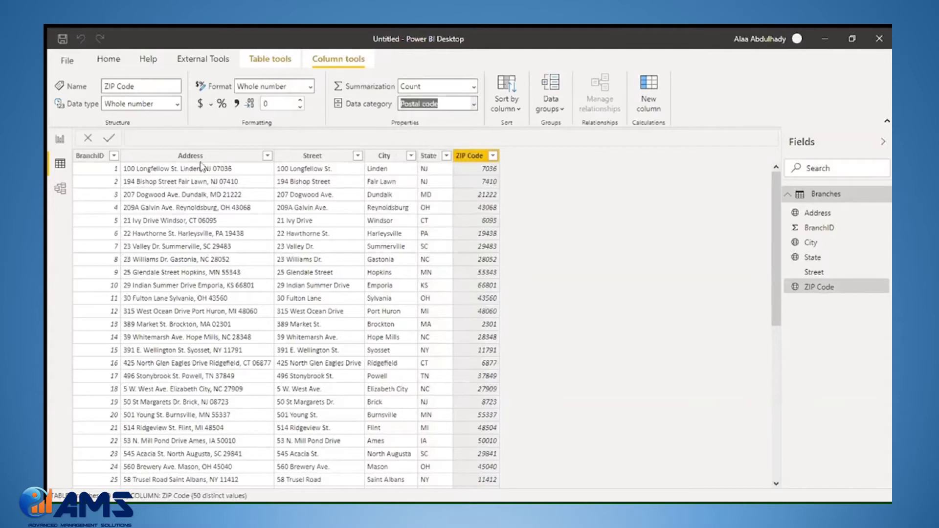
{"action": "left_click", "coordinate": [59, 141]}
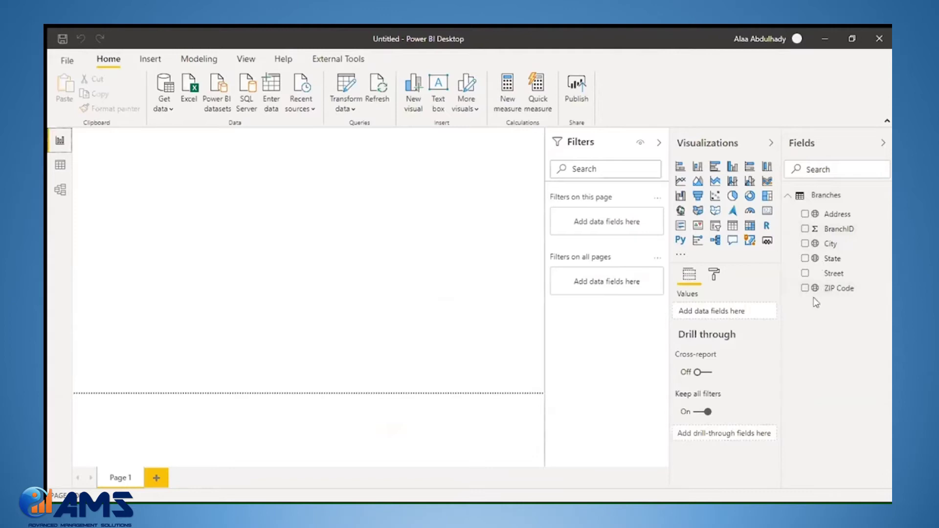
Import the Customer table from the Customer Excel workbook through Power Query Editor and apply it to the report
{"action": "left_click", "coordinate": [195, 97]}
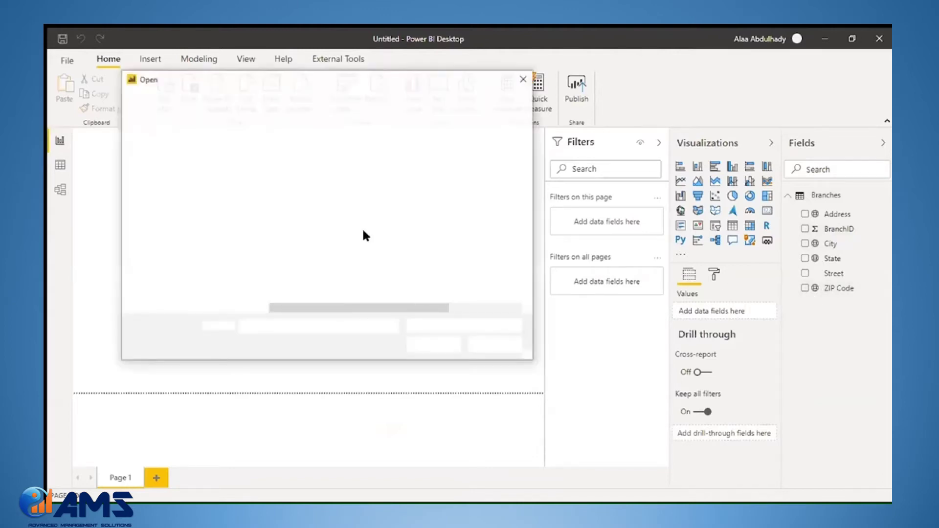
{"action": "left_click", "coordinate": [298, 194]}
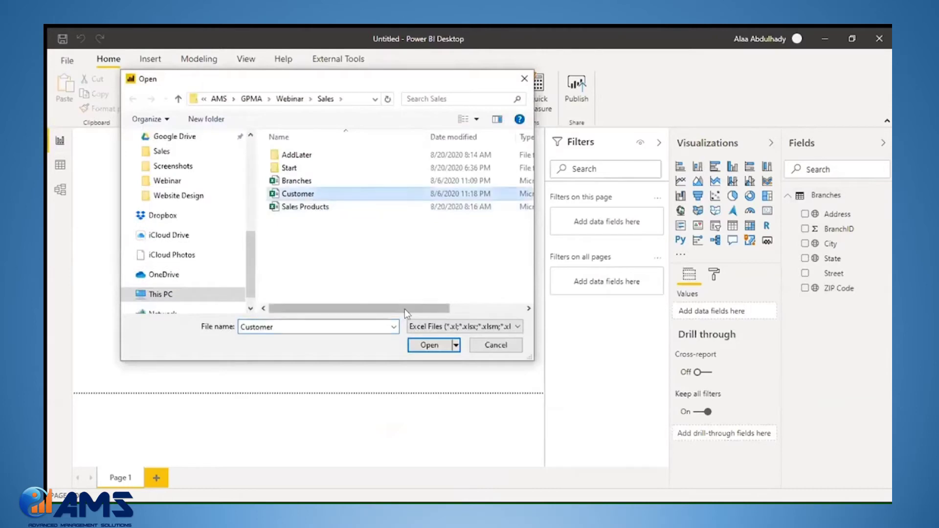
{"action": "left_click", "coordinate": [429, 345]}
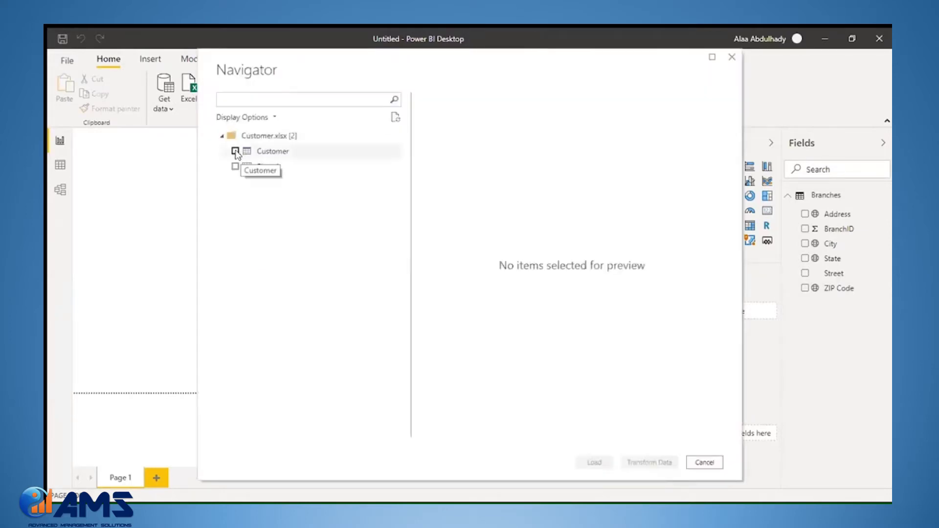
{"action": "left_click", "coordinate": [236, 152]}
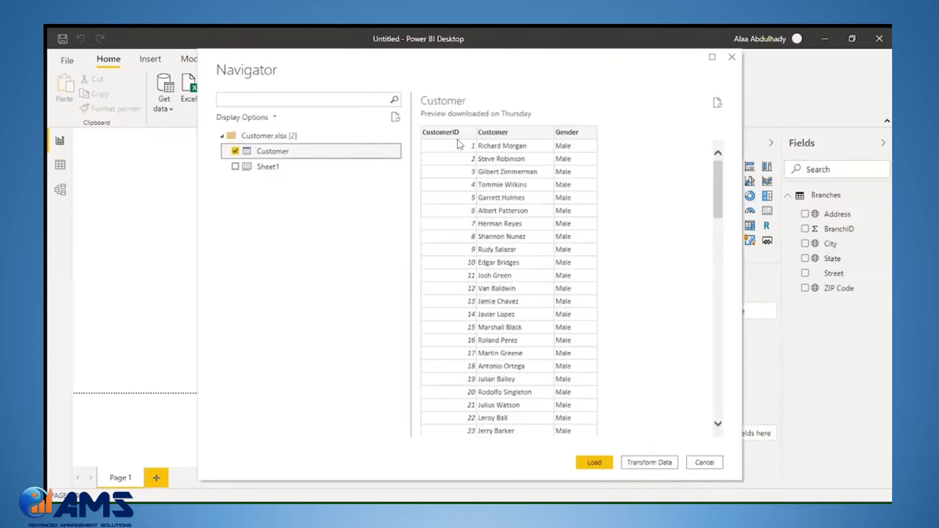
{"action": "left_click", "coordinate": [642, 463]}
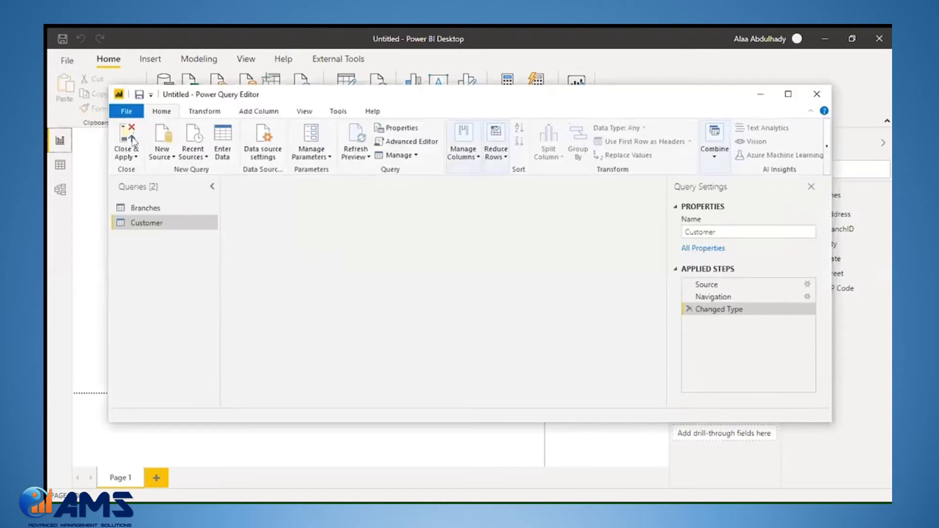
{"action": "left_click", "coordinate": [134, 142]}
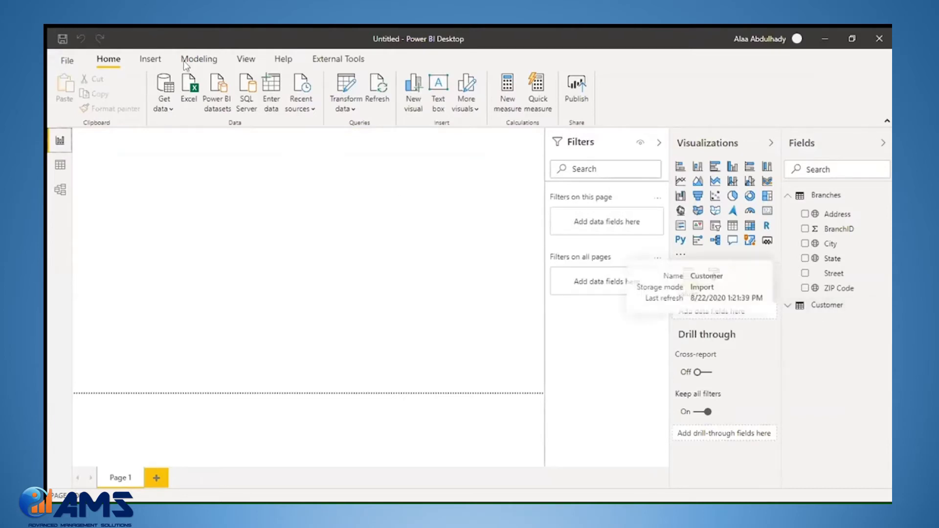
Connect to the Sales Products Excel workbook and open its dProduct table for transformation in Power Query Editor
{"action": "left_click", "coordinate": [195, 95]}
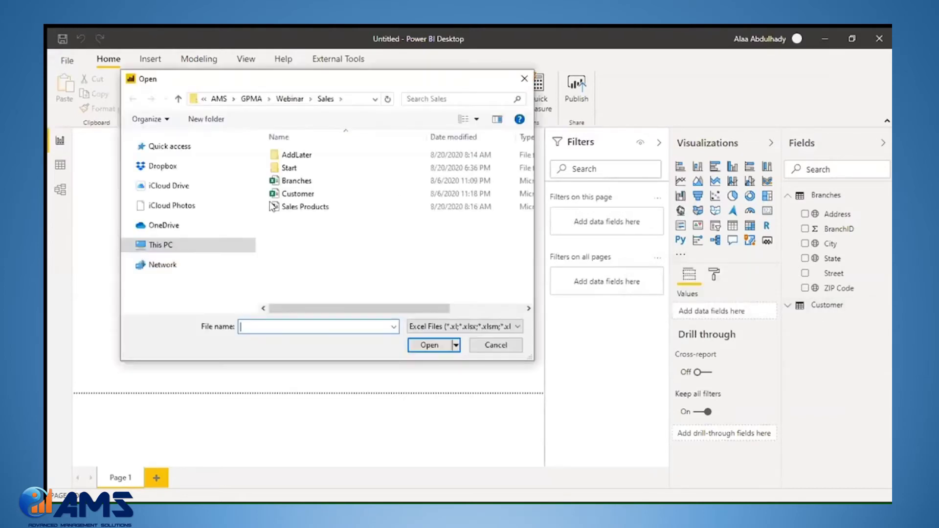
{"action": "left_click", "coordinate": [303, 208]}
{"action": "left_click", "coordinate": [430, 347]}
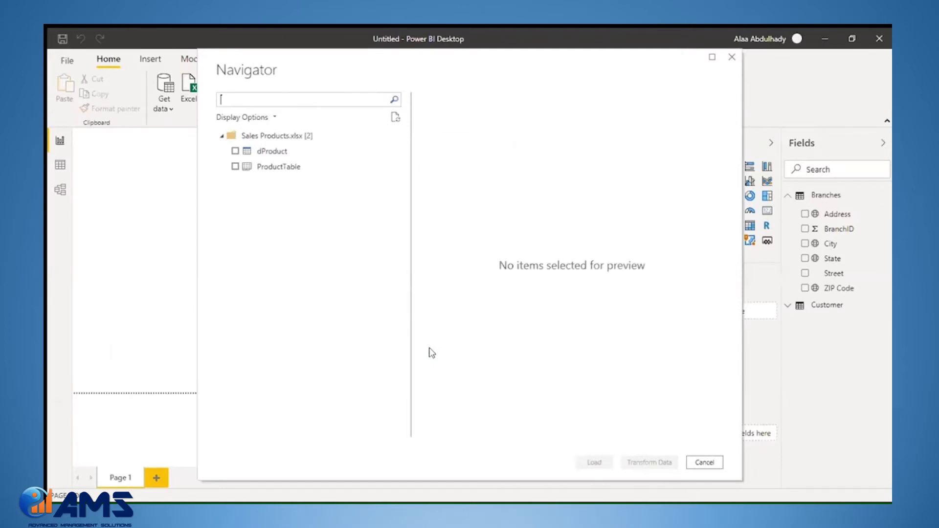
{"action": "left_click", "coordinate": [236, 152]}
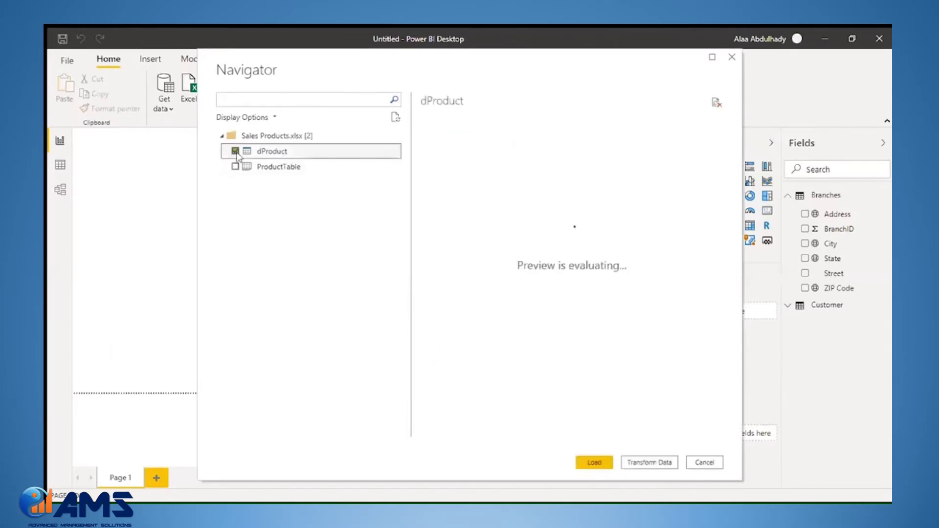
{"action": "left_click", "coordinate": [656, 463]}
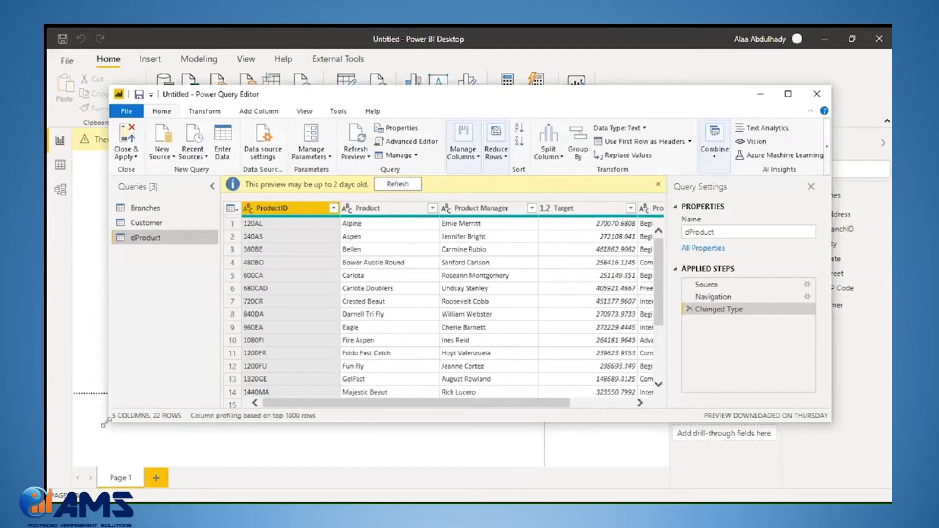
Enlarge Power Query Editor to review the dProduct Target and ProductCategory columns, and close it, applying the query to the report
{"action": "left_click_drag", "start_coordinate": [106, 422], "coordinate": [65, 471]}
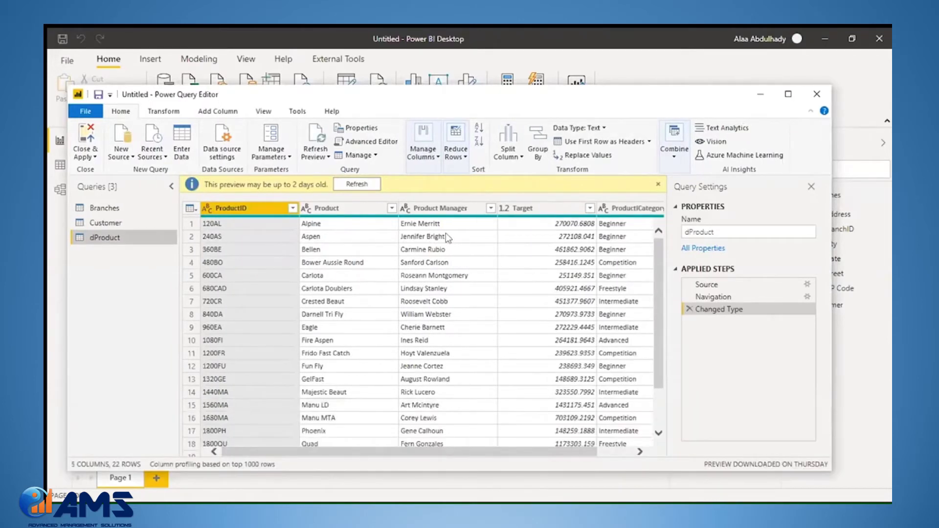
{"action": "left_click", "coordinate": [571, 236]}
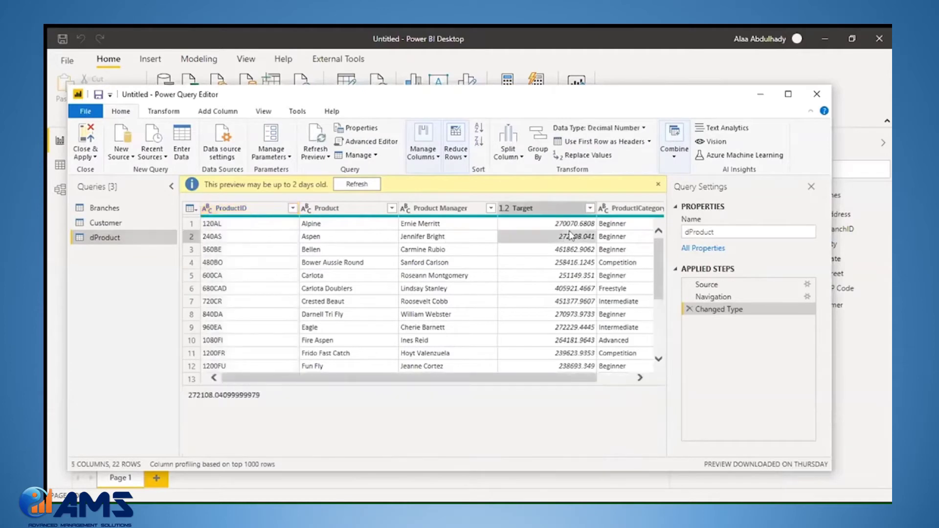
{"action": "key", "text": "Right"}
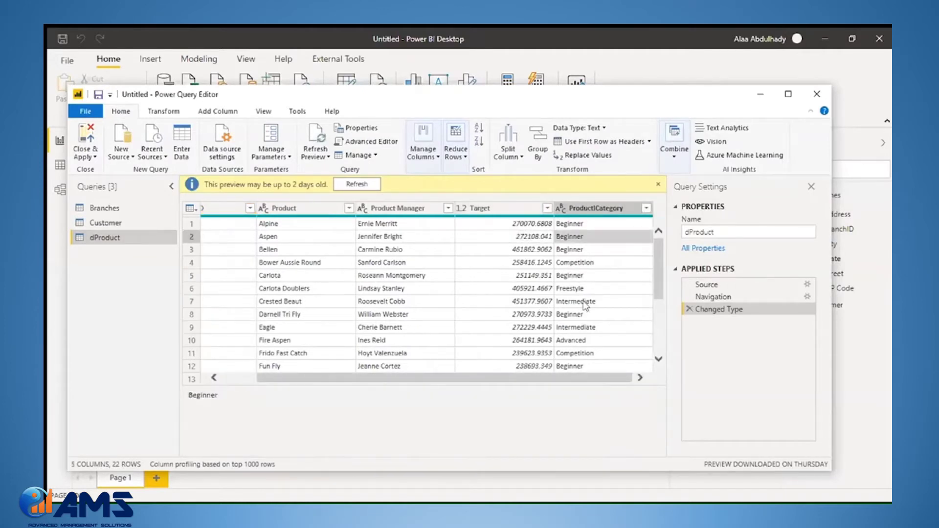
{"action": "left_click", "coordinate": [493, 249]}
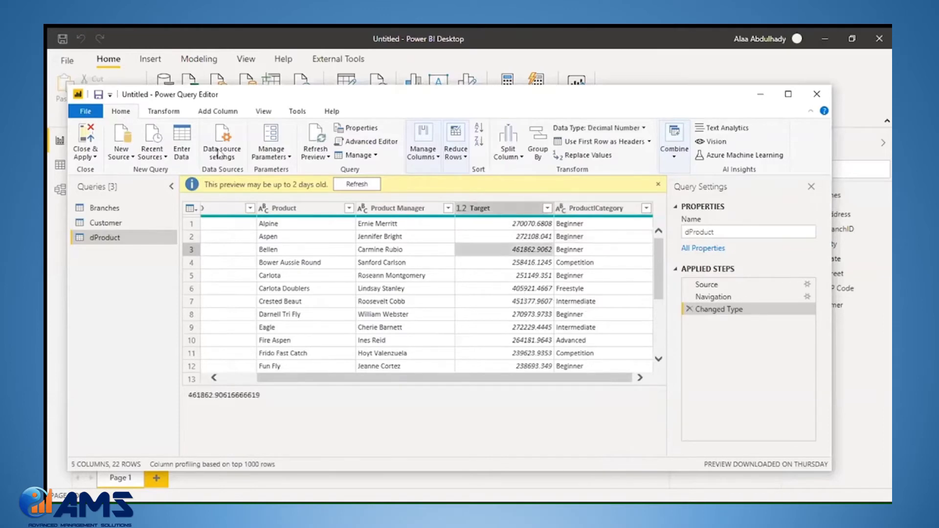
{"action": "left_click", "coordinate": [91, 134]}
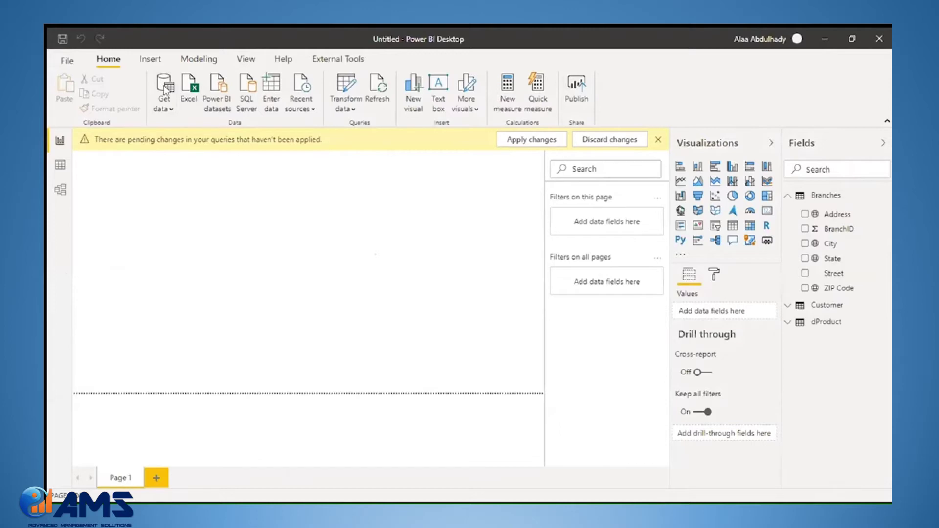
Start a new data connection using the Folder connector
{"action": "left_click", "coordinate": [166, 110]}
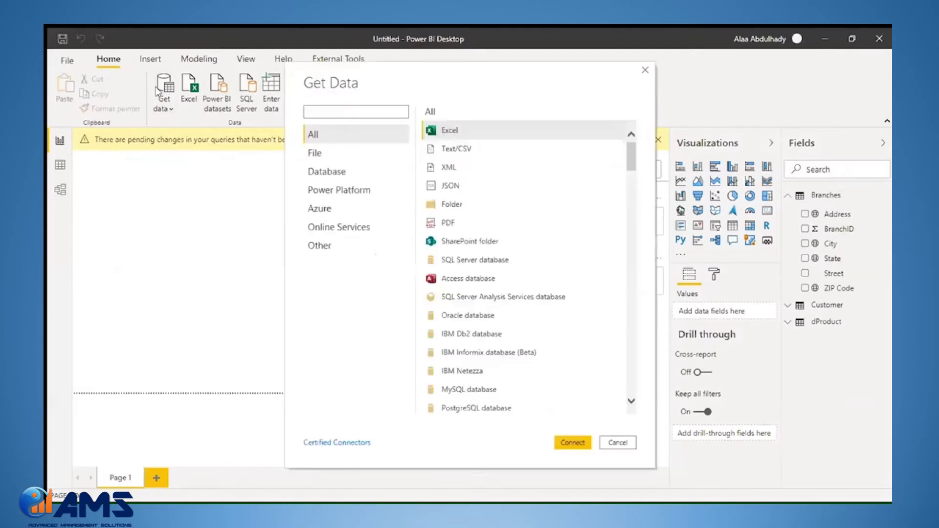
{"action": "left_click", "coordinate": [462, 206]}
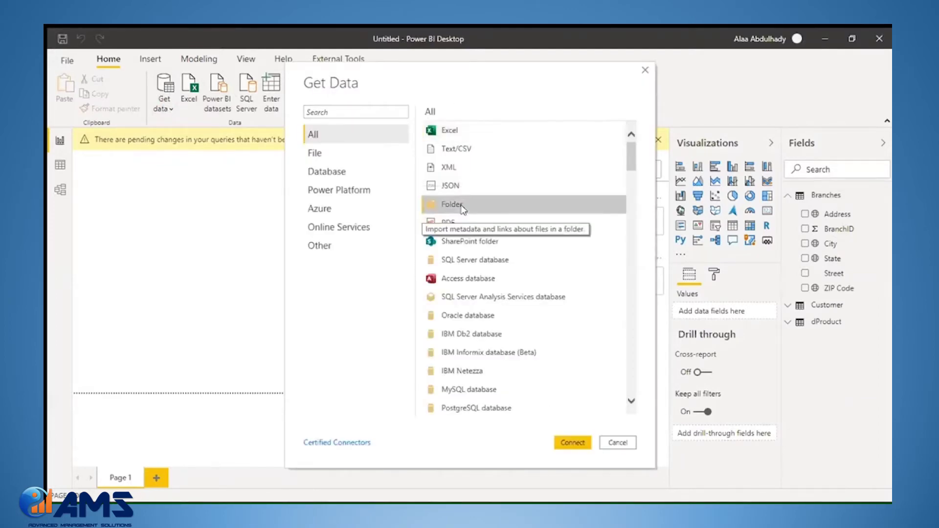
{"action": "left_click", "coordinate": [572, 441]}
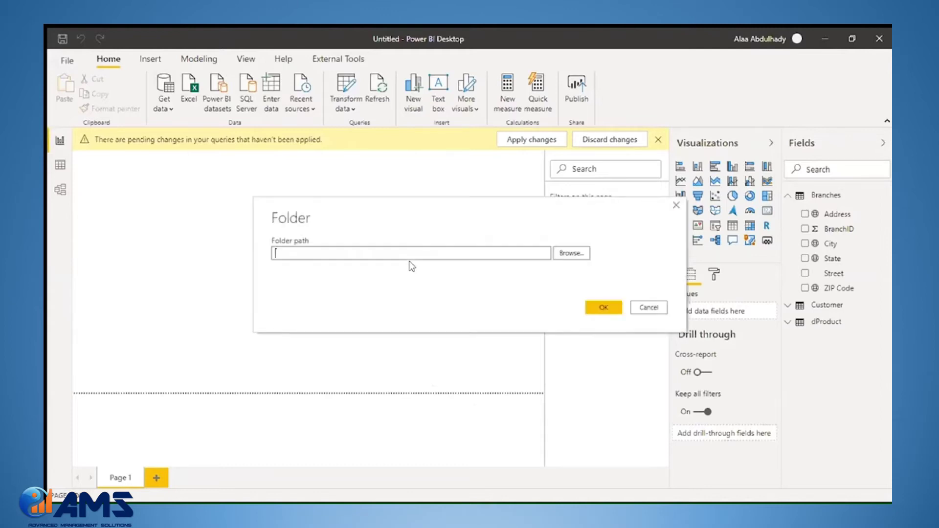
Copy the path of the Start folder inside Webinar > Sales from File Explorer and submit it as the connection's folder path
{"action": "left_click", "coordinate": [566, 255]}
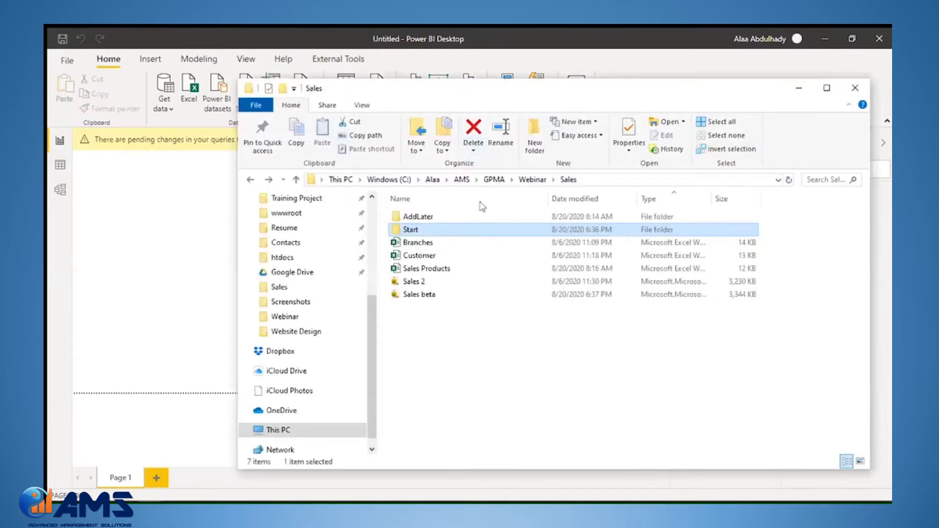
{"action": "key", "text": "Return"}
{"action": "left_click", "coordinate": [617, 177]}
{"action": "key", "text": "ctrl+c"}
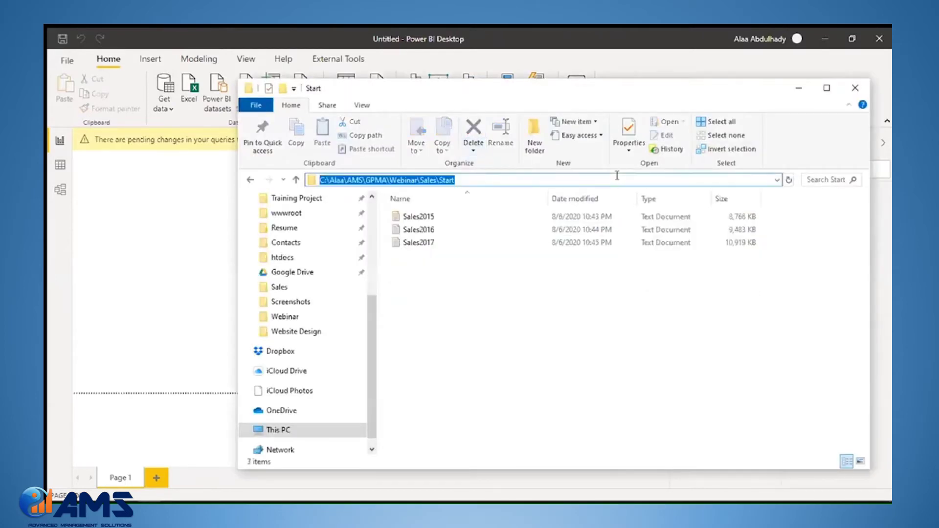
{"action": "key", "text": "alt+F4"}
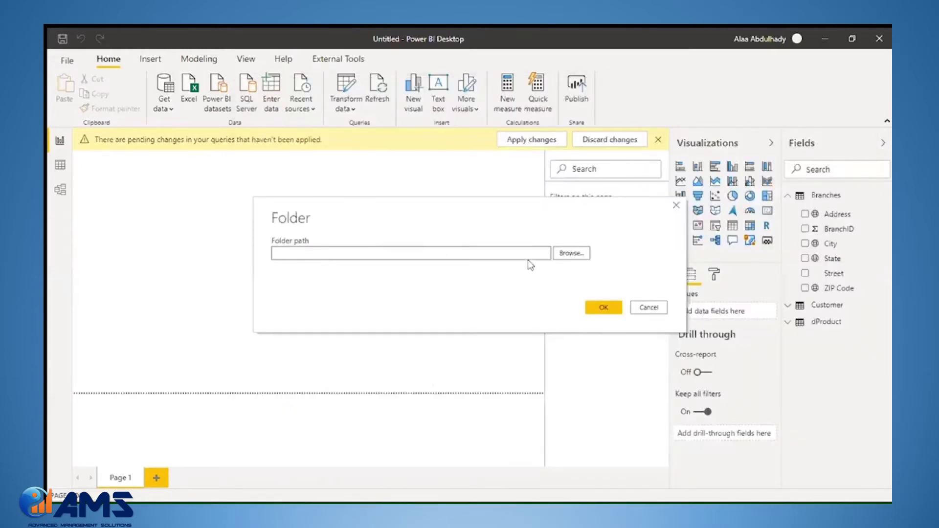
{"action": "key", "text": "ctrl+v"}
{"action": "left_click", "coordinate": [607, 308]}
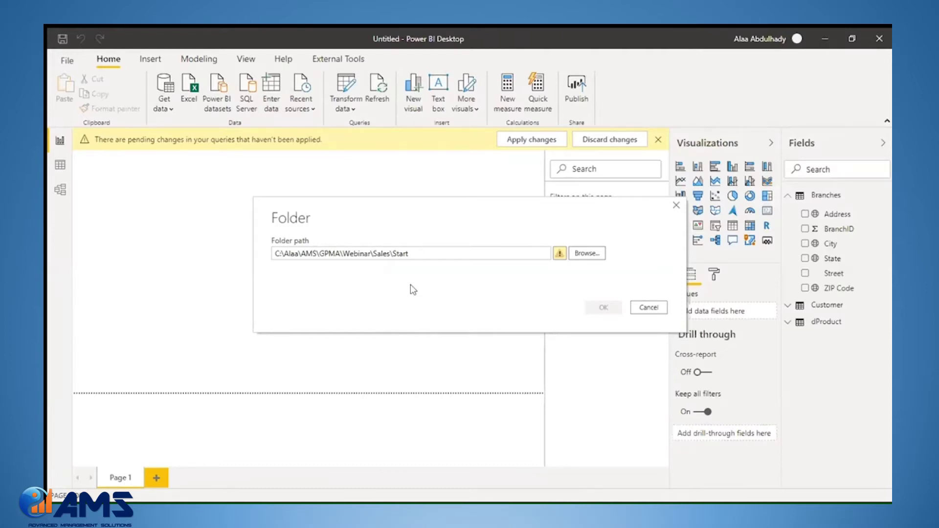
Browse to the Start folder inside Webinar > Sales as the connection's folder path, and open its file list for transformation
{"action": "left_click", "coordinate": [589, 253]}
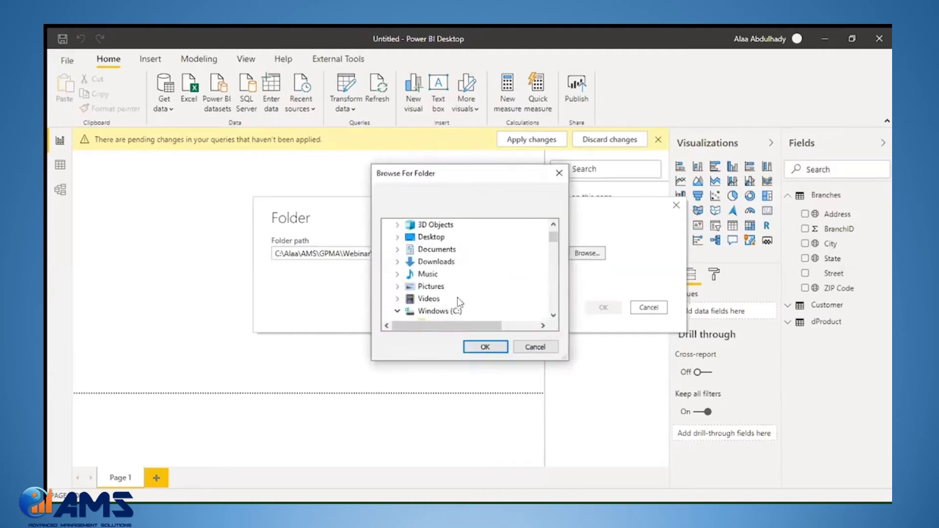
{"action": "scroll", "coordinate": [470, 294], "scroll_direction": "down", "scroll_amount": 6}
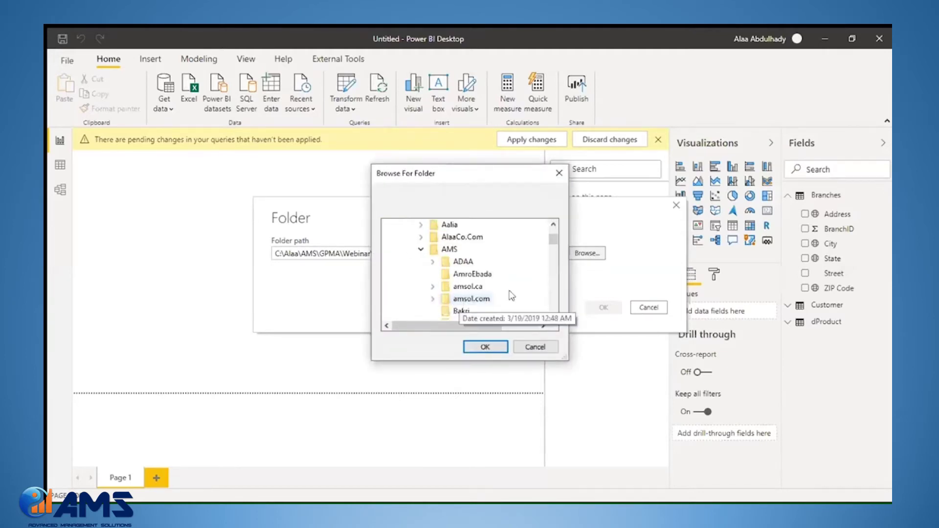
{"action": "scroll", "coordinate": [510, 295], "scroll_direction": "down", "scroll_amount": 7}
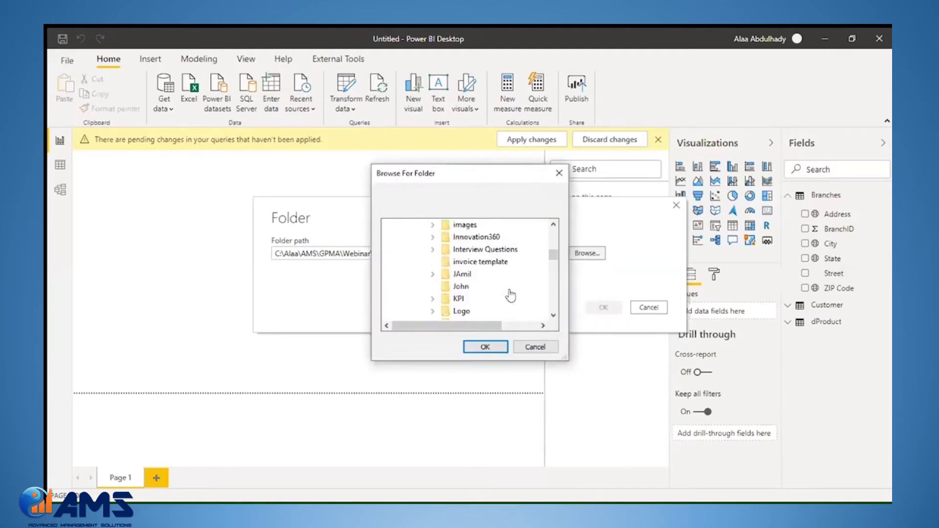
{"action": "scroll", "coordinate": [505, 290], "scroll_direction": "up", "scroll_amount": 1}
{"action": "scroll", "coordinate": [502, 285], "scroll_direction": "up", "scroll_amount": 1}
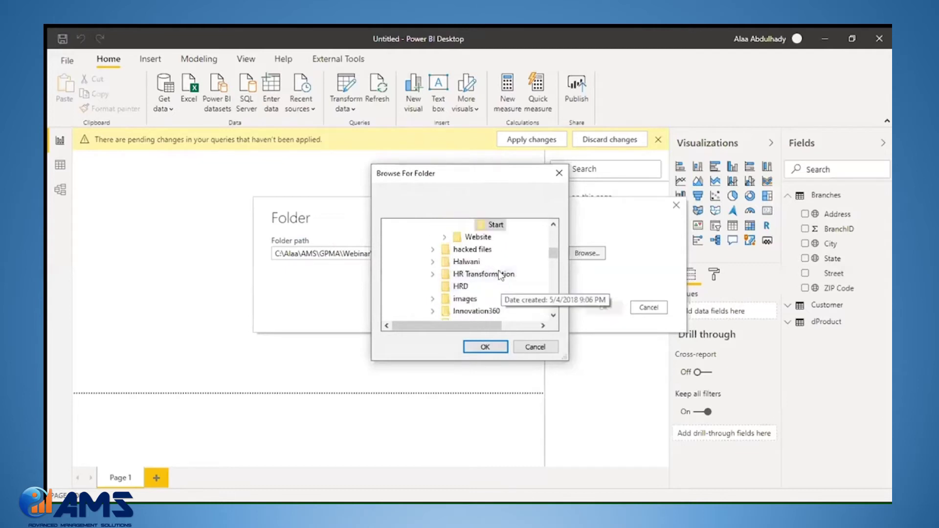
{"action": "left_click", "coordinate": [491, 226]}
{"action": "left_click", "coordinate": [484, 347]}
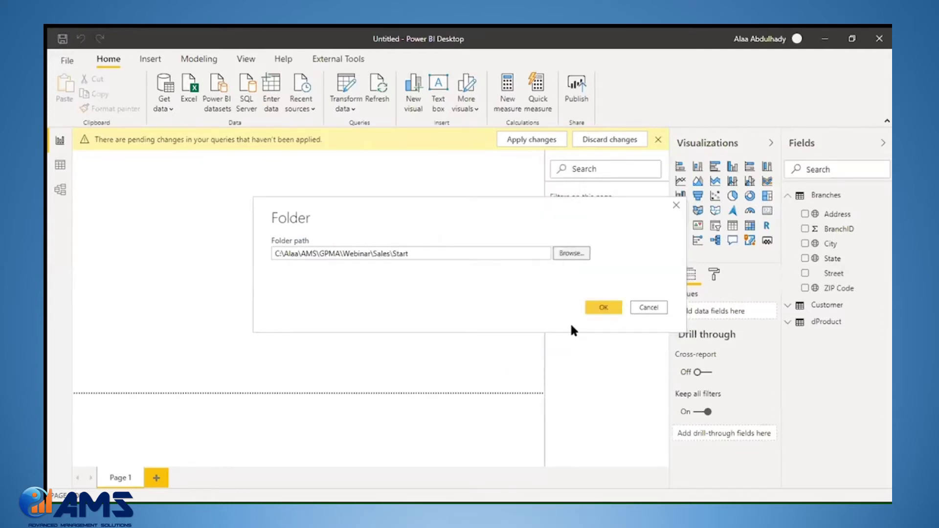
{"action": "left_click", "coordinate": [603, 309]}
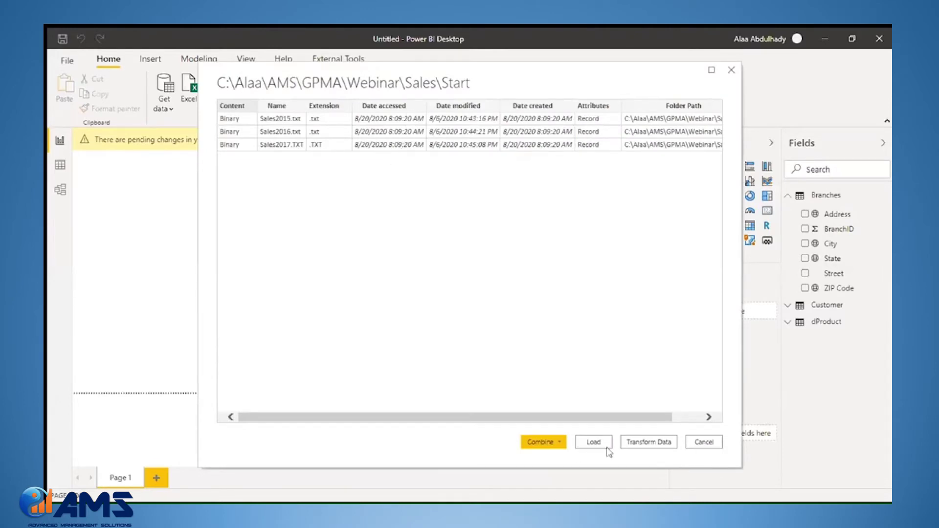
{"action": "left_click", "coordinate": [639, 443]}
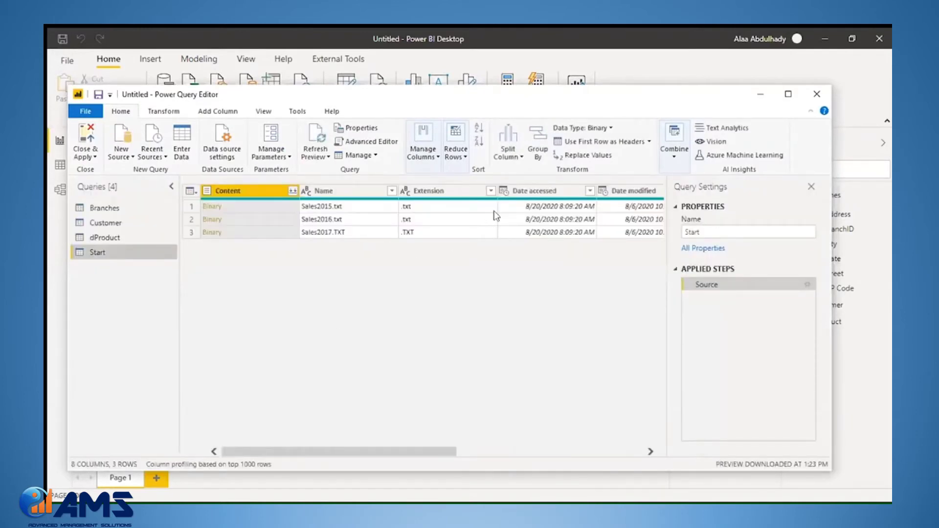
Examine the Start query's file listing across the date accessed, modified, created, Attributes and Folder Path columns
{"action": "left_click", "coordinate": [520, 209]}
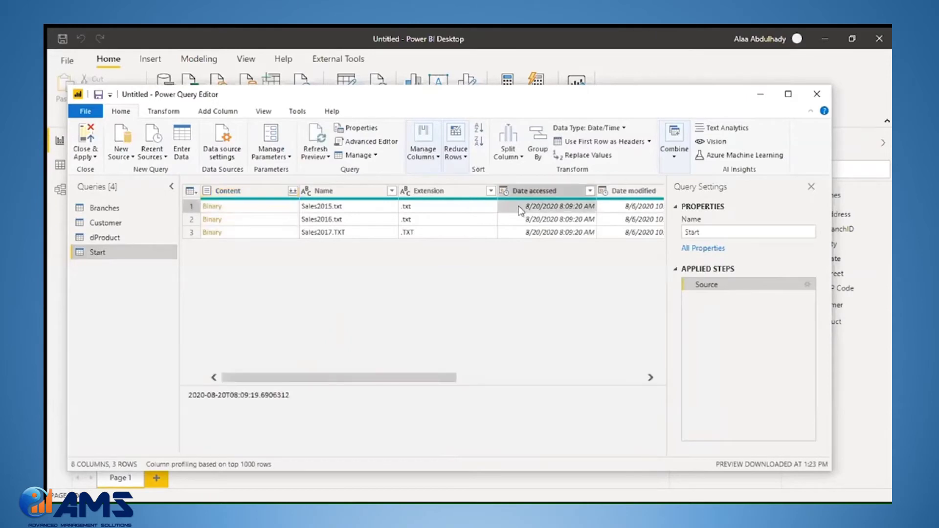
{"action": "key", "text": "Right"}
{"action": "key", "text": "Right"}
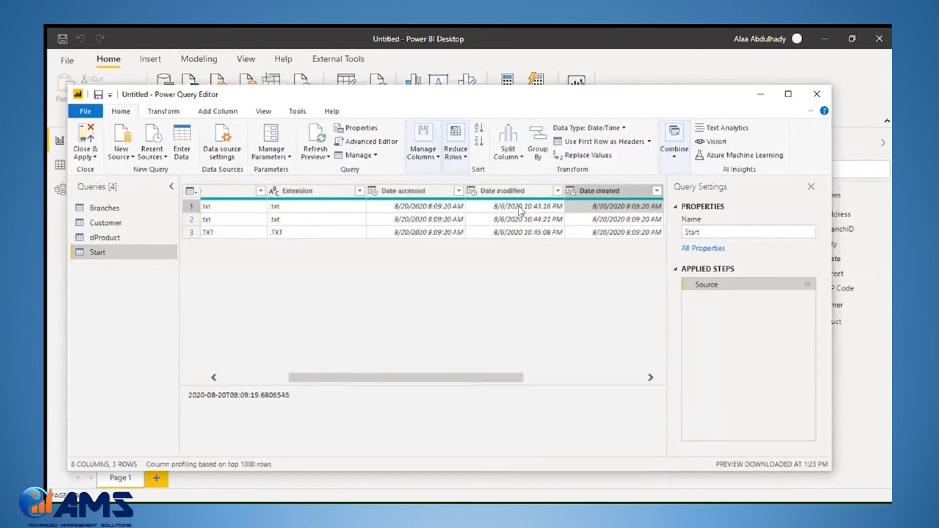
{"action": "key", "text": "Right"}
{"action": "key", "text": "Right"}
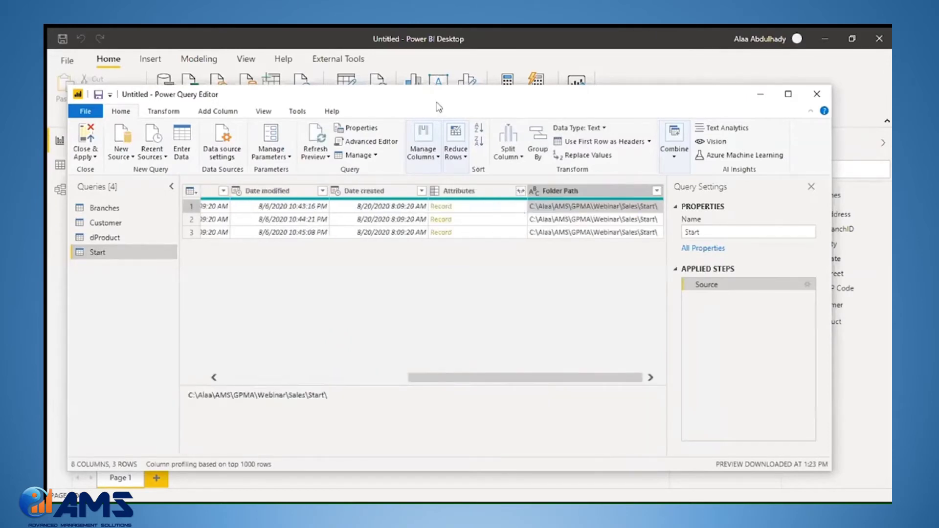
{"action": "left_click", "coordinate": [262, 378]}
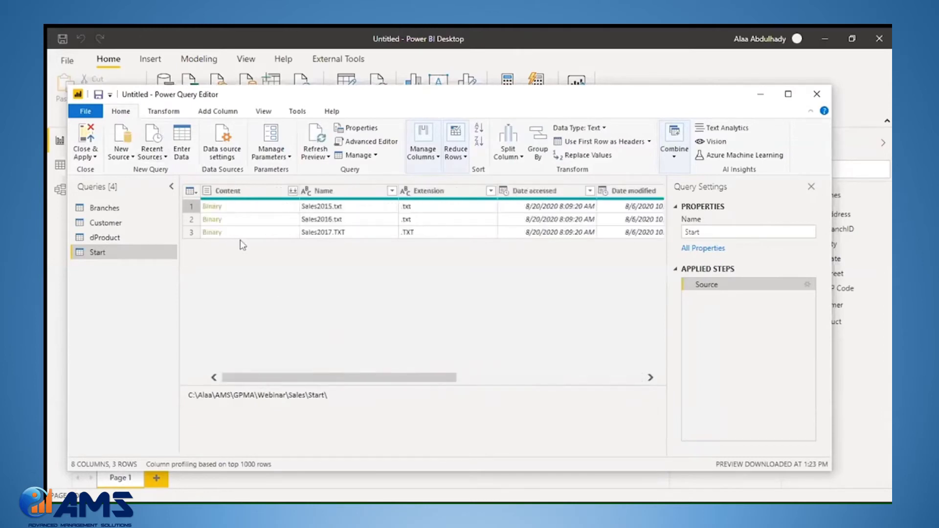
Combine the binary files in the Content column, using the first file as sample, Tab delimiter and type detection based on first 200 rows
{"action": "left_click", "coordinate": [292, 190]}
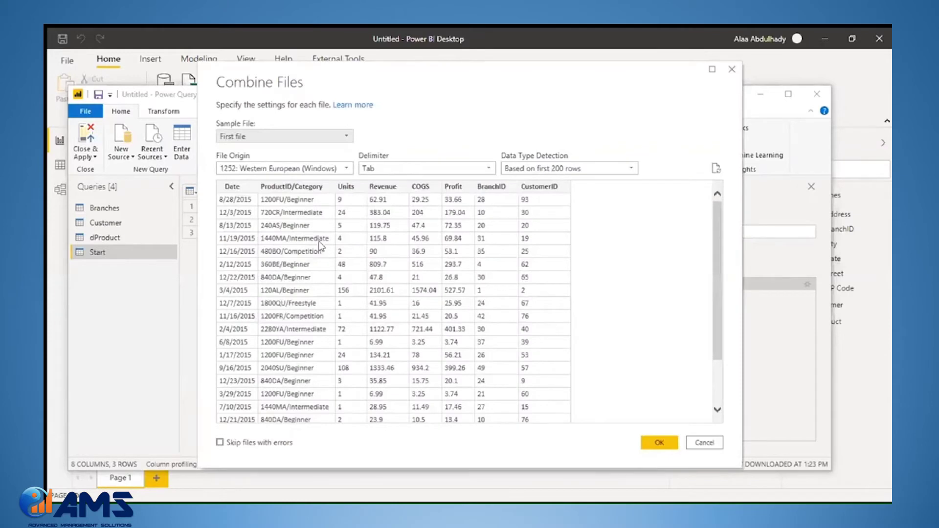
{"action": "scroll", "coordinate": [314, 242], "scroll_direction": "down", "scroll_amount": 1}
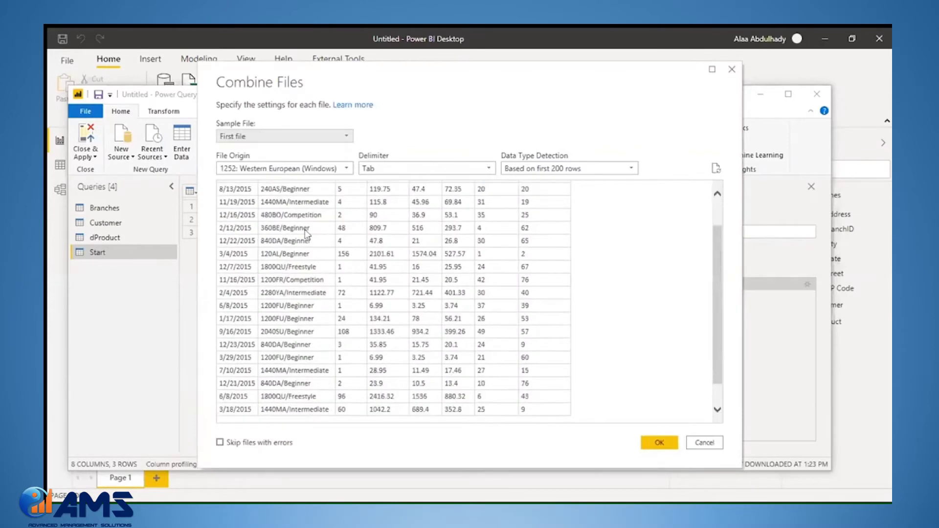
{"action": "scroll", "coordinate": [310, 236], "scroll_direction": "up", "scroll_amount": 1}
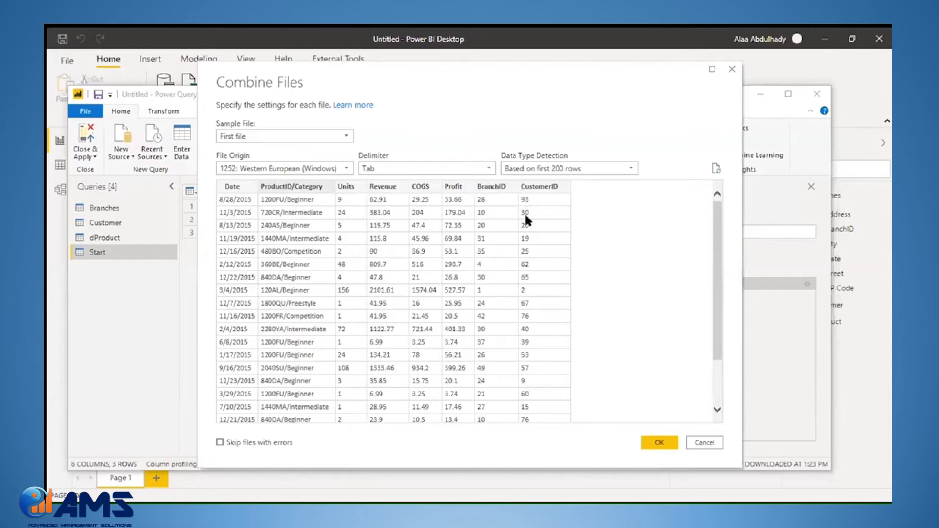
{"action": "left_click", "coordinate": [659, 442]}
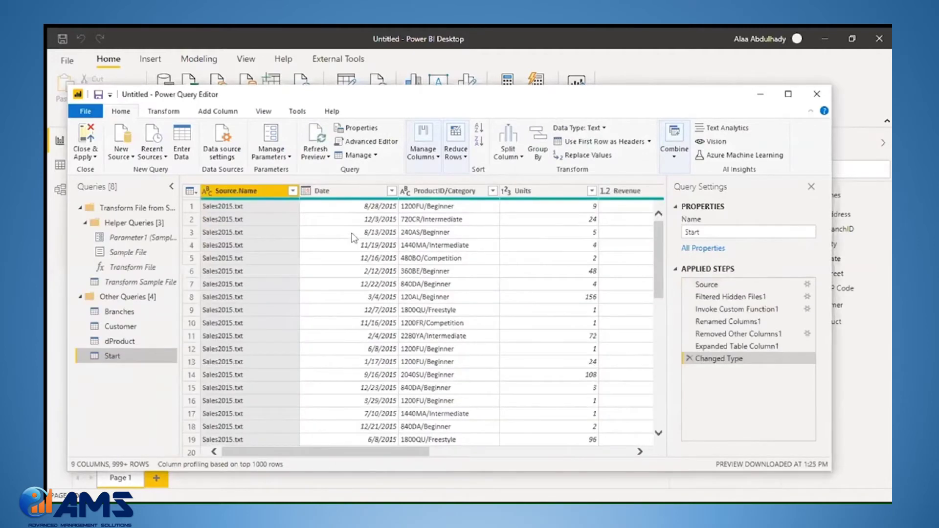
Split the ProductID/Category column by the custom delimiter "/" at each occurrence of the delimiter
{"action": "left_click", "coordinate": [367, 208]}
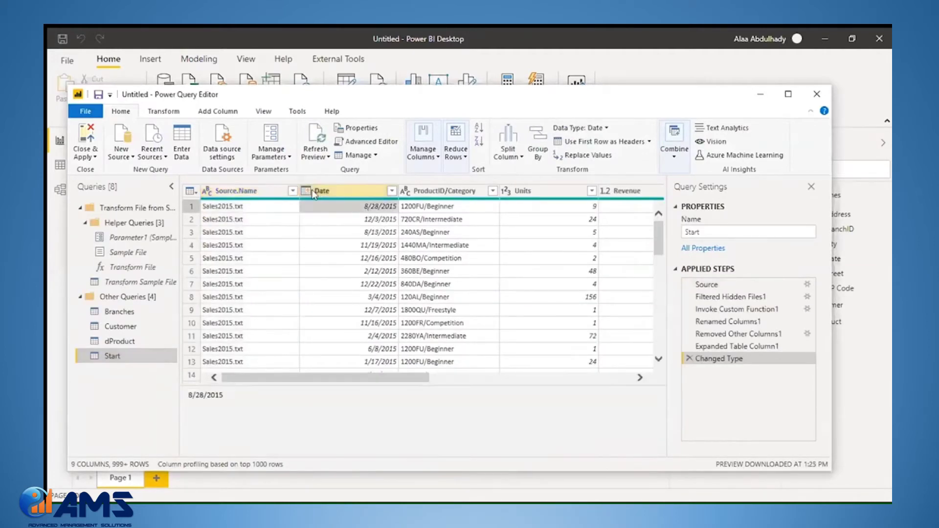
{"action": "left_click", "coordinate": [449, 191]}
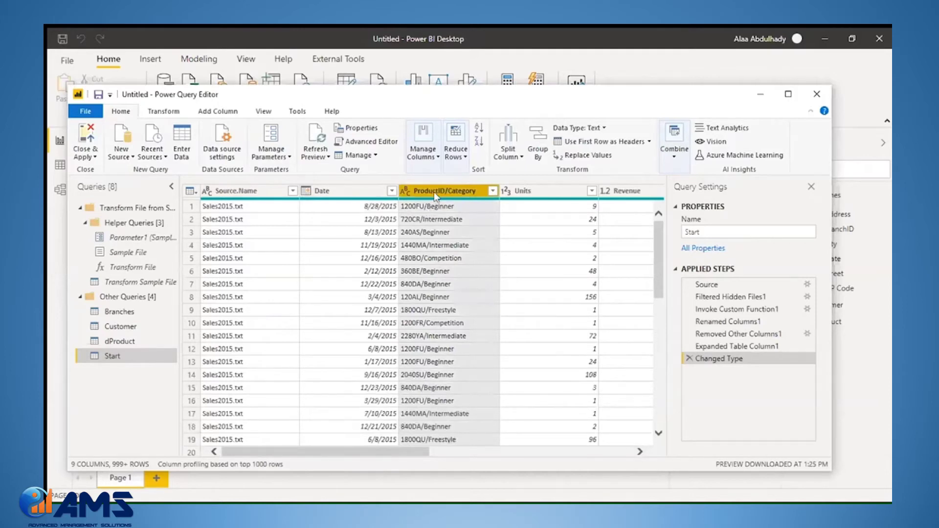
{"action": "right_click", "coordinate": [433, 192]}
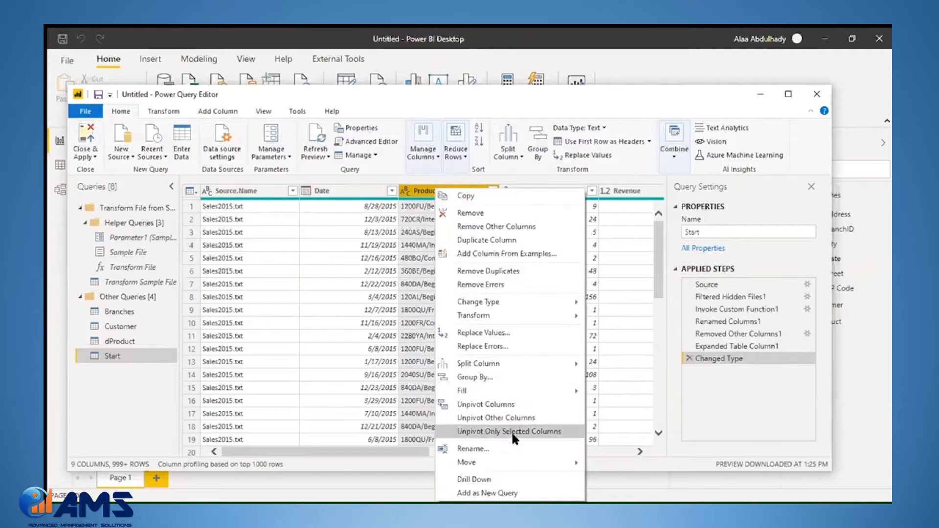
{"action": "mouse_move", "coordinate": [543, 365]}
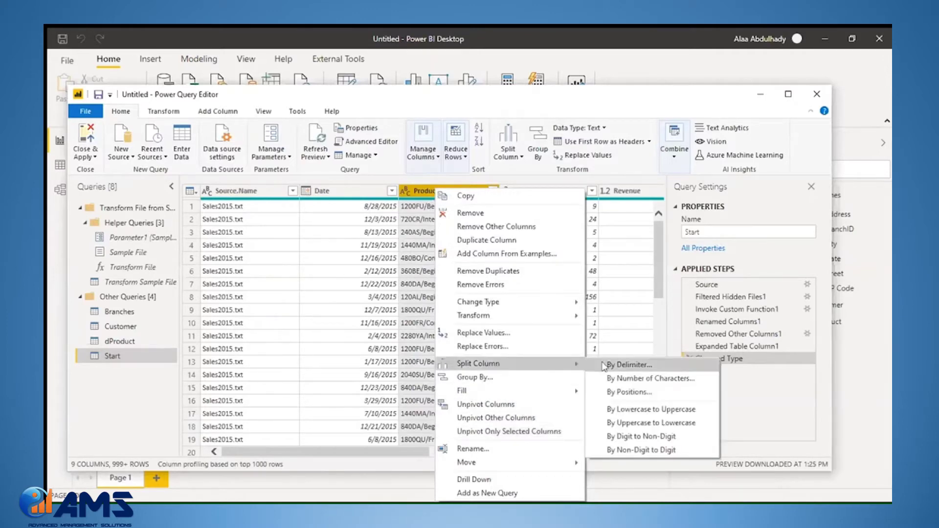
{"action": "left_click", "coordinate": [628, 365]}
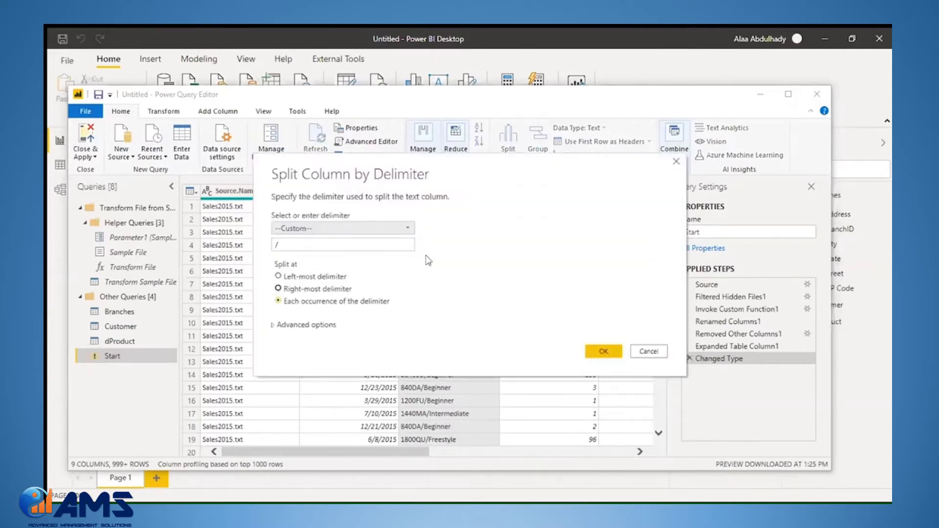
{"action": "left_click", "coordinate": [277, 246]}
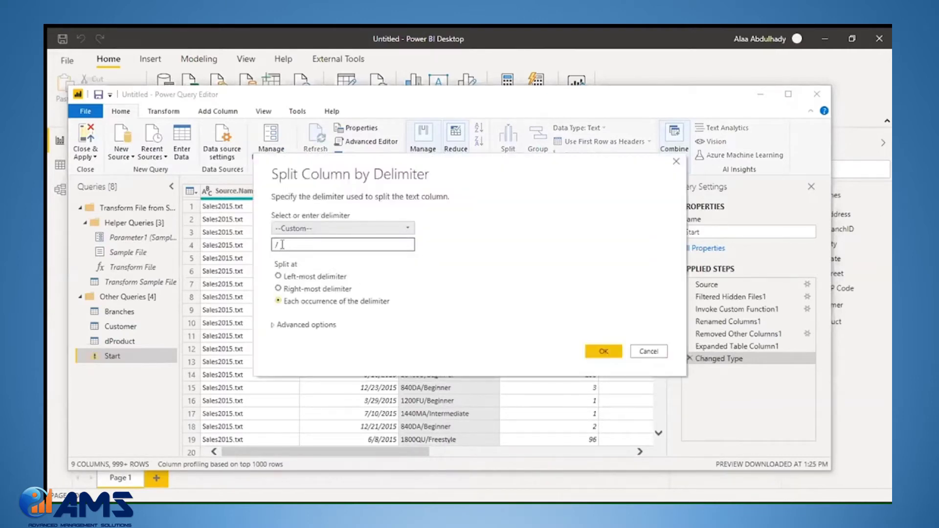
{"action": "type", "text": "/"}
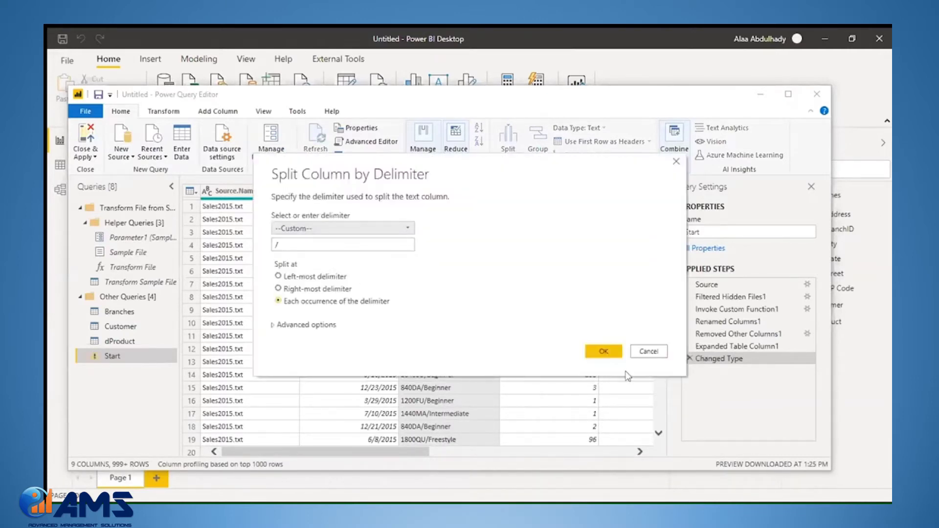
{"action": "left_click", "coordinate": [604, 352]}
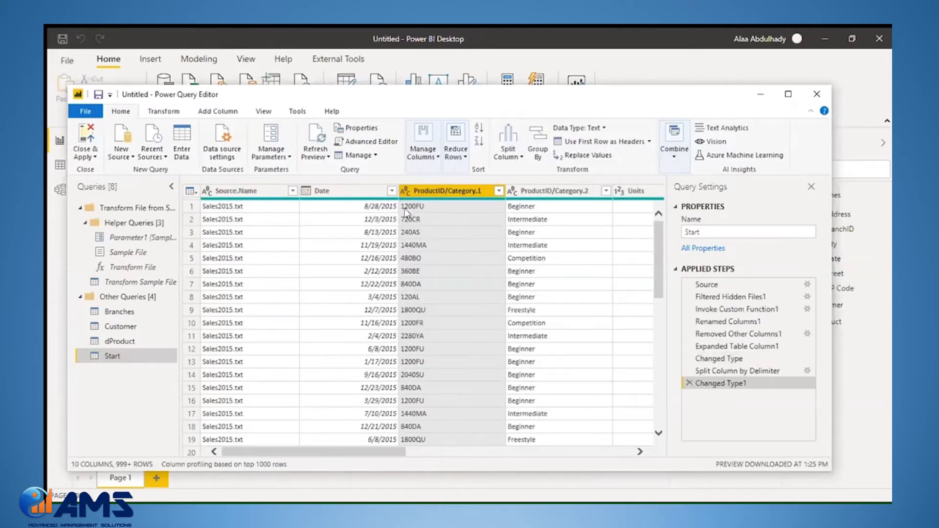
Rename the ProductID/Category.1 column as ProductID
{"action": "right_click", "coordinate": [469, 194]}
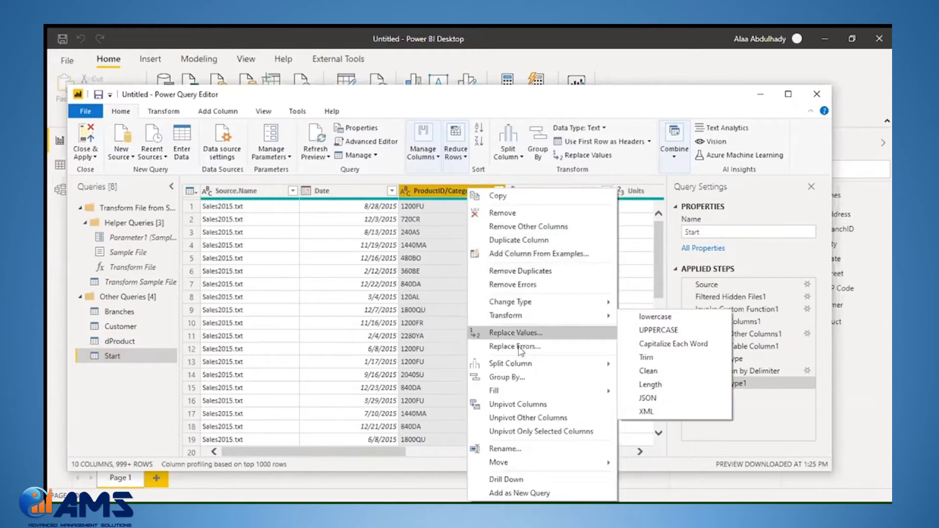
{"action": "left_click", "coordinate": [515, 449]}
{"action": "left_click", "coordinate": [451, 189]}
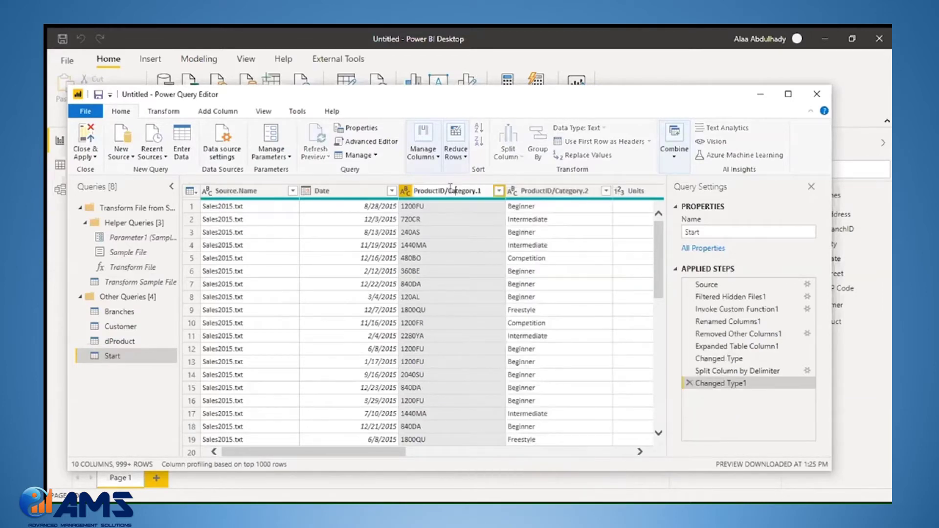
{"action": "left_click_drag", "start_coordinate": [447, 189], "coordinate": [482, 189]}
{"action": "key", "text": "BackSpace"}
{"action": "key", "text": "BackSpace"}
{"action": "key", "text": "Return"}
Rename the ProductID/Category.2 column as Category
{"action": "left_click", "coordinate": [542, 191]}
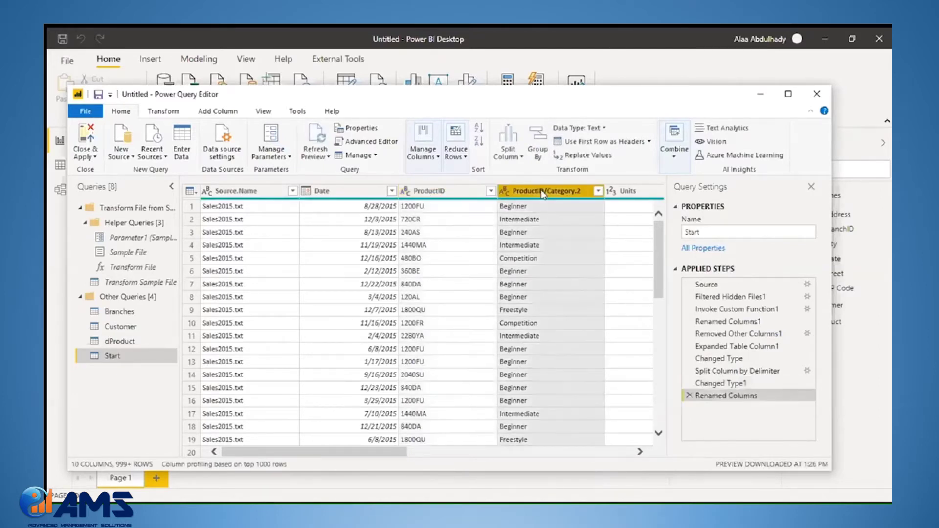
{"action": "right_click", "coordinate": [542, 192]}
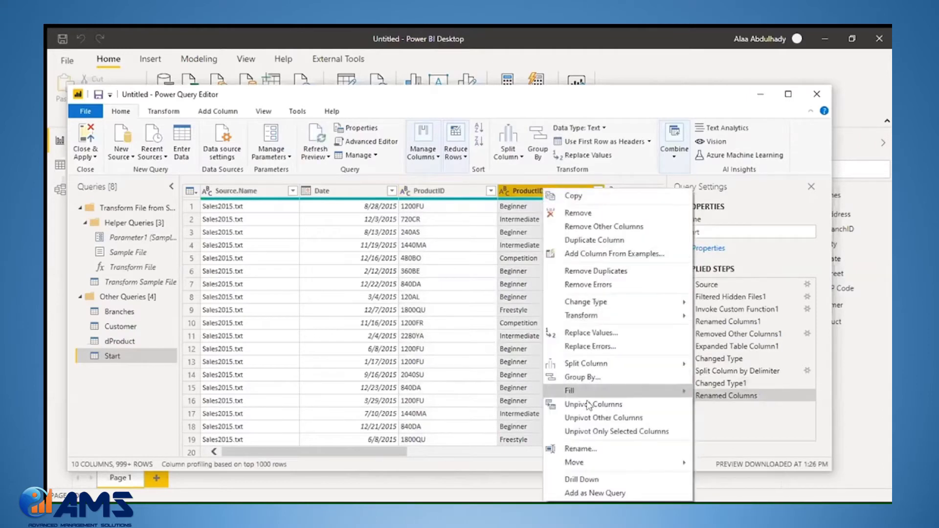
{"action": "left_click", "coordinate": [586, 448]}
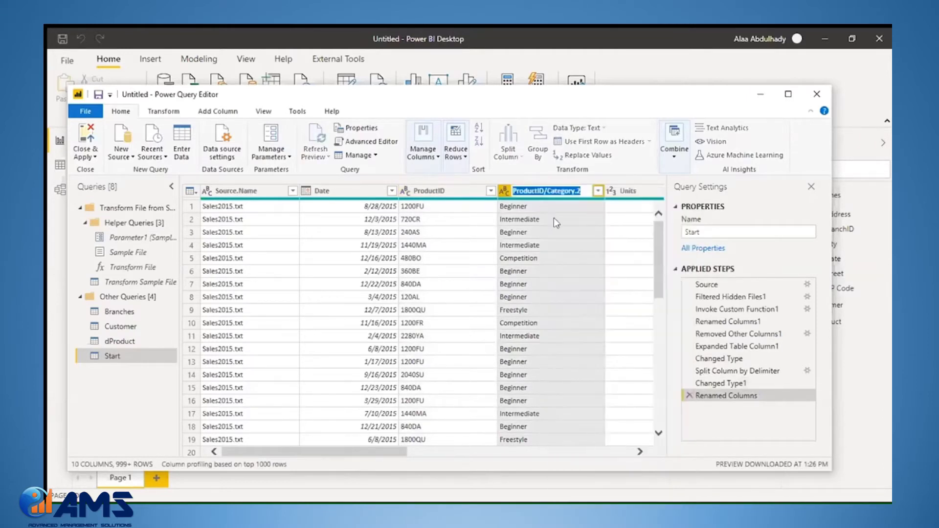
{"action": "left_click", "coordinate": [546, 191]}
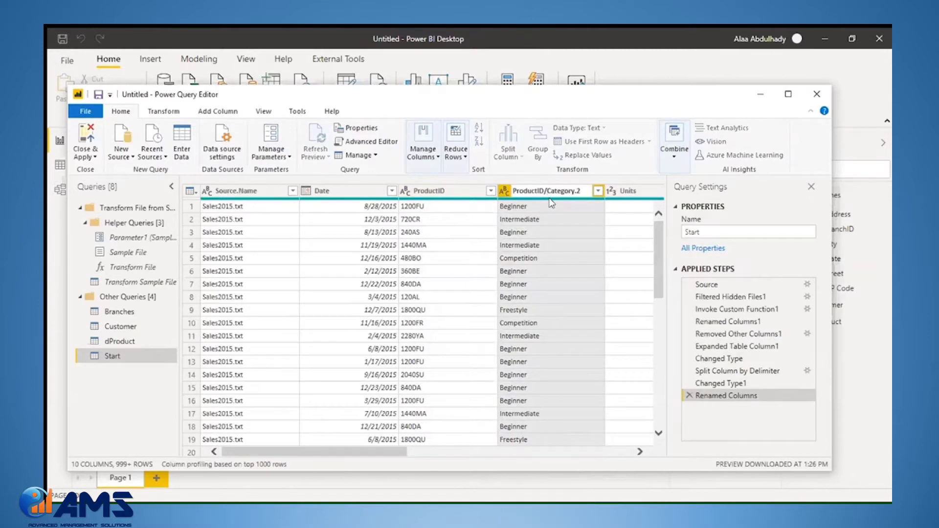
{"action": "key", "text": "BackSpace"}
{"action": "key", "text": "BackSpace"}
{"action": "key", "text": "BackSpace"}
{"action": "key", "text": "BackSpace"}
{"action": "key", "text": "BackSpace"}
{"action": "key", "text": "BackSpace"}
{"action": "key", "text": "BackSpace"}
{"action": "key", "text": "BackSpace"}
{"action": "key", "text": "BackSpace"}
{"action": "key", "text": "BackSpace"}
{"action": "key", "text": "Escape"}
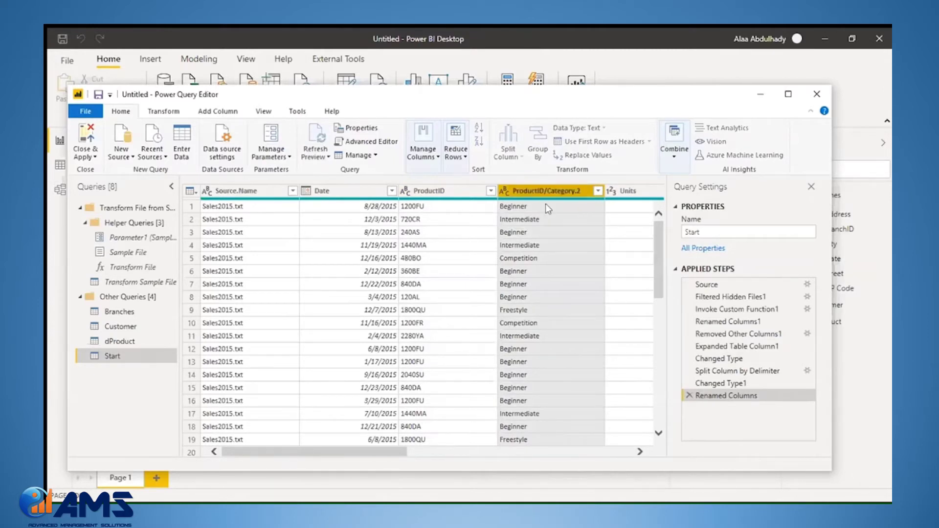
Check the Start query's remaining columns, and close Power Query Editor, applying the query changes to the report
{"action": "left_click", "coordinate": [640, 451]}
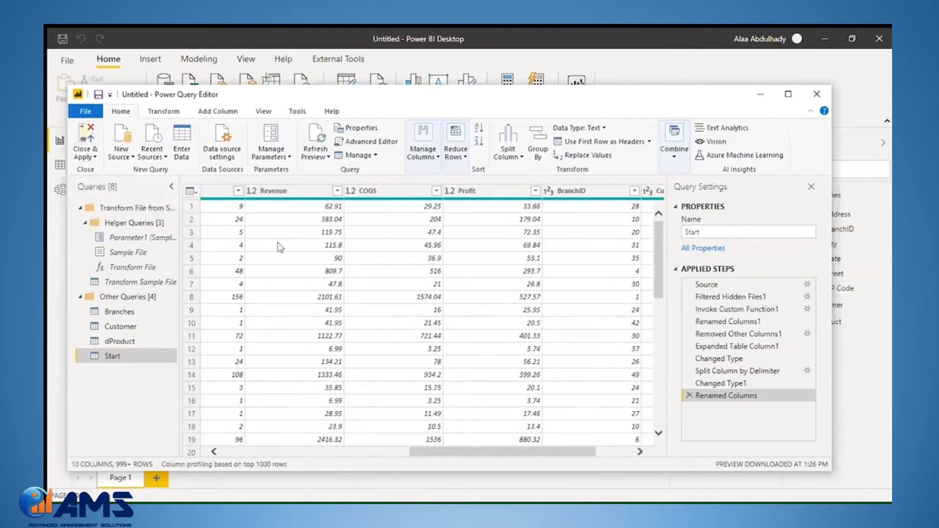
{"action": "left_click", "coordinate": [95, 158]}
{"action": "key", "text": "Escape"}
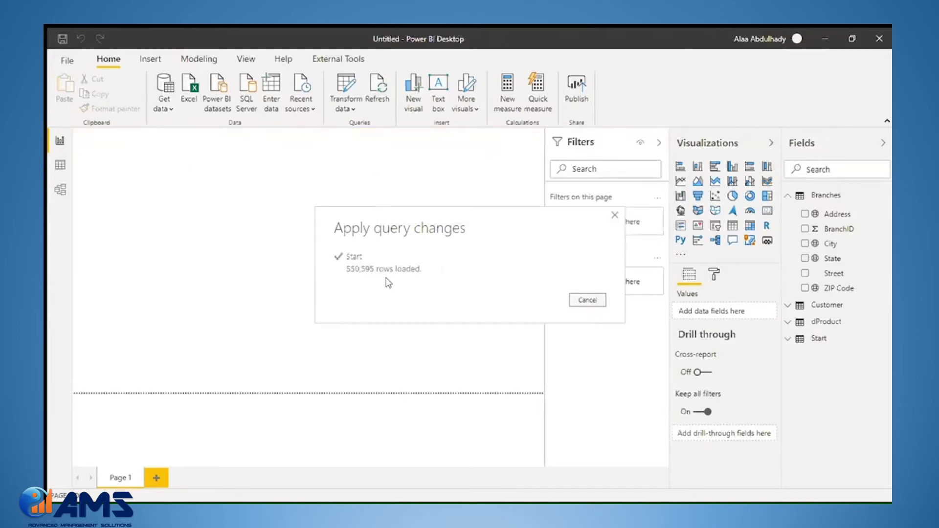
Rename the Start table as Sales
{"action": "left_click", "coordinate": [819, 339]}
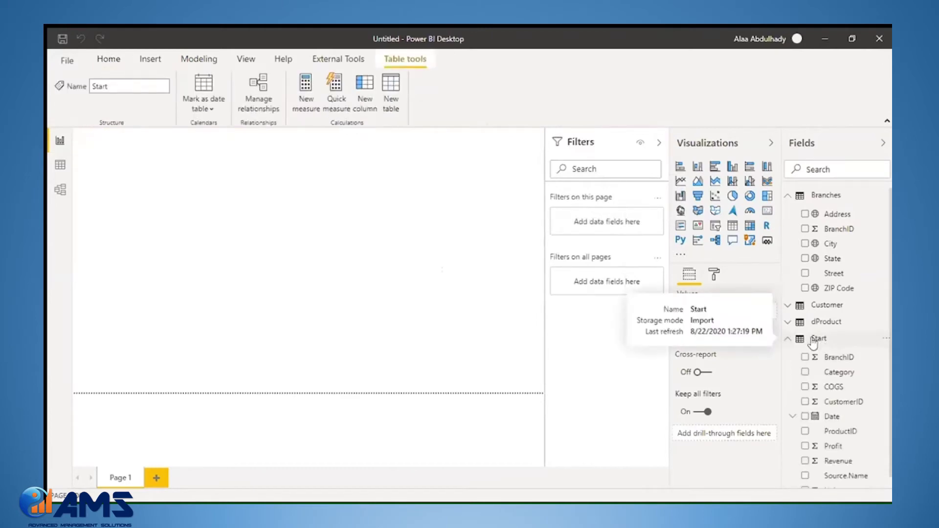
{"action": "left_click", "coordinate": [882, 341]}
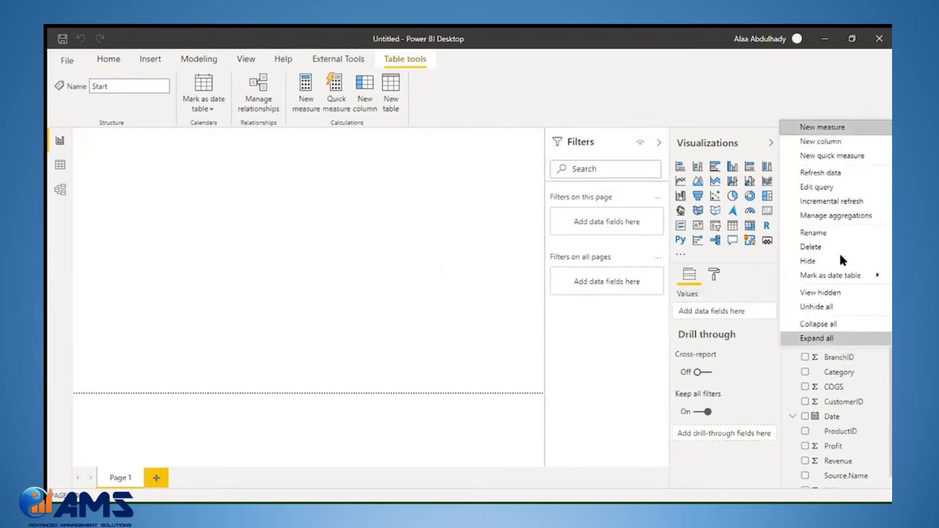
{"action": "left_click", "coordinate": [813, 233]}
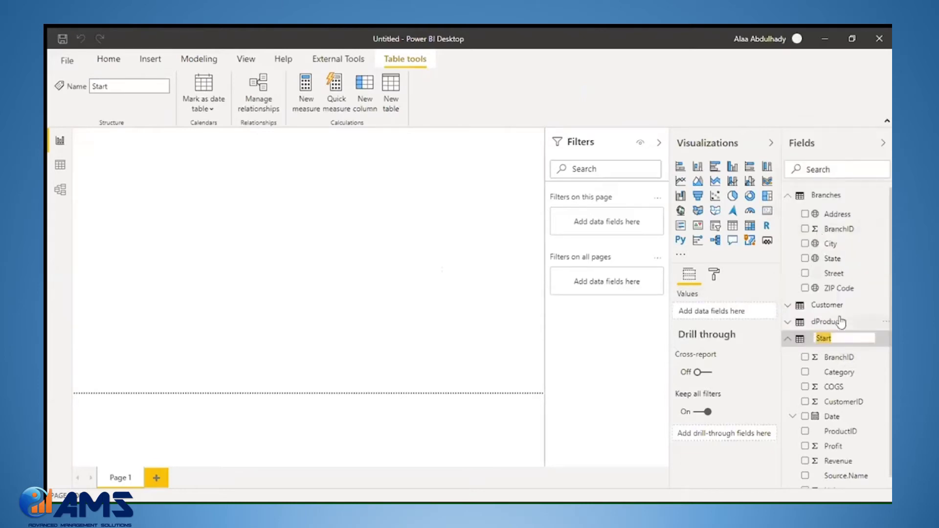
{"action": "type", "text": "SALES"}
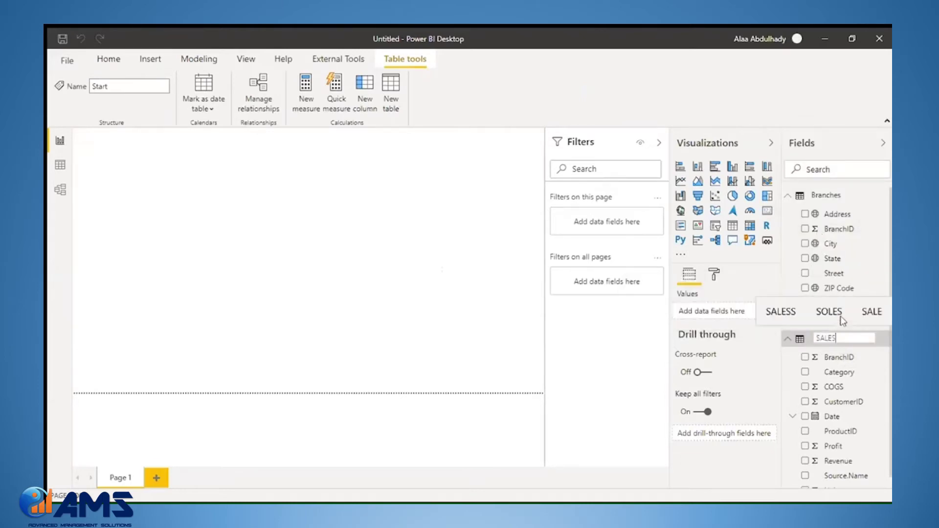
{"action": "key", "text": "BackSpace"}
{"action": "key", "text": "BackSpace"}
{"action": "key", "text": "BackSpace"}
{"action": "key", "text": "BackSpace"}
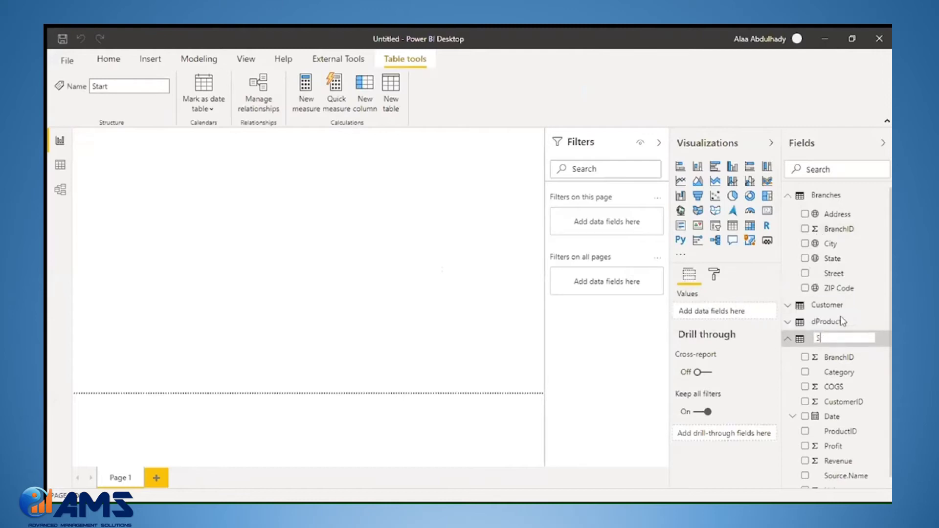
{"action": "type", "text": "ales"}
{"action": "key", "text": "Return"}
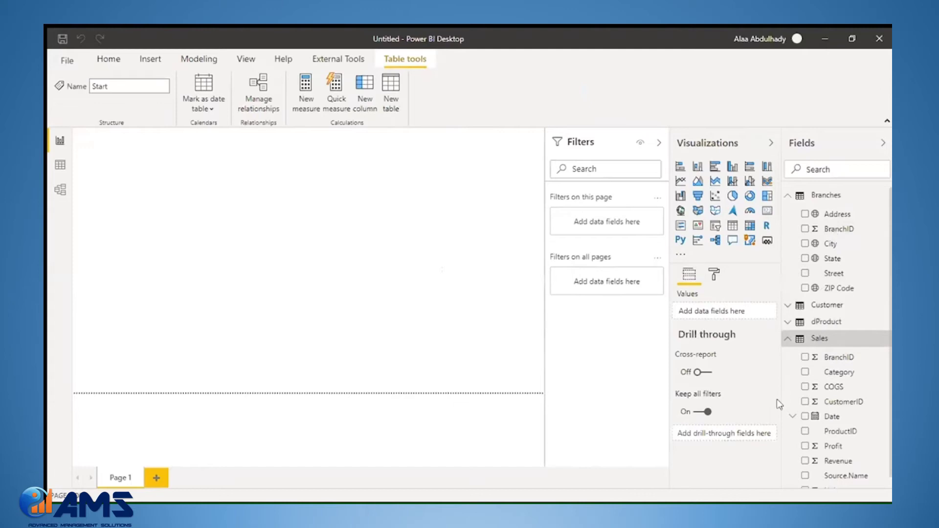
Examine the Sales table's rows and its Category column in the data view, and return to the report view
{"action": "left_click", "coordinate": [61, 165]}
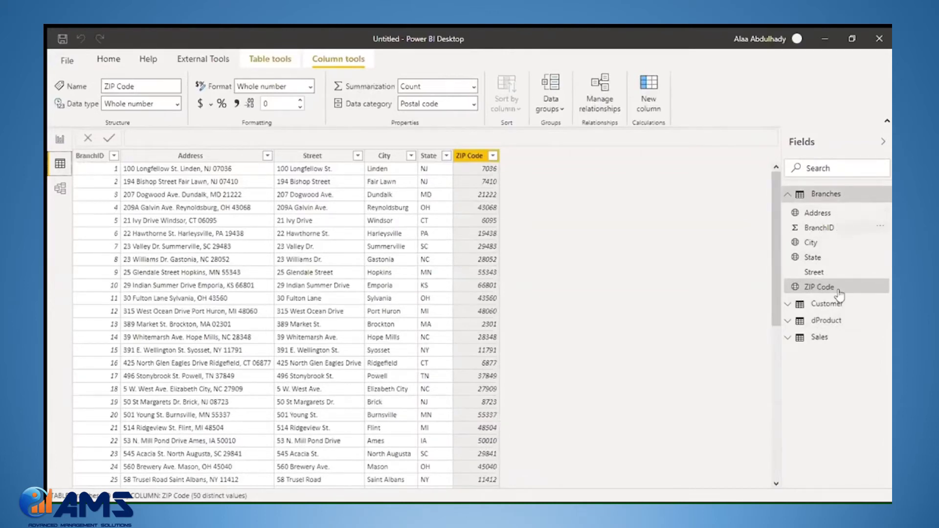
{"action": "left_click", "coordinate": [820, 339]}
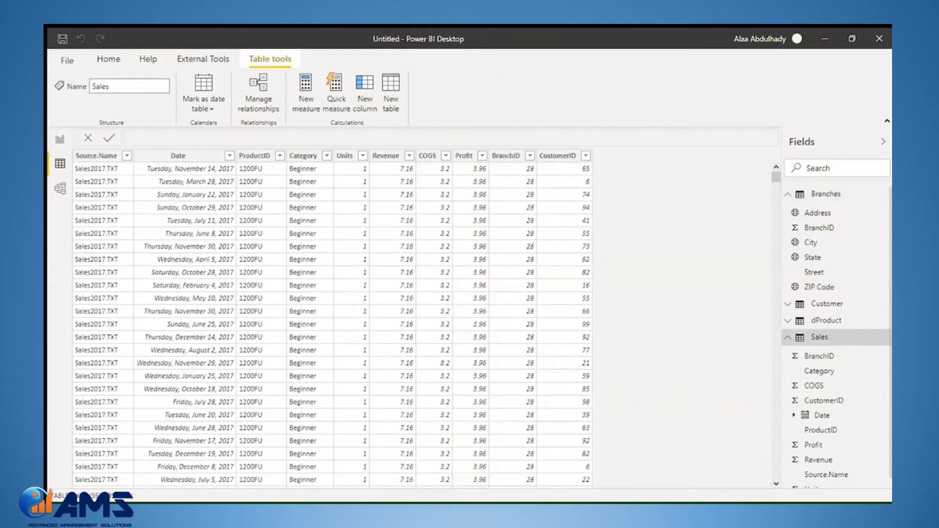
{"action": "left_click", "coordinate": [309, 258]}
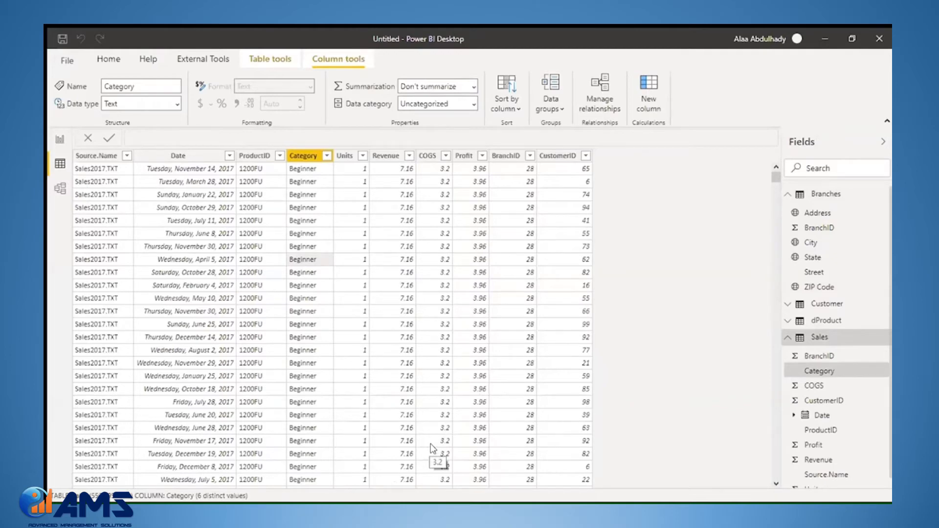
{"action": "left_click", "coordinate": [59, 139]}
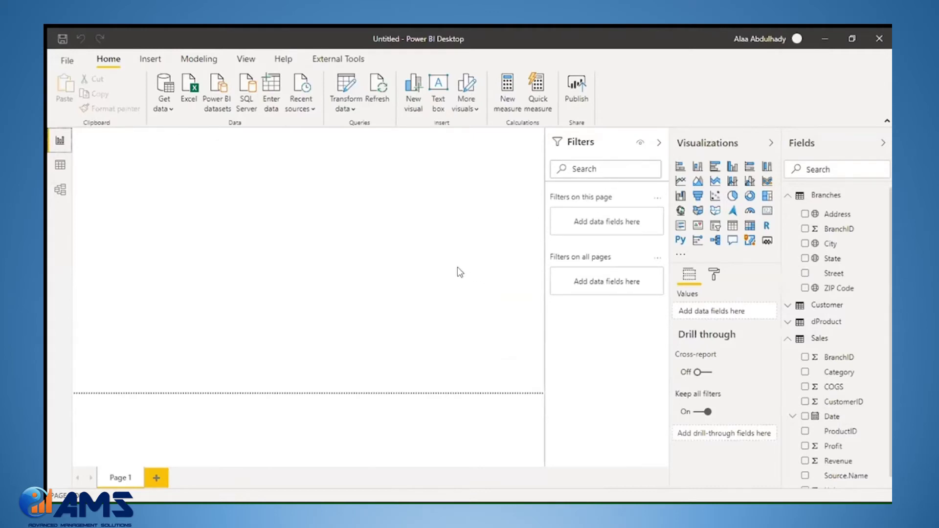
Arrange the model diagram with Sales in the middle, Branches above dProduct on one side of it, and Customer on the other
{"action": "left_click", "coordinate": [60, 194]}
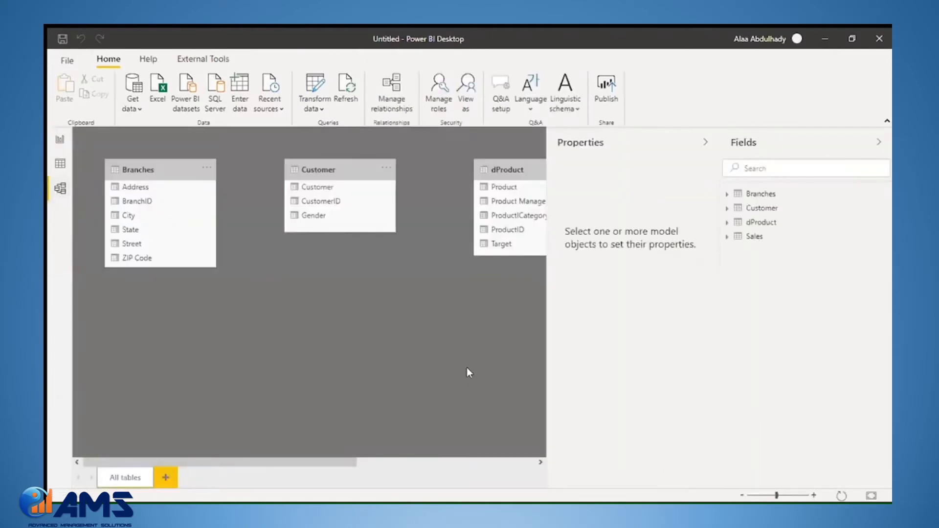
{"action": "left_click", "coordinate": [705, 145]}
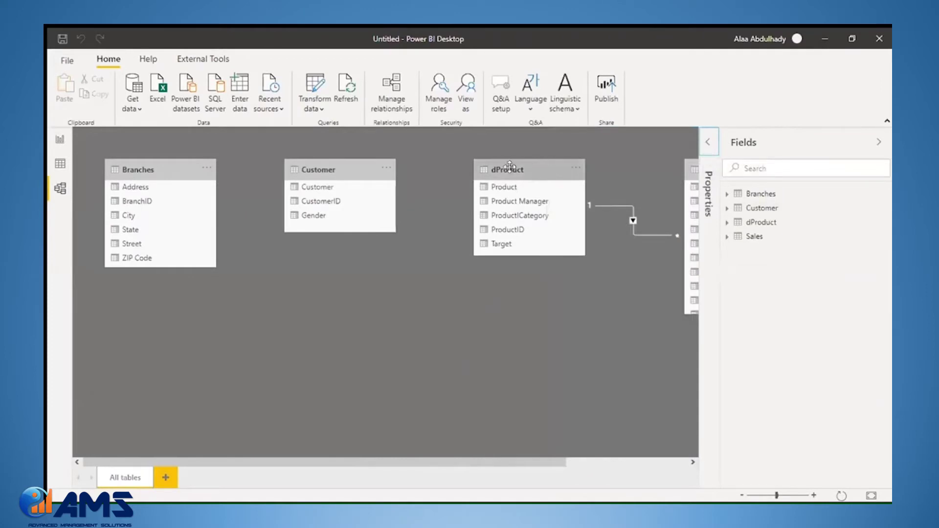
{"action": "left_click_drag", "start_coordinate": [509, 167], "coordinate": [310, 270]}
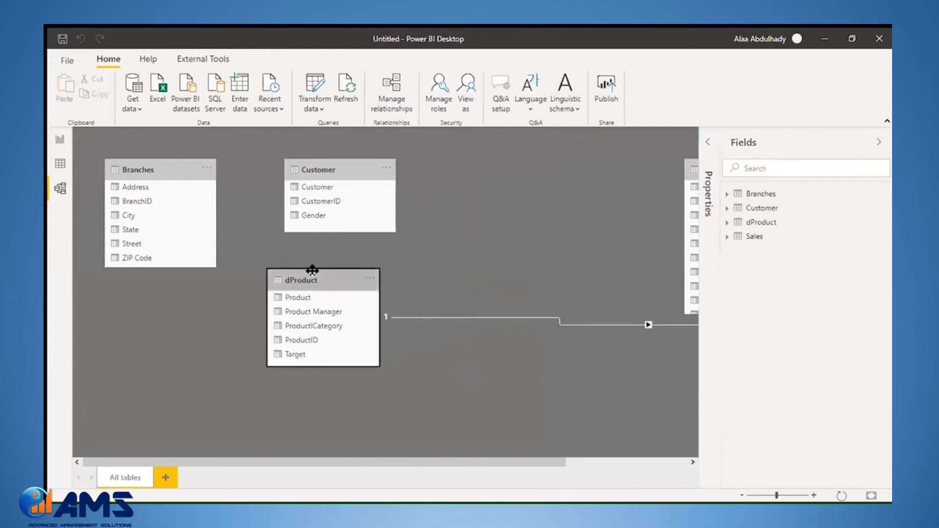
{"action": "left_click_drag", "start_coordinate": [691, 167], "coordinate": [435, 249]}
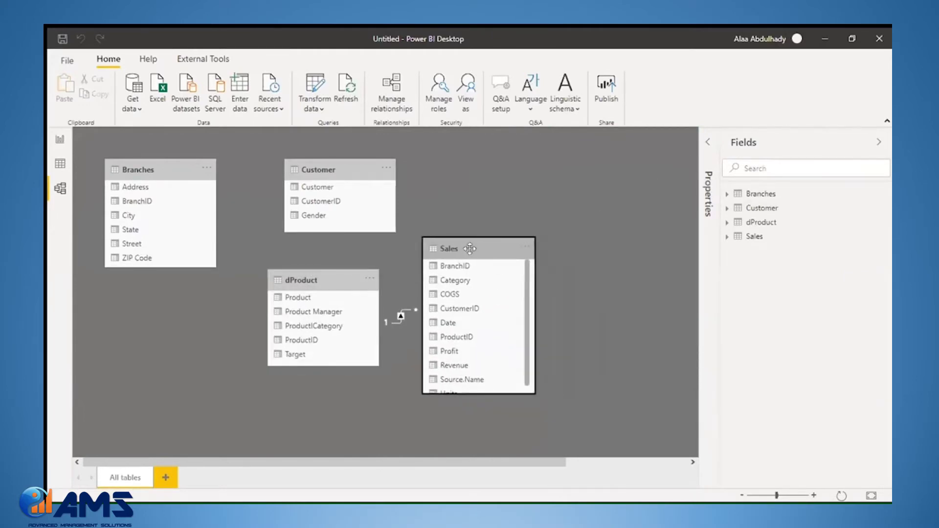
{"action": "left_click_drag", "start_coordinate": [314, 282], "coordinate": [223, 300]}
{"action": "left_click_drag", "start_coordinate": [483, 244], "coordinate": [417, 252]}
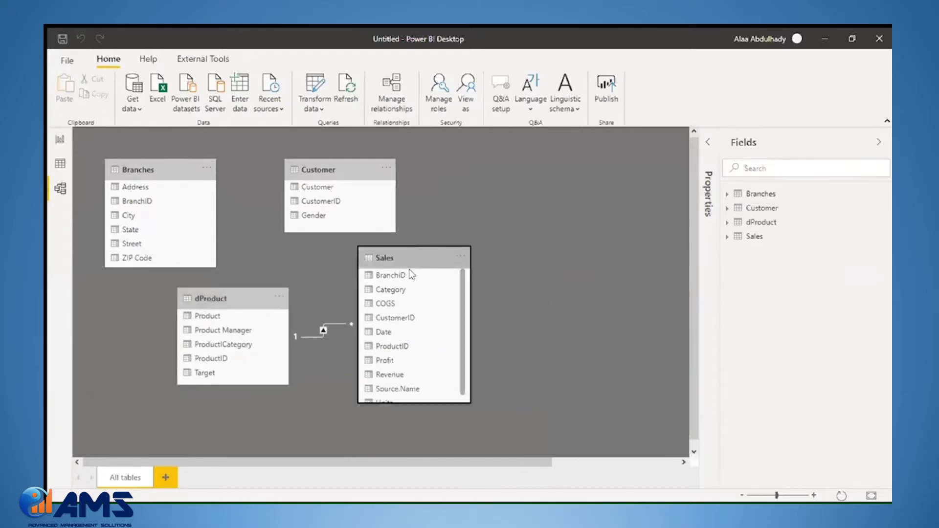
{"action": "left_click", "coordinate": [411, 272]}
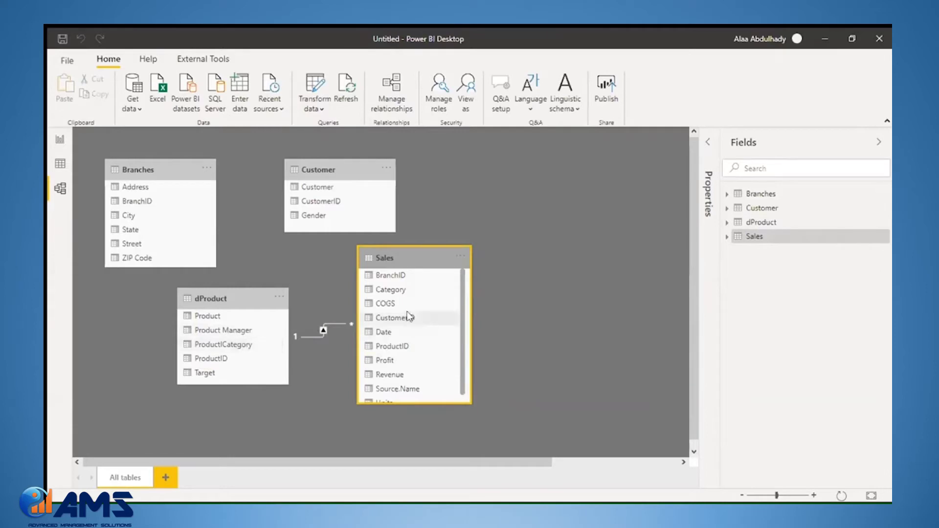
{"action": "left_click_drag", "start_coordinate": [409, 317], "coordinate": [552, 163]}
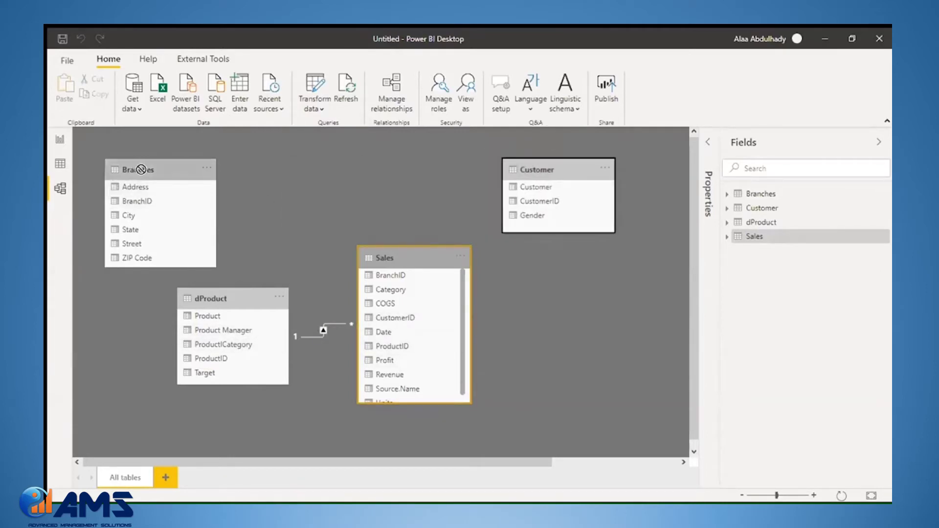
{"action": "left_click_drag", "start_coordinate": [141, 169], "coordinate": [206, 169]}
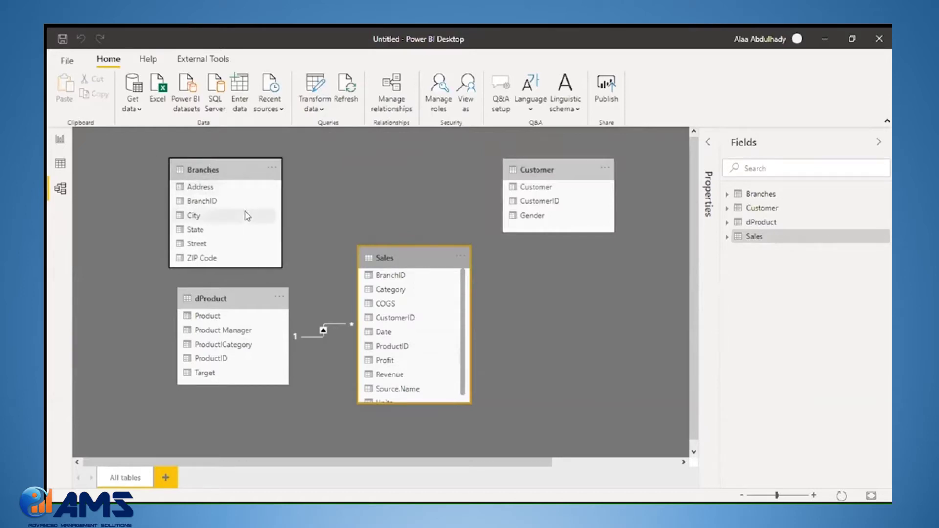
Relate the City column of Branches to the Date column of Sales, and inspect the relationship's settings
{"action": "left_click_drag", "start_coordinate": [245, 213], "coordinate": [398, 333]}
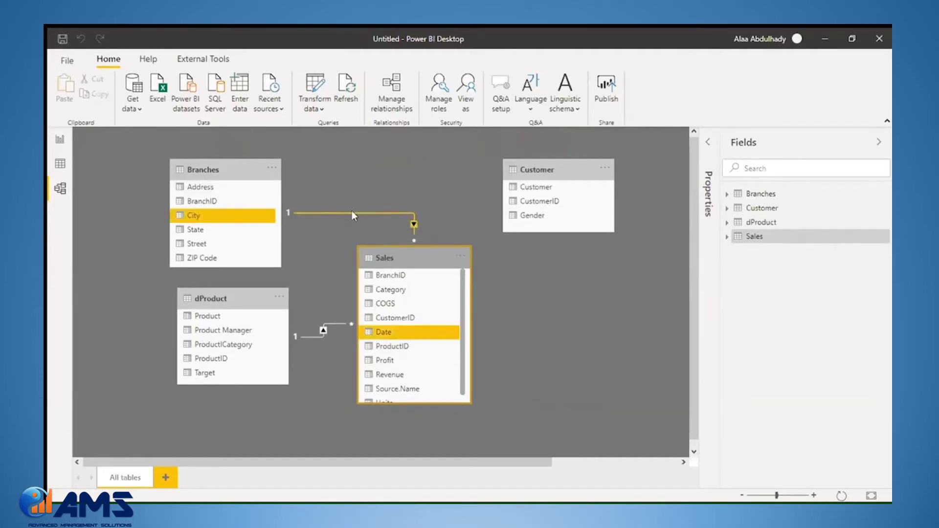
{"action": "double_click", "coordinate": [412, 222]}
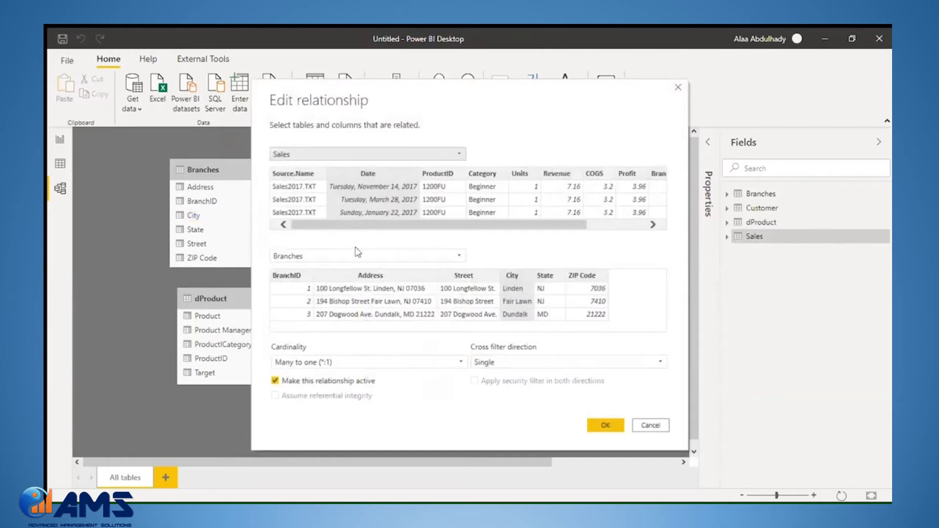
{"action": "left_click", "coordinate": [678, 87]}
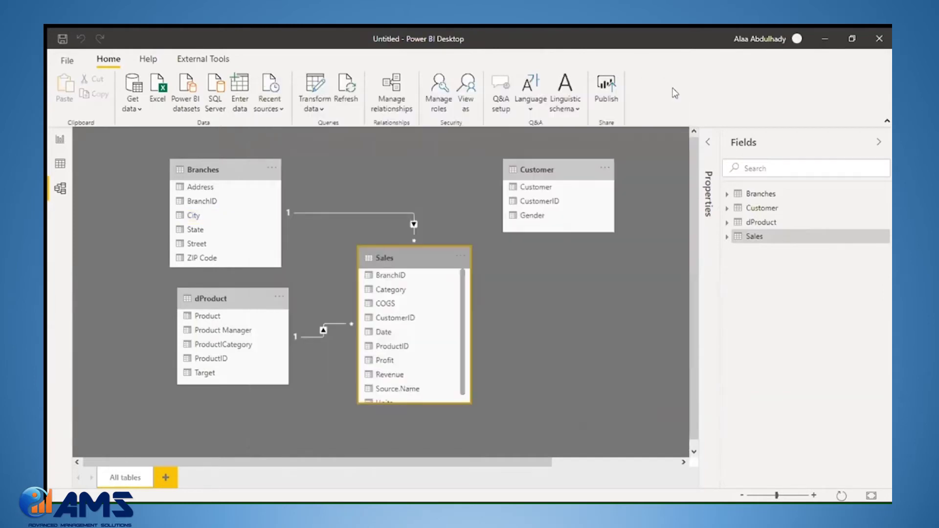
{"action": "right_click", "coordinate": [359, 213]}
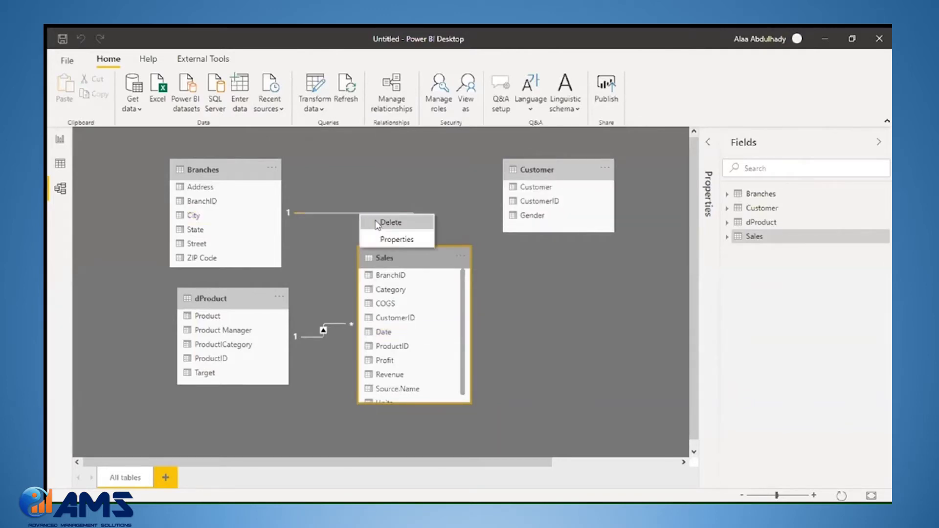
{"action": "key", "text": "Escape"}
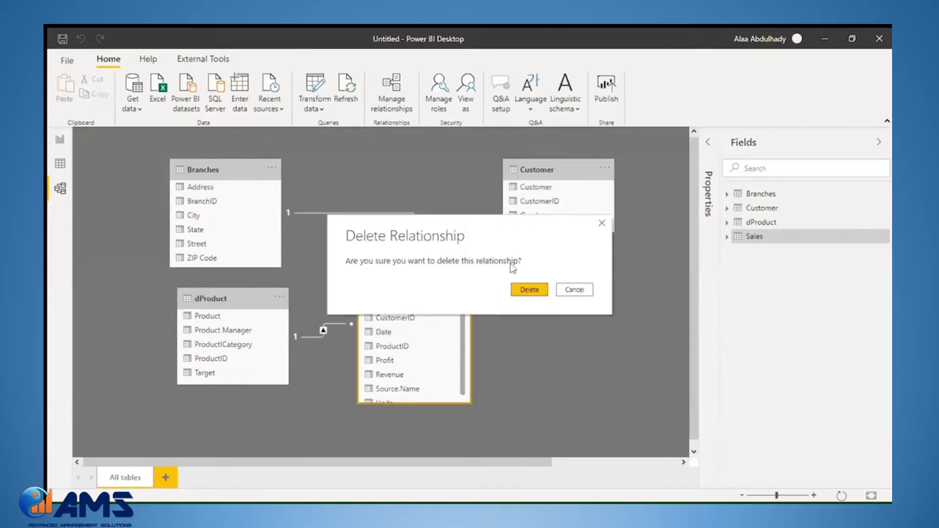
{"action": "left_click", "coordinate": [575, 291]}
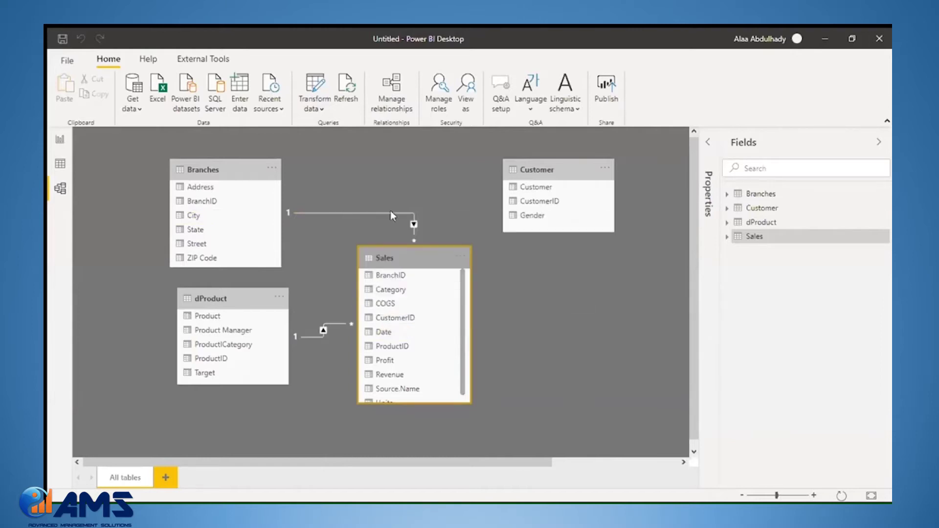
Review the properties of the relationship between Branches and Sales, and leave them without applying changes
{"action": "right_click", "coordinate": [392, 213]}
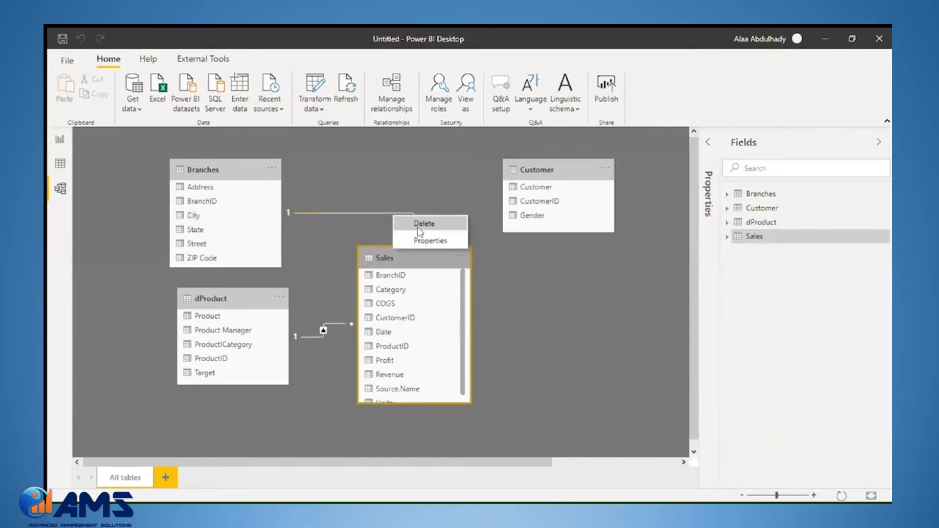
{"action": "left_click", "coordinate": [429, 240]}
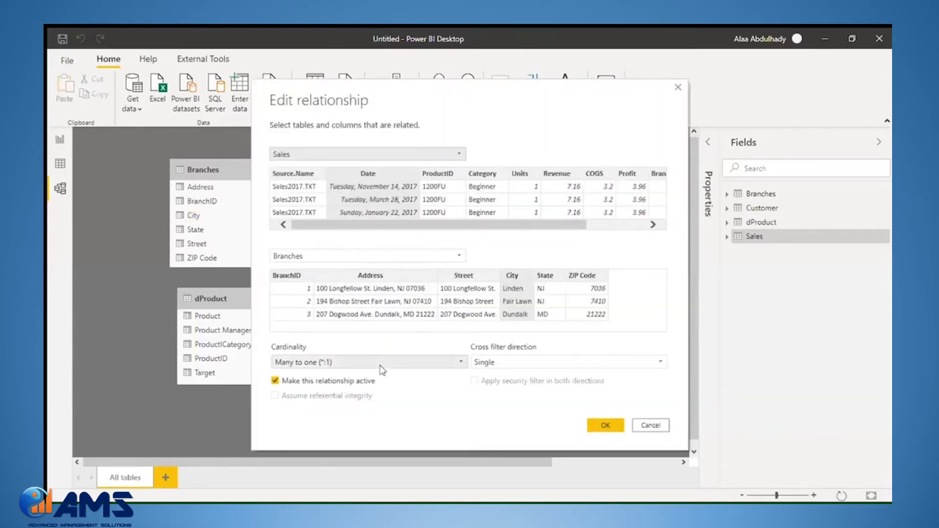
{"action": "left_click", "coordinate": [655, 426]}
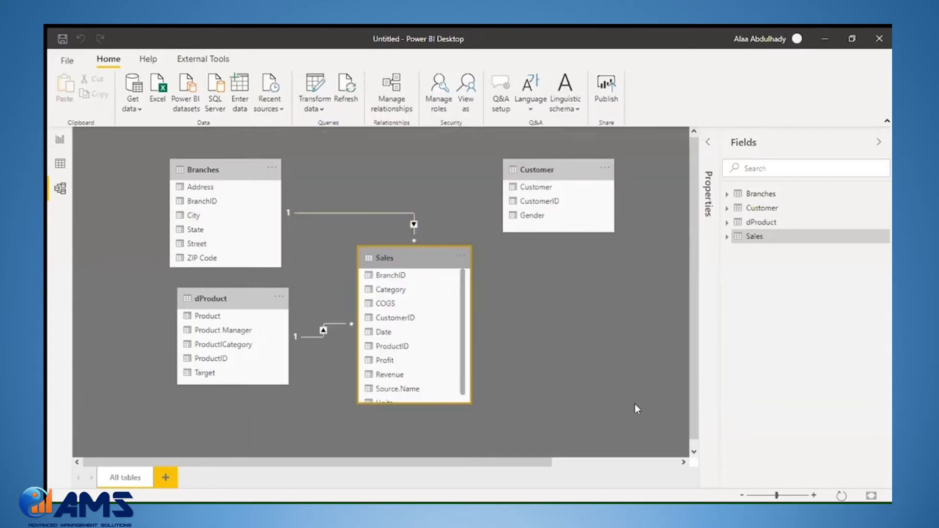
Delete the relationship between the City column of Branches and the Date column of Sales
{"action": "left_click", "coordinate": [420, 226]}
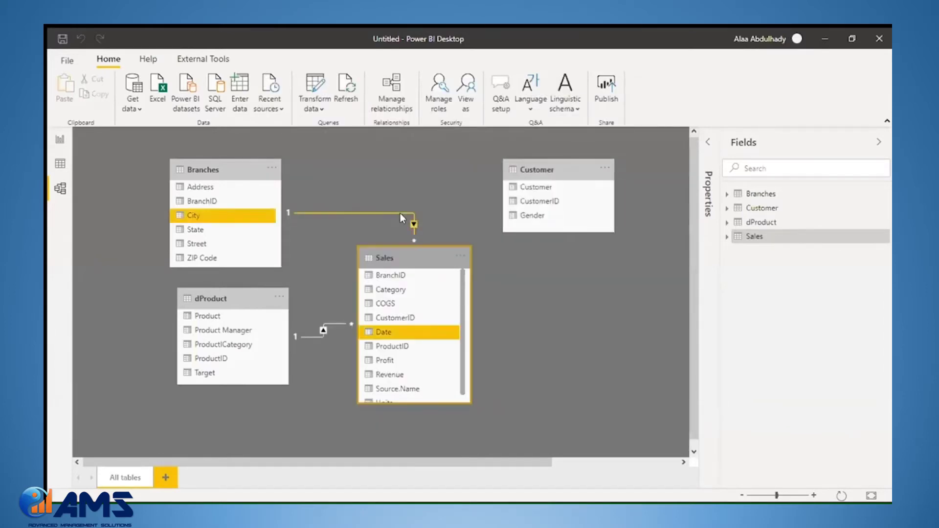
{"action": "right_click", "coordinate": [401, 211]}
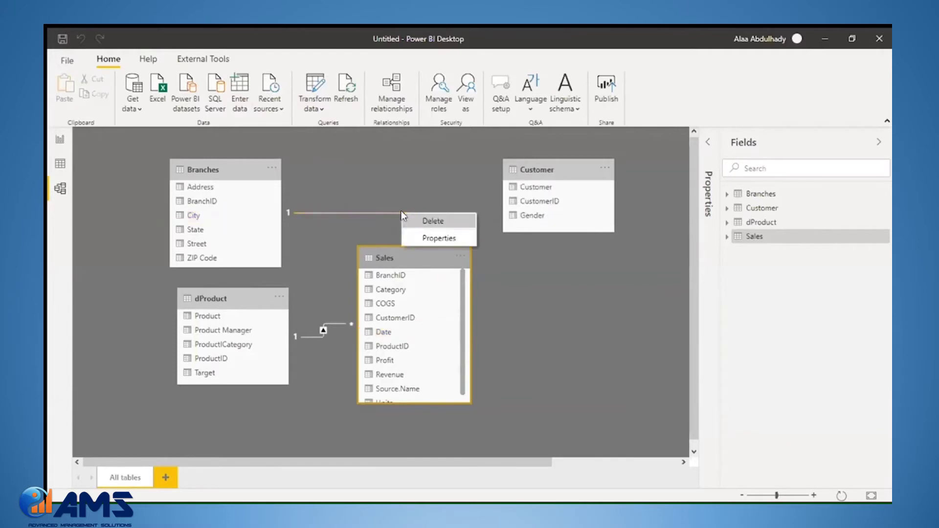
{"action": "left_click", "coordinate": [431, 224]}
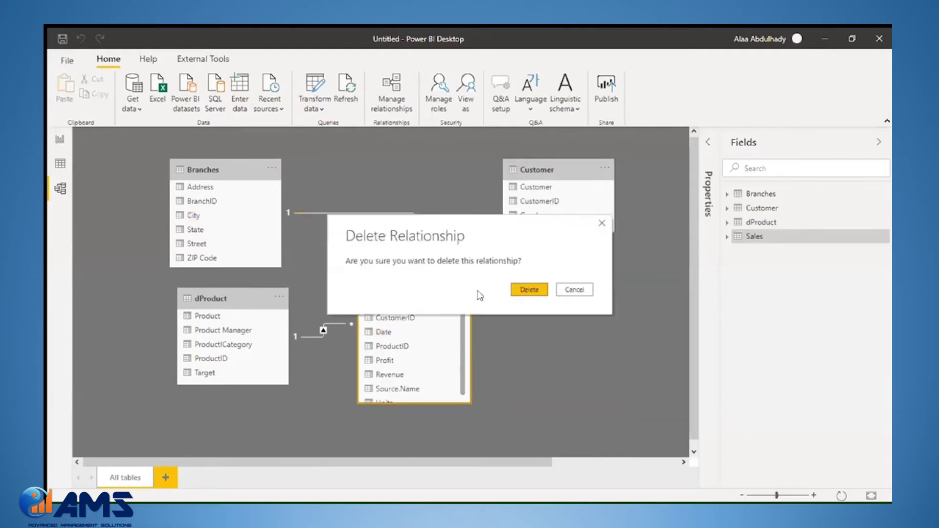
{"action": "left_click", "coordinate": [535, 292]}
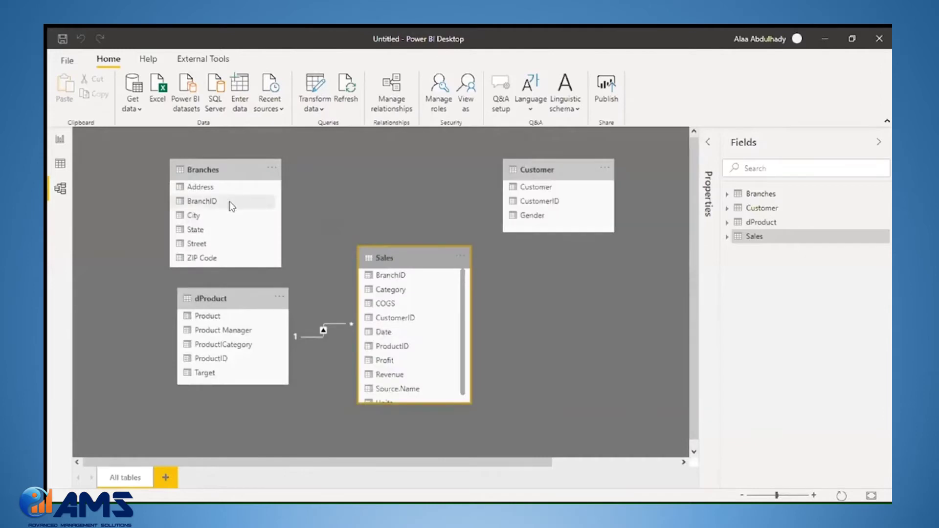
Relate Branches to Sales on BranchID, and Customer to Sales on CustomerID
{"action": "left_click_drag", "start_coordinate": [234, 199], "coordinate": [396, 277]}
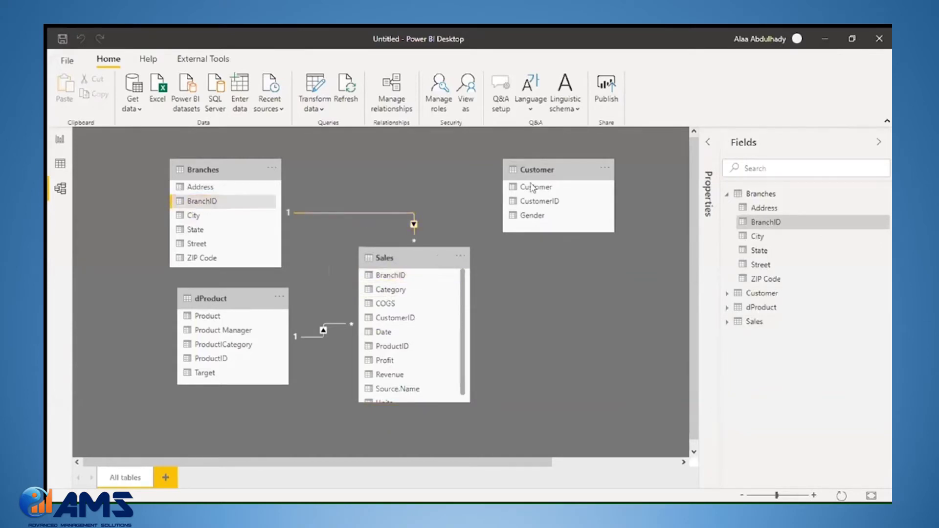
{"action": "left_click_drag", "start_coordinate": [467, 251], "coordinate": [403, 322]}
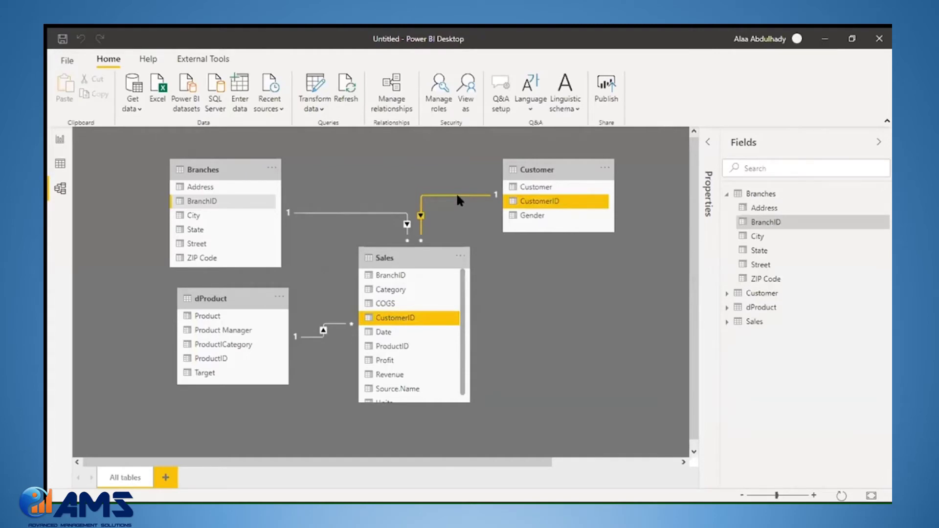
Return to the report view and collapse the Filters pane to widen the canvas
{"action": "left_click", "coordinate": [60, 142]}
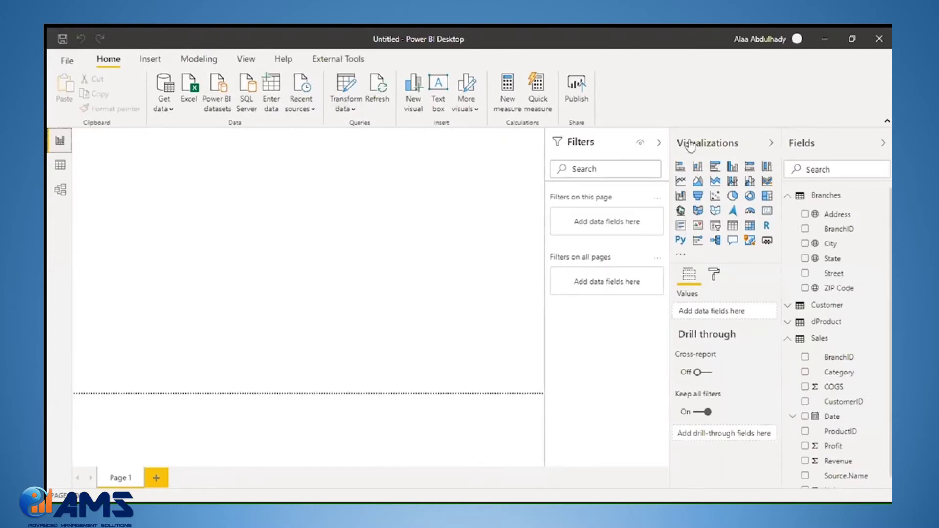
{"action": "left_click", "coordinate": [659, 142]}
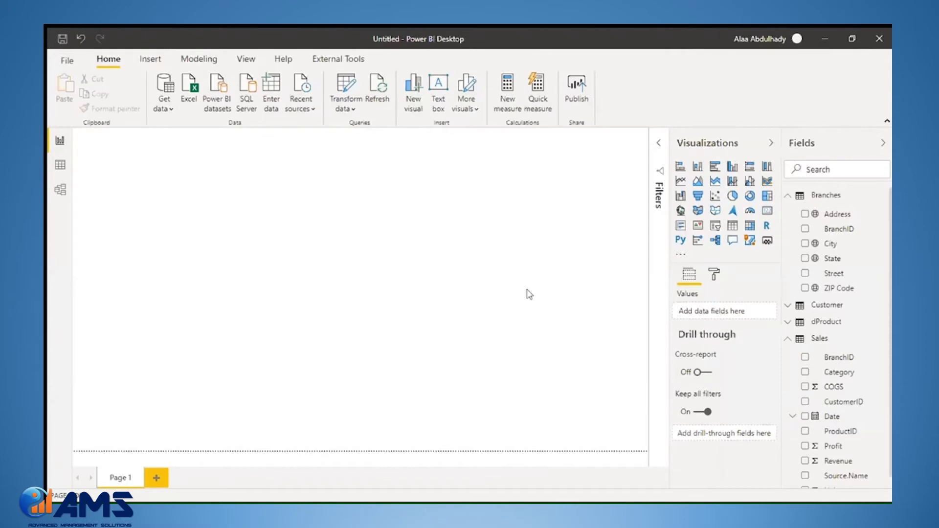
Add a stacked bar chart of Sales Revenue, move it toward the upper middle of the page, and enlarge it
{"action": "left_click", "coordinate": [680, 167]}
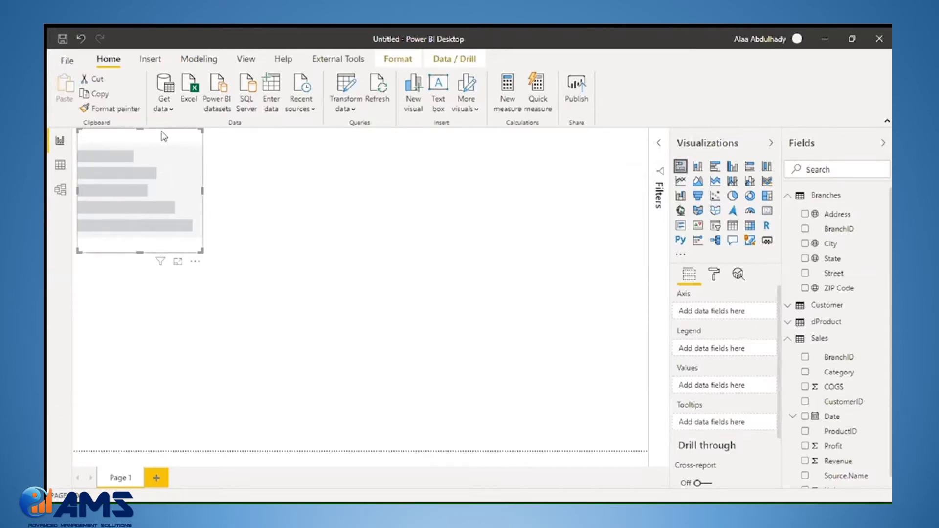
{"action": "left_click_drag", "start_coordinate": [162, 133], "coordinate": [322, 171]}
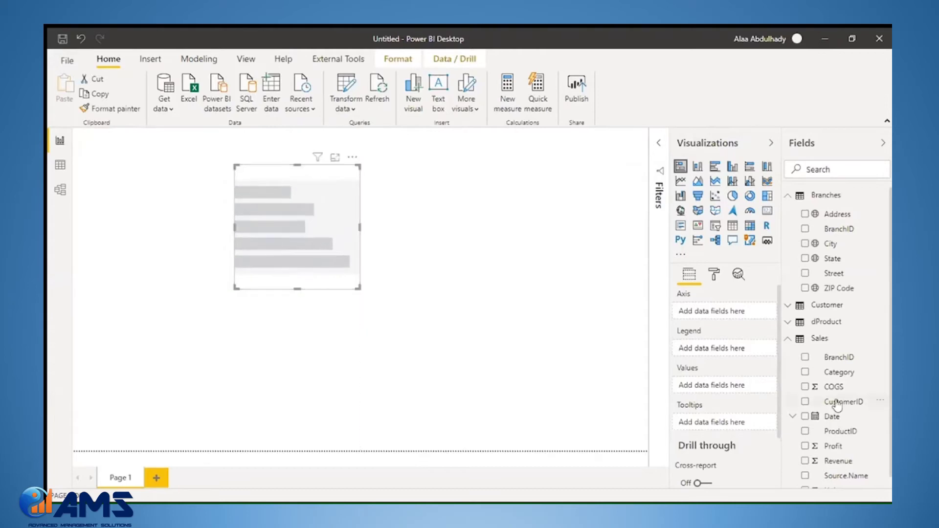
{"action": "left_click", "coordinate": [805, 462]}
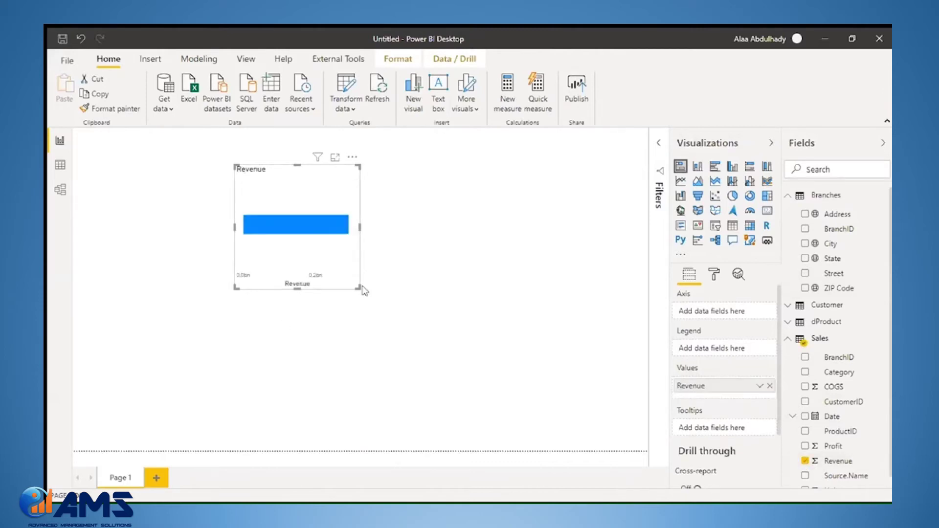
{"action": "left_click_drag", "start_coordinate": [359, 287], "coordinate": [430, 342]}
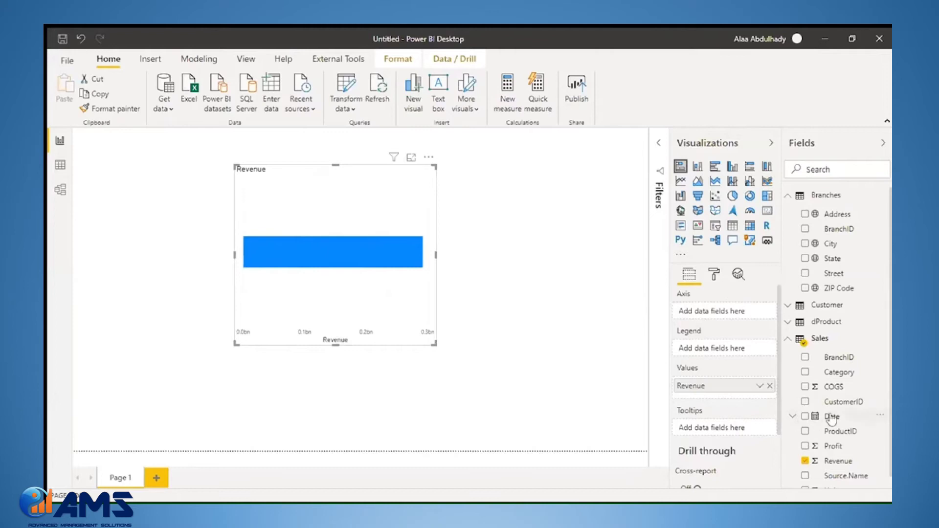
Break the bar chart's revenue down by Year from the Sales date hierarchy, and check the value of each bar
{"action": "left_click", "coordinate": [792, 418]}
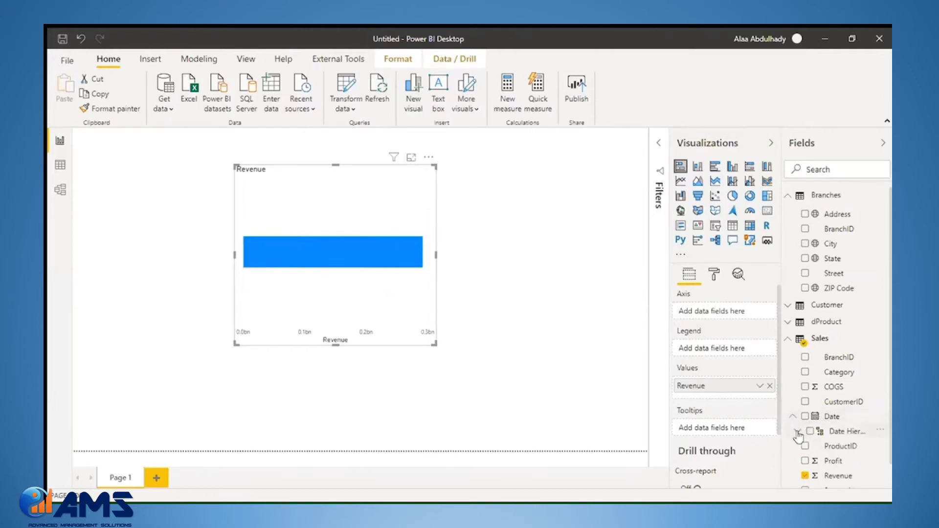
{"action": "left_click", "coordinate": [797, 432]}
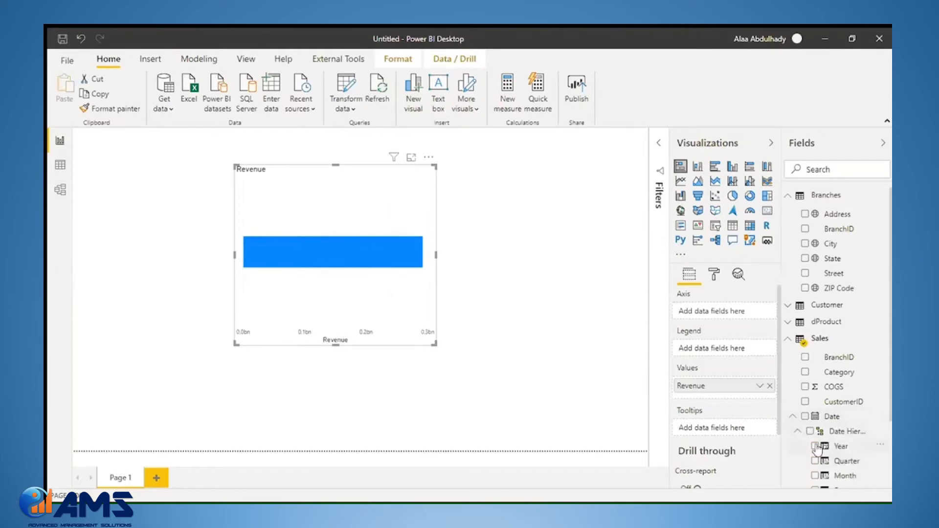
{"action": "left_click", "coordinate": [816, 447]}
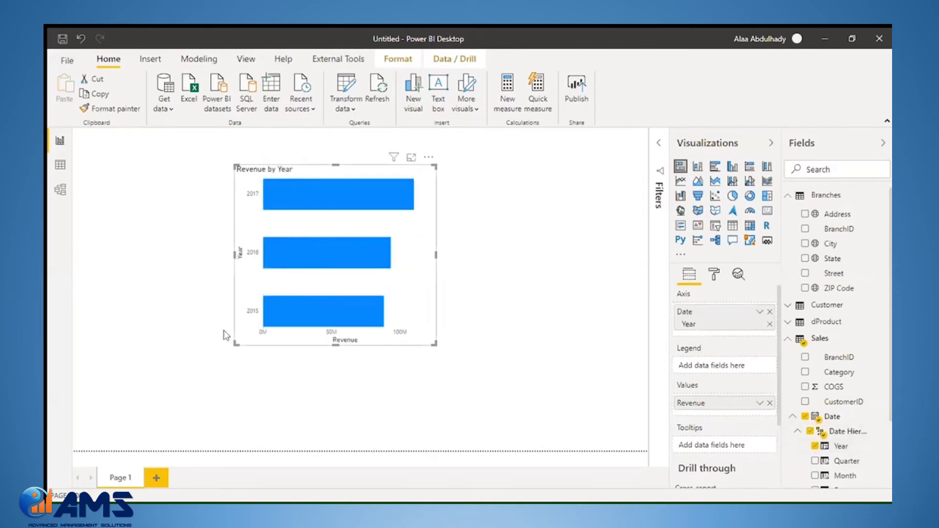
{"action": "mouse_move", "coordinate": [322, 317]}
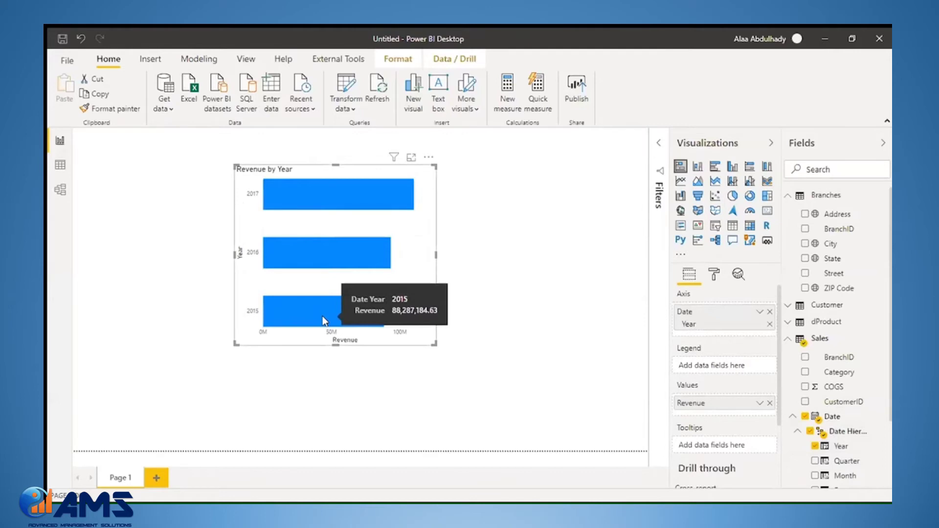
{"action": "mouse_move", "coordinate": [367, 248]}
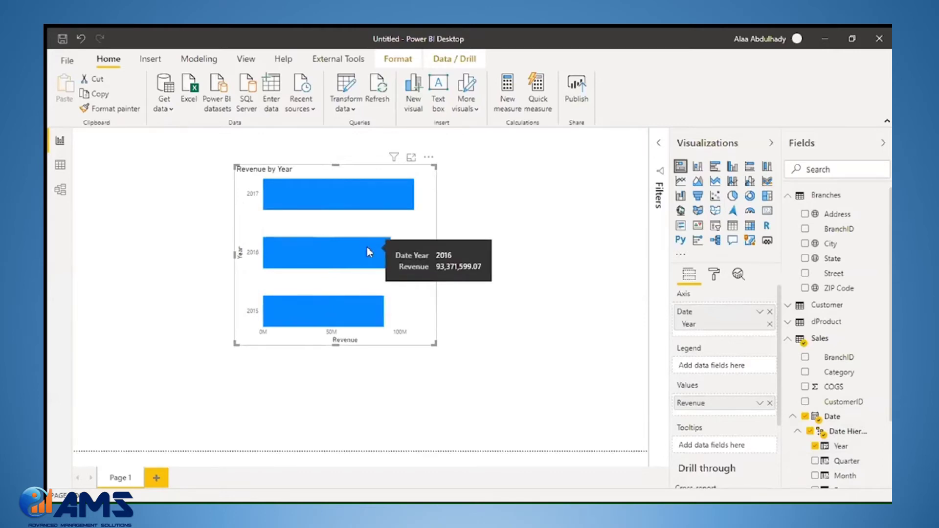
{"action": "mouse_move", "coordinate": [371, 191]}
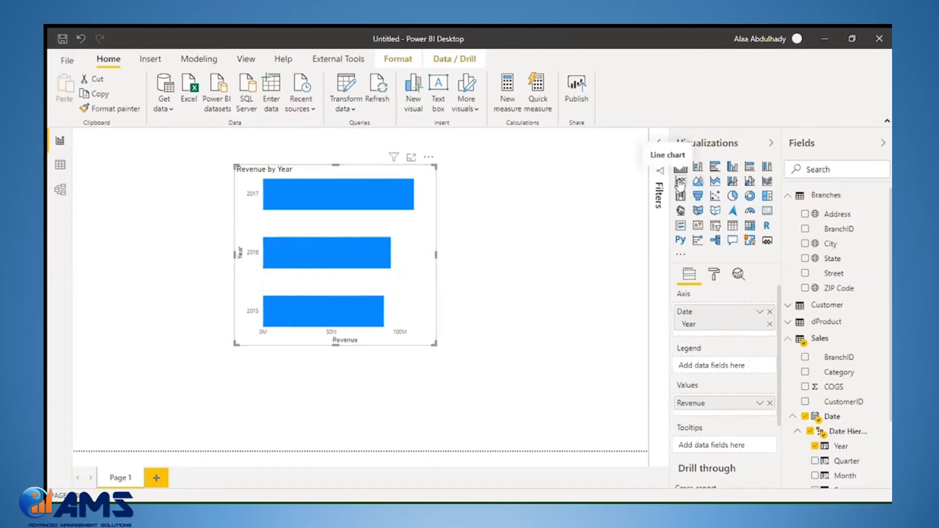
Add a separate line chart below the bar chart and widen it to span most of the lower page
{"action": "left_click", "coordinate": [637, 204]}
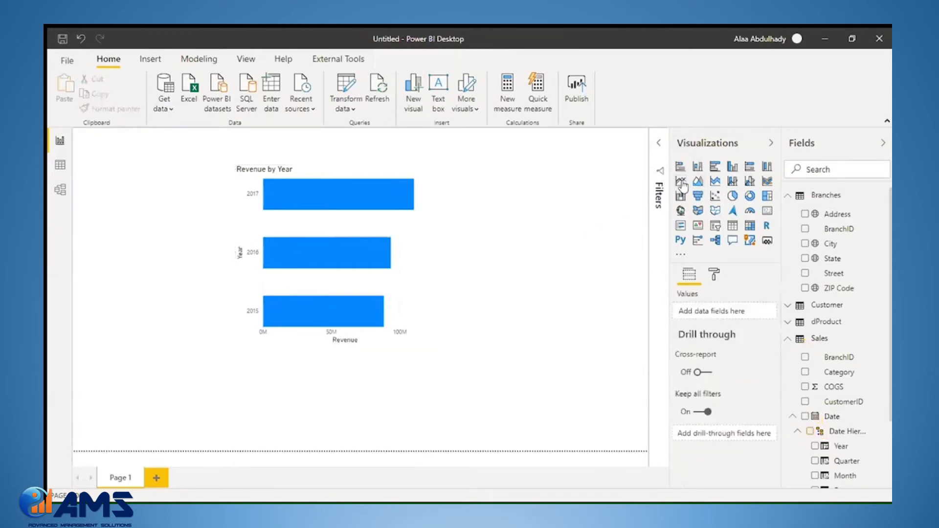
{"action": "left_click", "coordinate": [682, 184]}
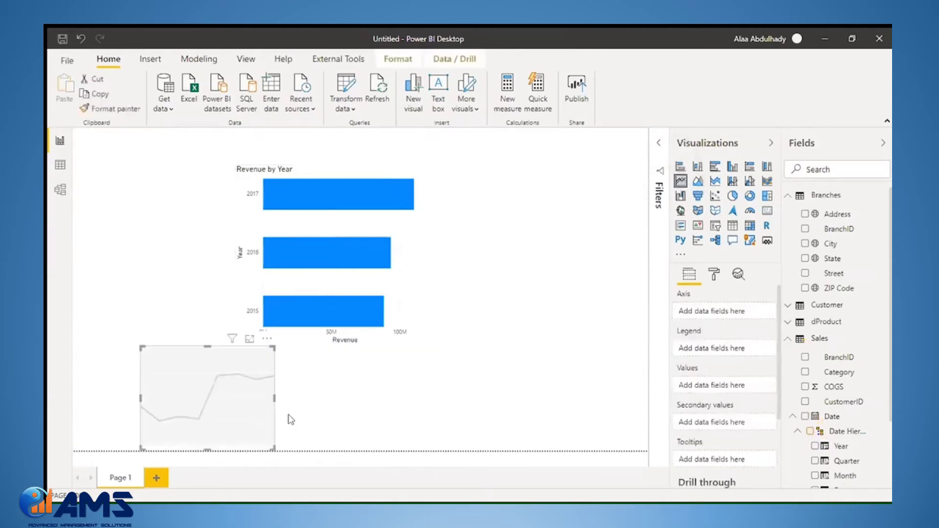
{"action": "left_click_drag", "start_coordinate": [274, 396], "coordinate": [637, 394]}
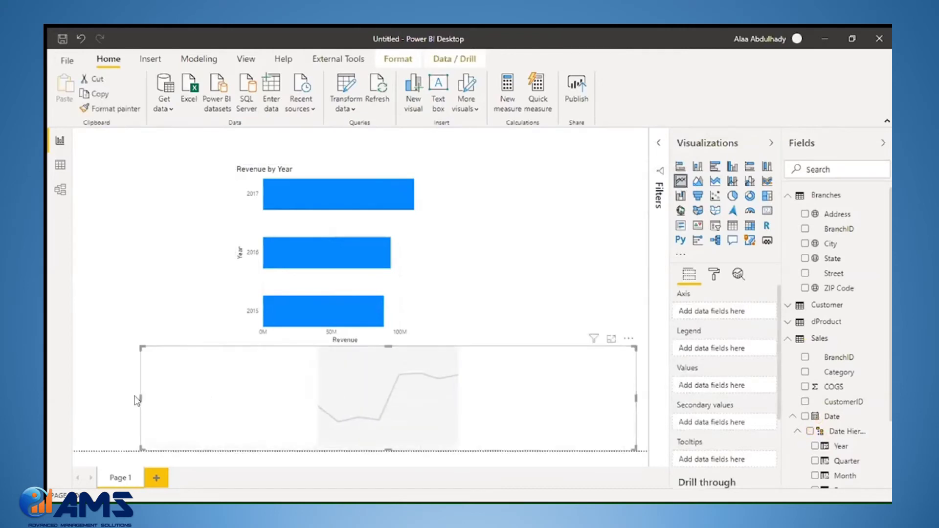
{"action": "left_click_drag", "start_coordinate": [141, 400], "coordinate": [191, 398]}
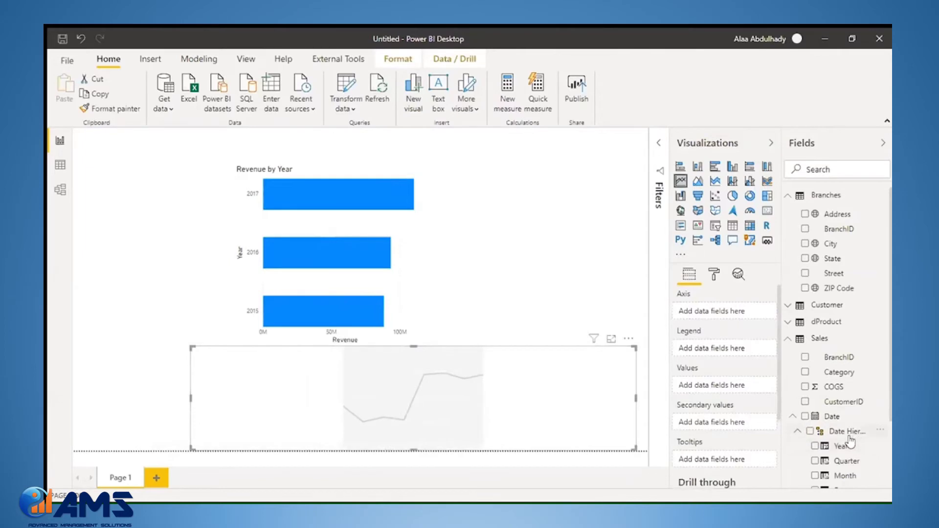
Plot Sales Profit by Year from the date hierarchy in the line chart, and check its data points
{"action": "left_click", "coordinate": [814, 447]}
{"action": "scroll", "coordinate": [834, 421], "scroll_direction": "down", "scroll_amount": 3}
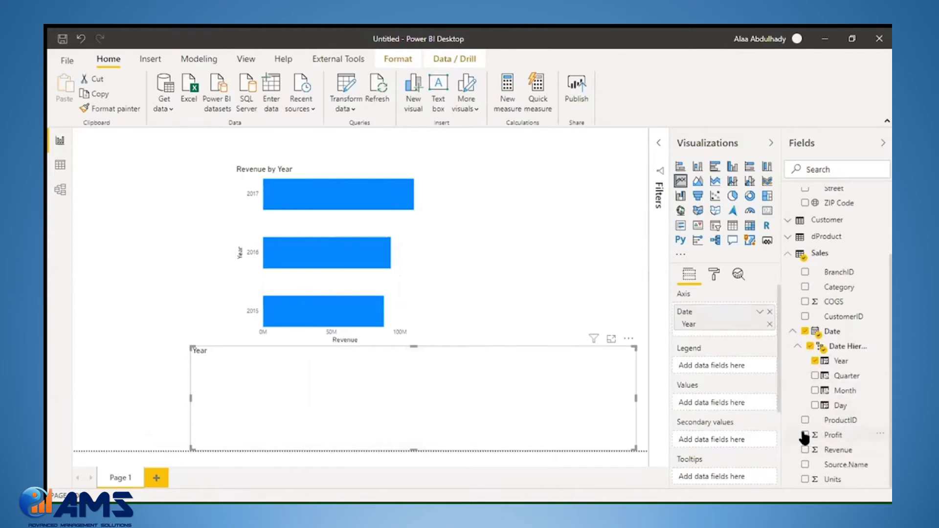
{"action": "left_click", "coordinate": [805, 436]}
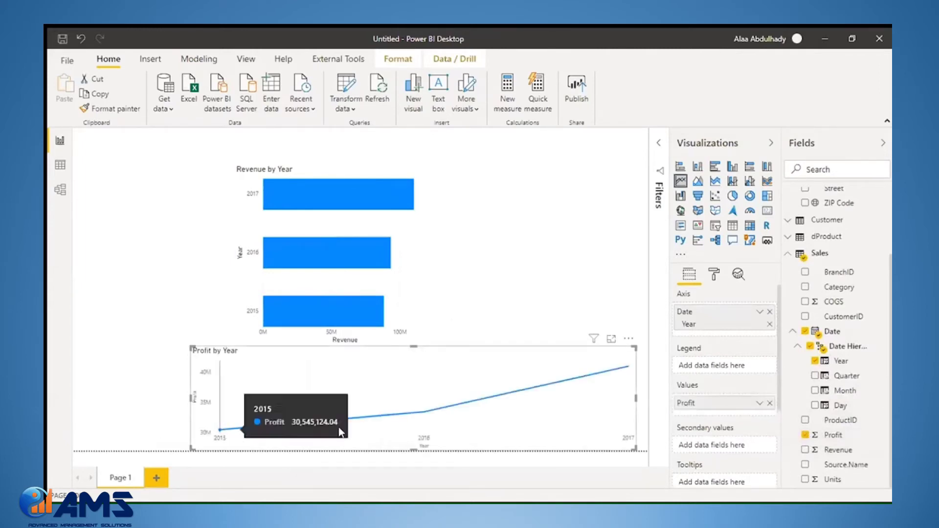
{"action": "mouse_move", "coordinate": [390, 422]}
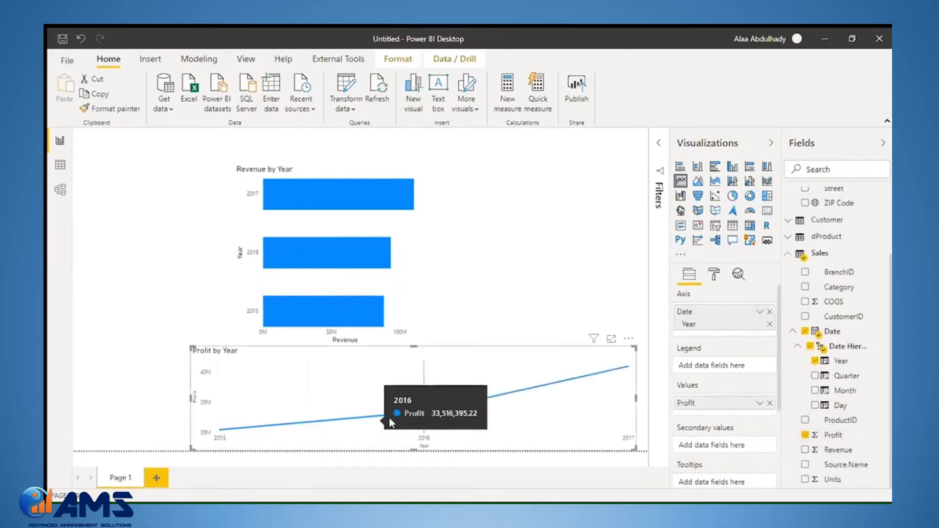
Add Month to the line chart's axis and expand the hierarchy one level to show profit by year and month
{"action": "left_click", "coordinate": [815, 391]}
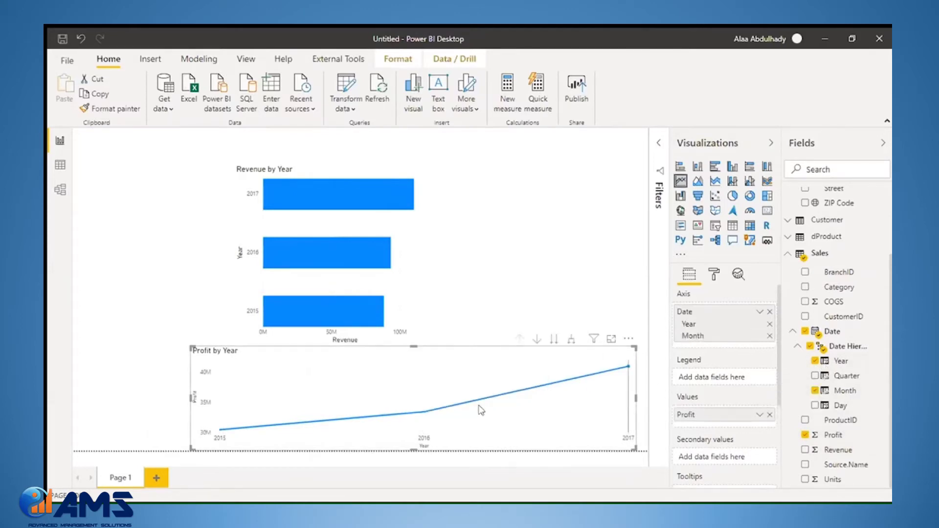
{"action": "left_click", "coordinate": [571, 345]}
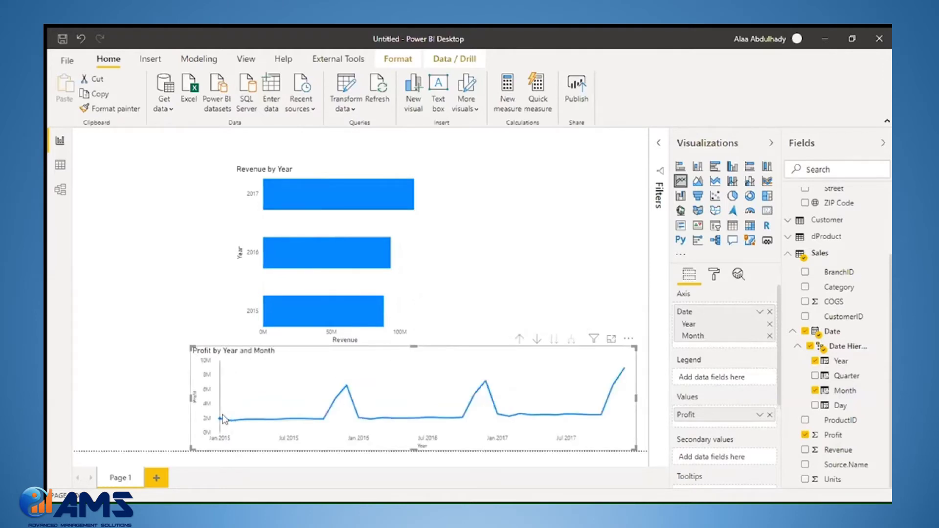
{"action": "mouse_move", "coordinate": [224, 419]}
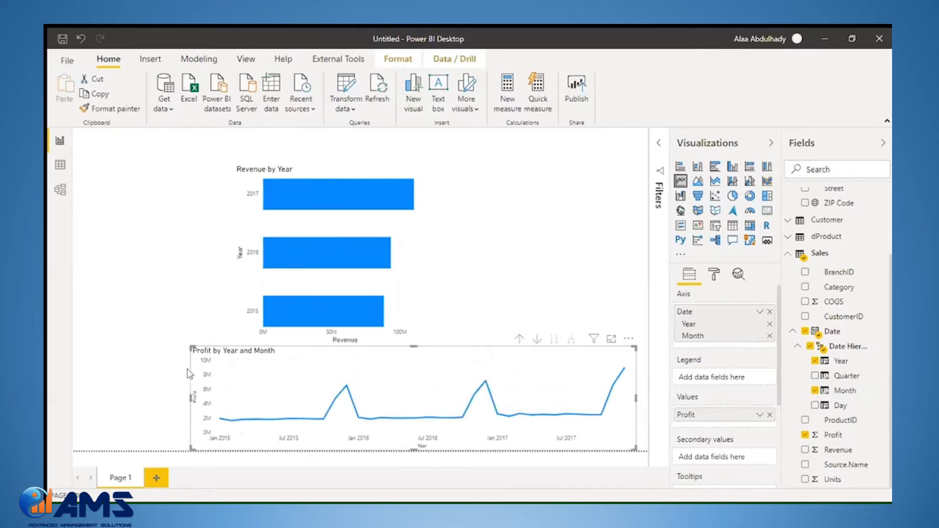
Add a slicer beside the bar chart and narrow it so that it no longer overlaps the bars
{"action": "left_click", "coordinate": [126, 204]}
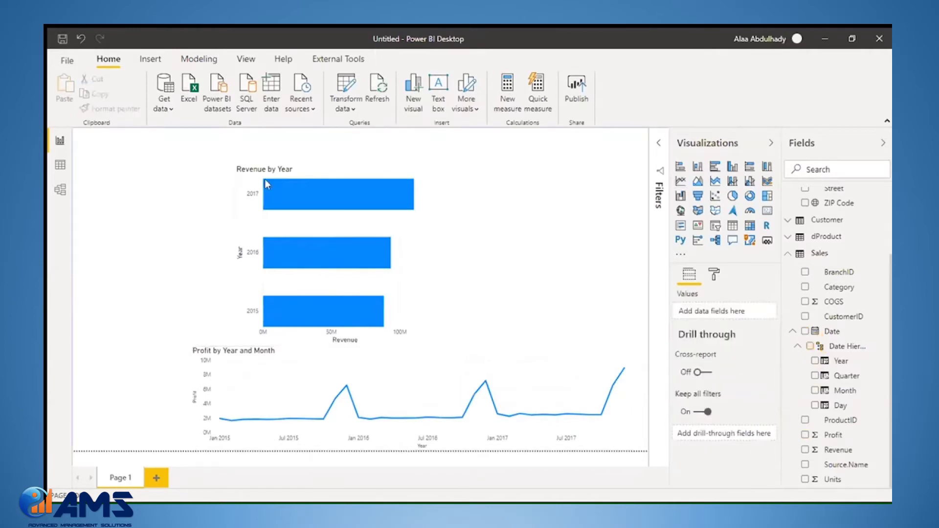
{"action": "left_click", "coordinate": [716, 229]}
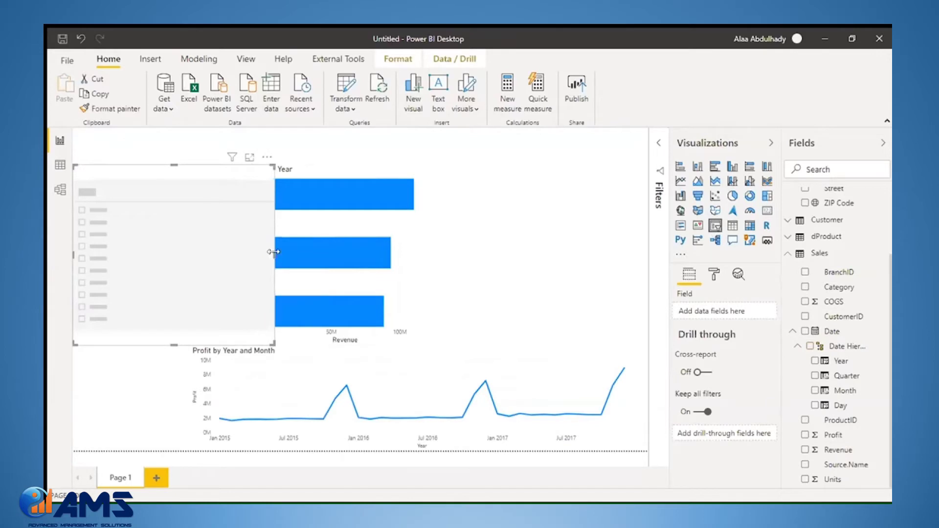
{"action": "left_click_drag", "start_coordinate": [225, 260], "coordinate": [171, 263]}
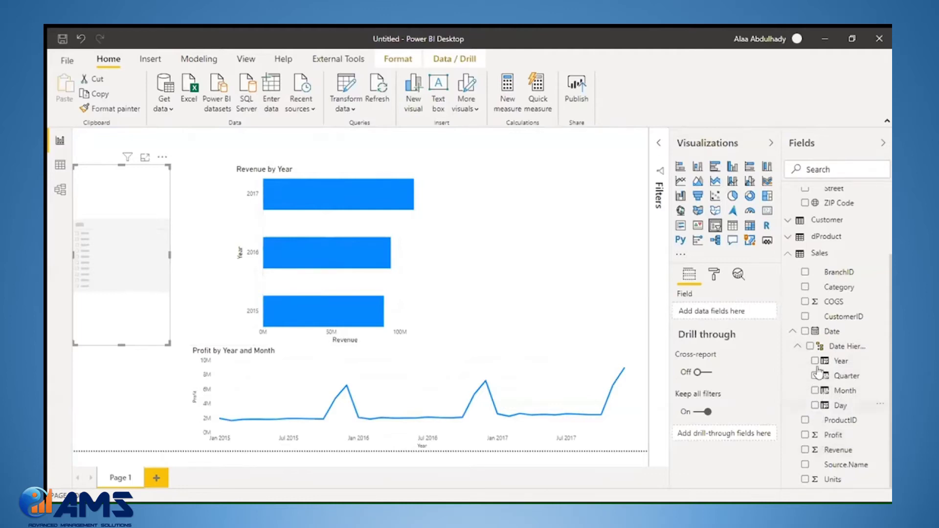
Fill the slicer with the product category field of dProduct, shorten it, and move it to the page's upper-left corner
{"action": "left_click", "coordinate": [787, 243]}
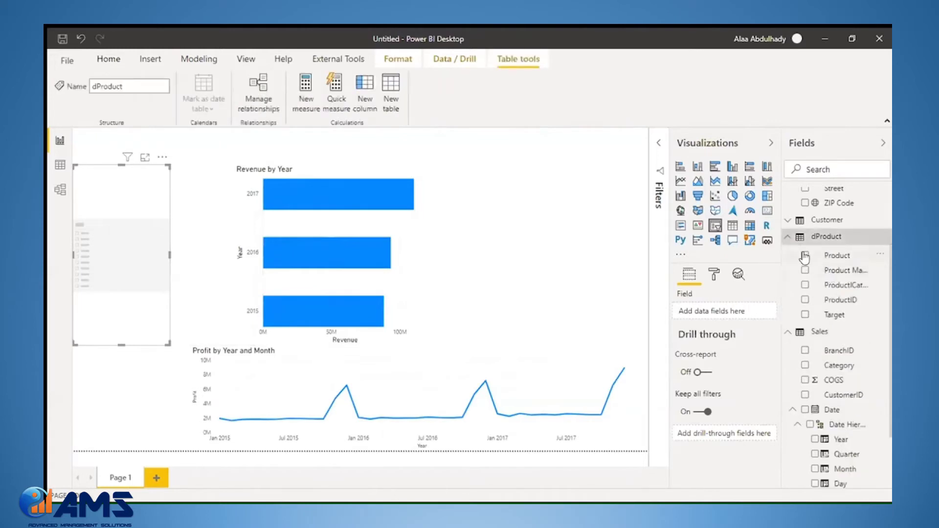
{"action": "left_click", "coordinate": [804, 286]}
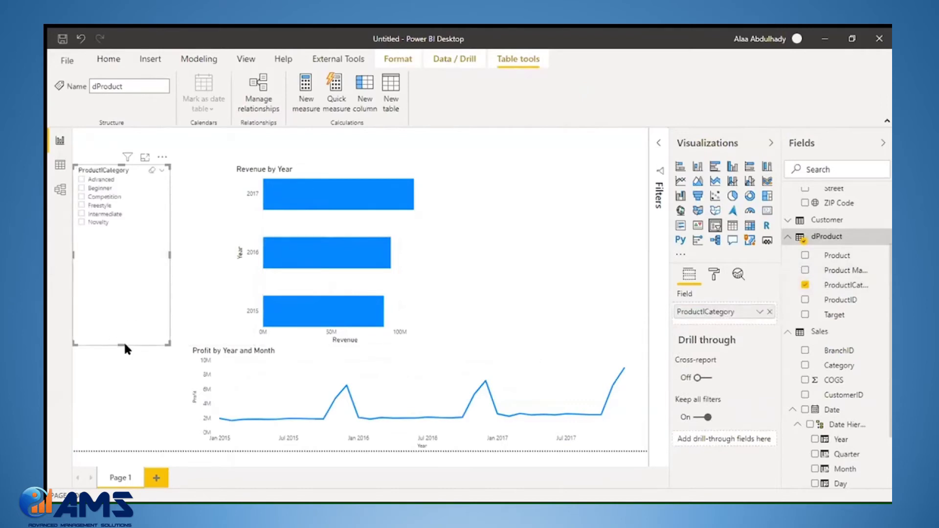
{"action": "left_click_drag", "start_coordinate": [122, 347], "coordinate": [134, 247]}
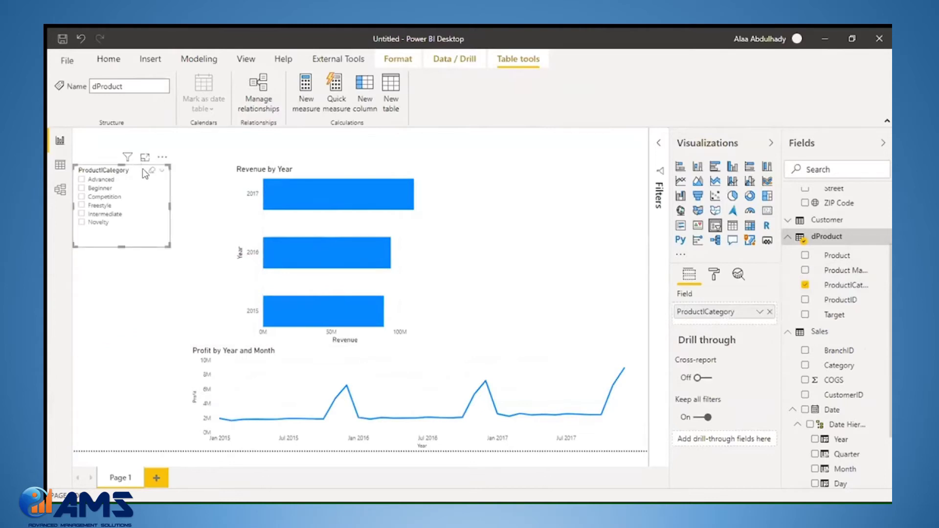
{"action": "left_click_drag", "start_coordinate": [137, 180], "coordinate": [141, 154]}
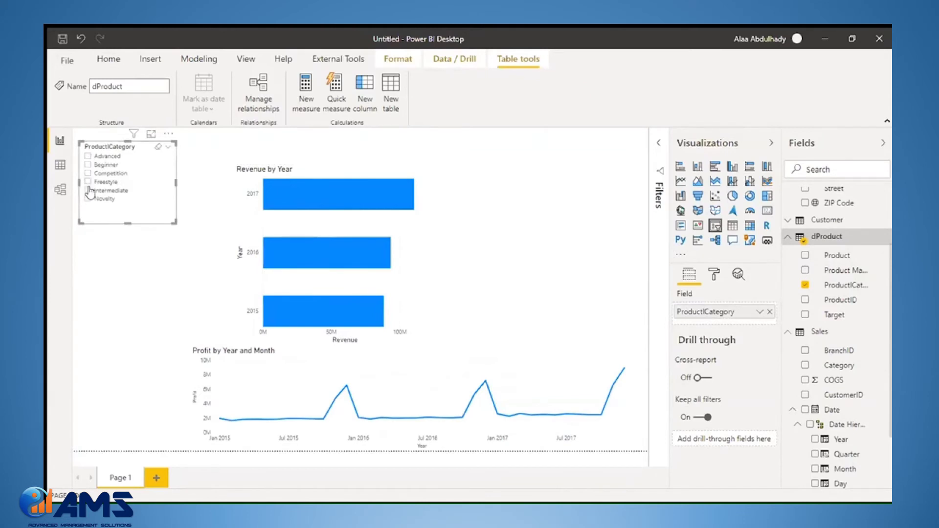
Filter the charts by Advanced, by Beginner, and finally by Competition and Freestyle together, checking the charts' values
{"action": "left_click", "coordinate": [88, 156]}
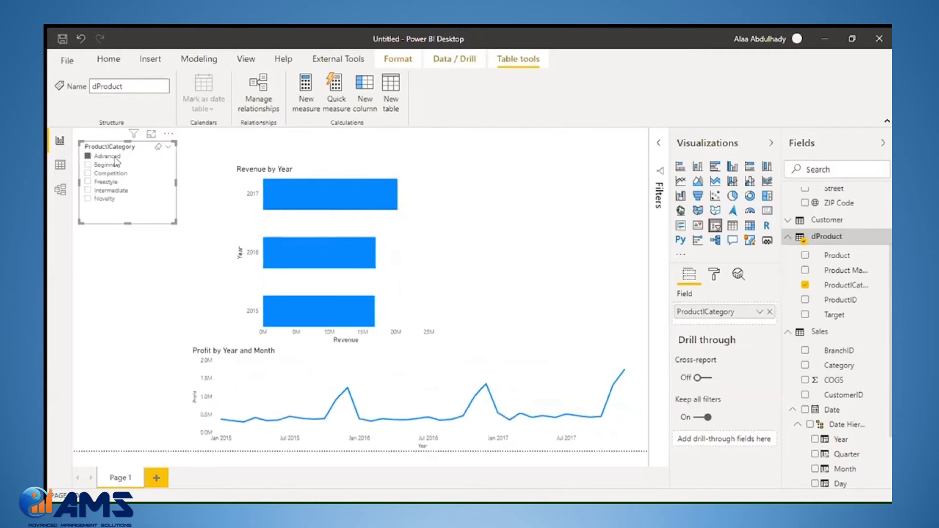
{"action": "mouse_move", "coordinate": [293, 199]}
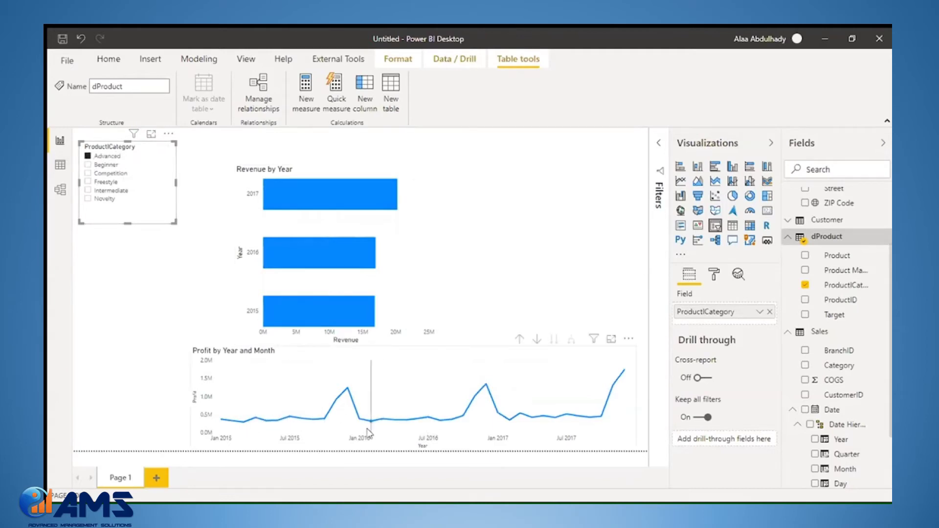
{"action": "mouse_move", "coordinate": [383, 422]}
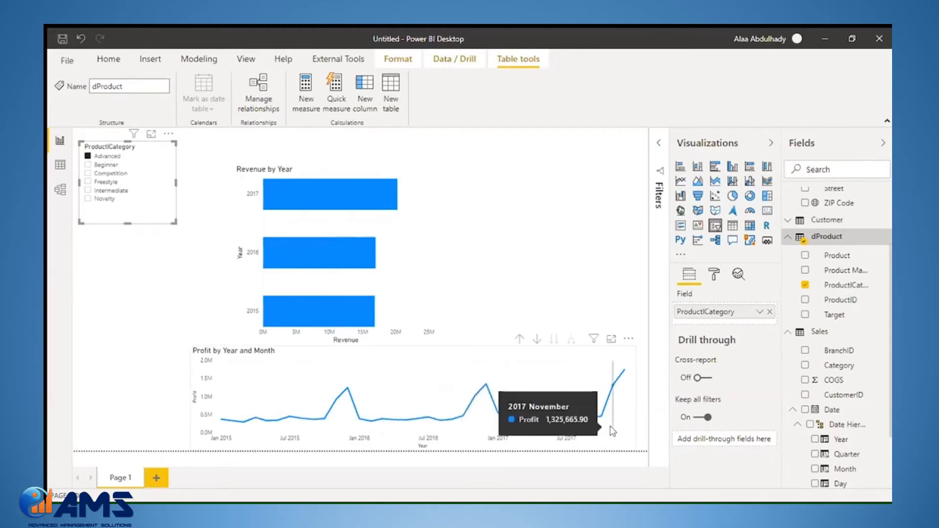
{"action": "left_click", "coordinate": [88, 165]}
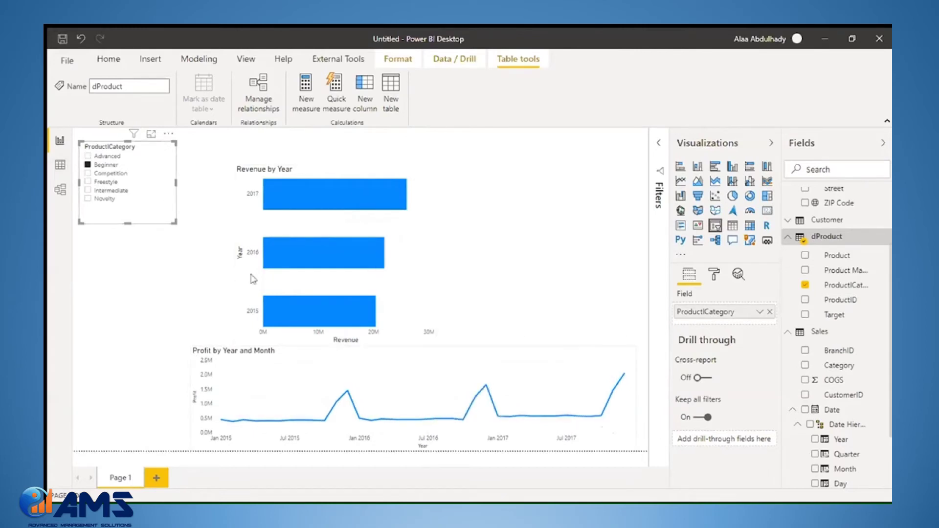
{"action": "left_click", "coordinate": [87, 173]}
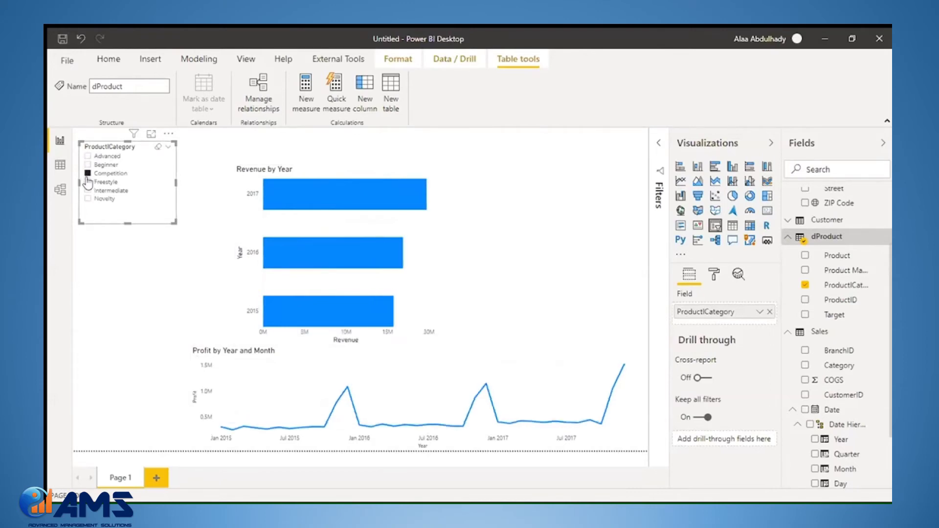
{"action": "left_click", "coordinate": [89, 183], "text": "ctrl"}
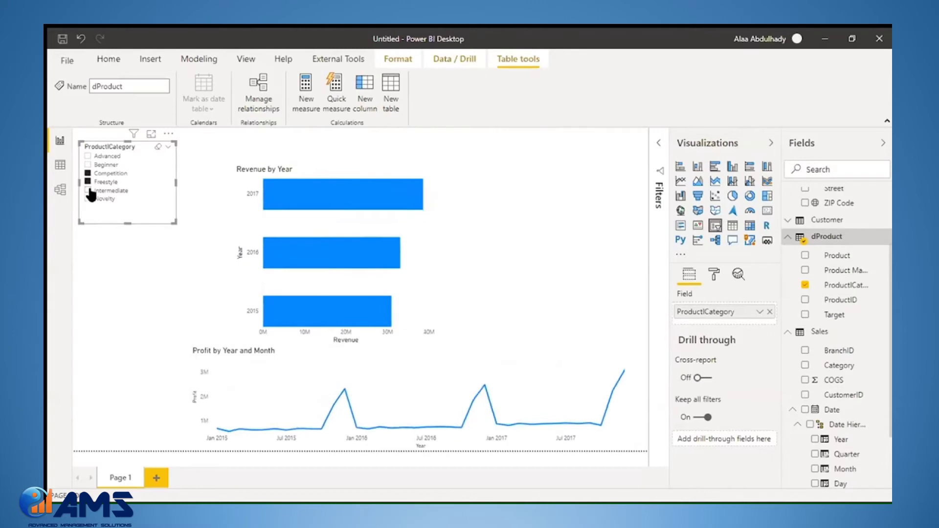
Add a second slicer below the product category slicer and fill it with Year and Quarter from the Sales date hierarchy
{"action": "left_click", "coordinate": [81, 271]}
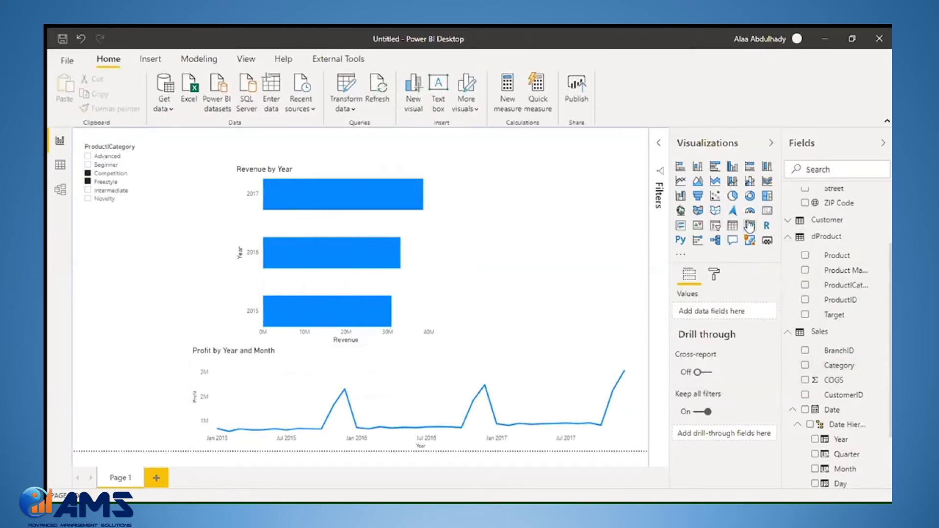
{"action": "left_click", "coordinate": [715, 226]}
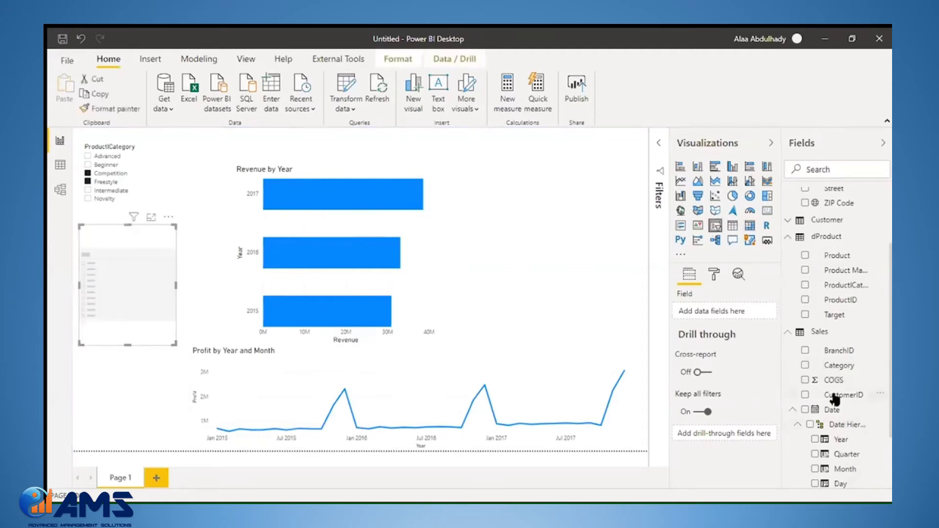
{"action": "left_click", "coordinate": [813, 440]}
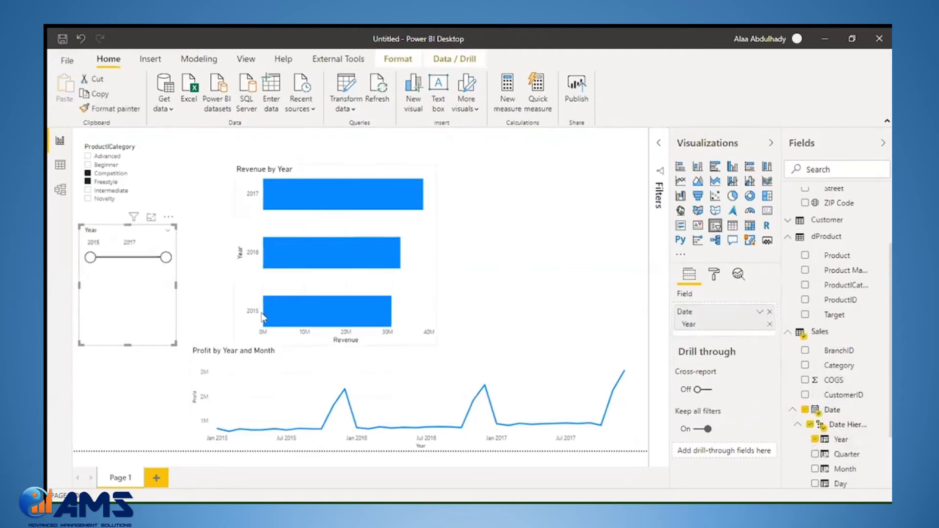
{"action": "left_click", "coordinate": [814, 454]}
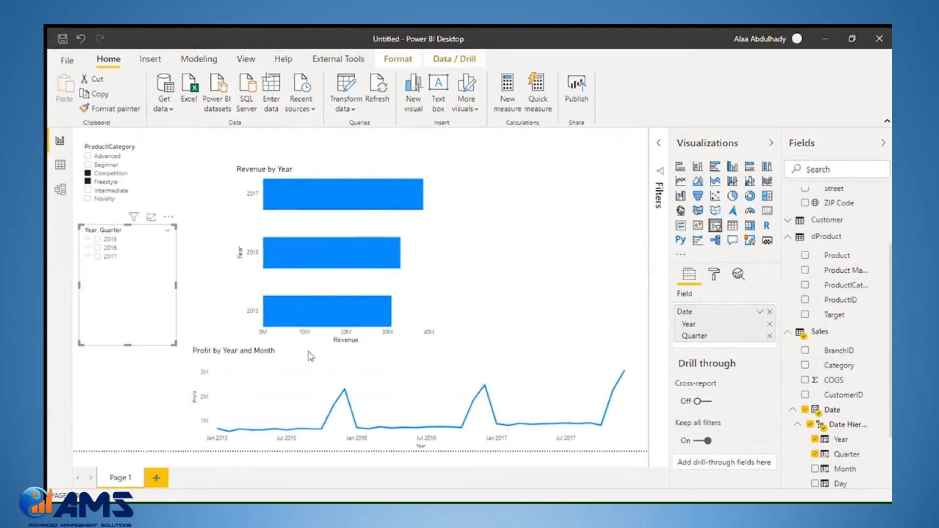
Filter the charts to Qtr 1 of 2015, 2016 and 2017, and switch the product category filter to Advanced
{"action": "left_click", "coordinate": [88, 240]}
{"action": "left_click", "coordinate": [107, 248]}
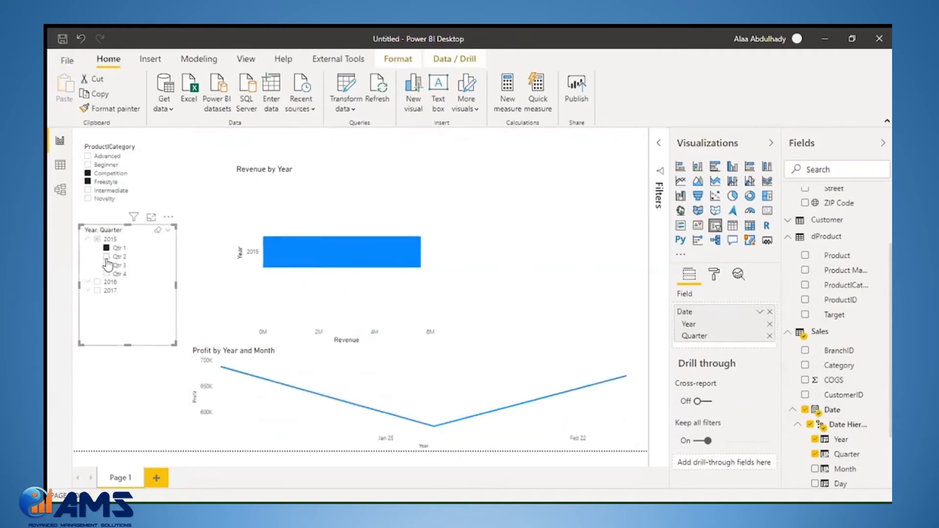
{"action": "left_click", "coordinate": [88, 283]}
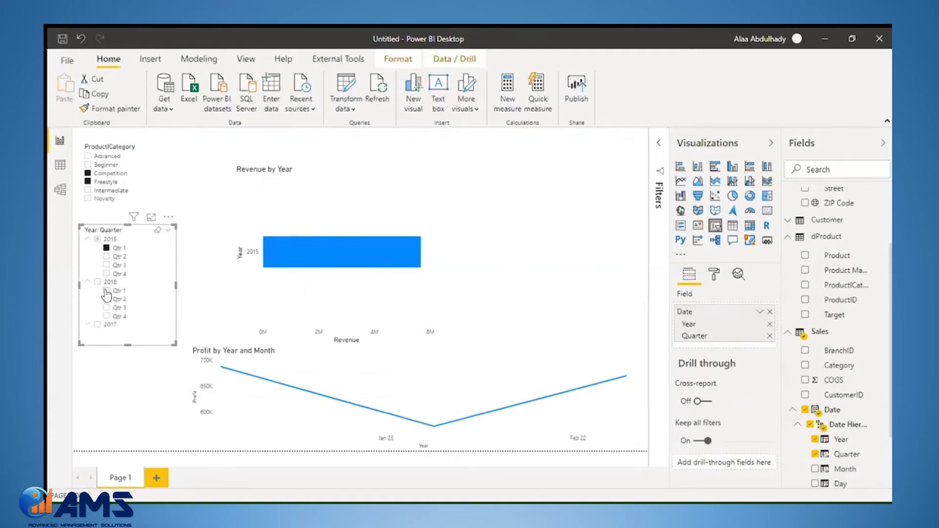
{"action": "left_click", "coordinate": [106, 292]}
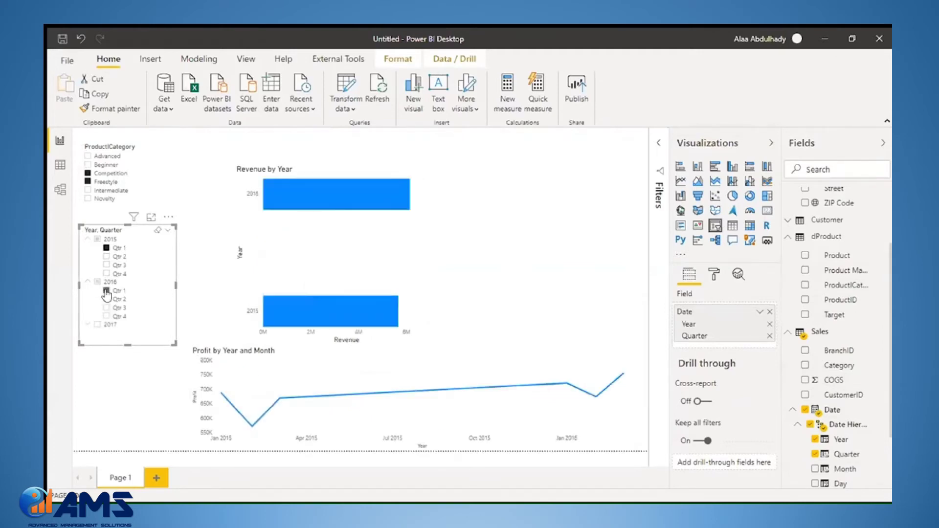
{"action": "left_click", "coordinate": [87, 325]}
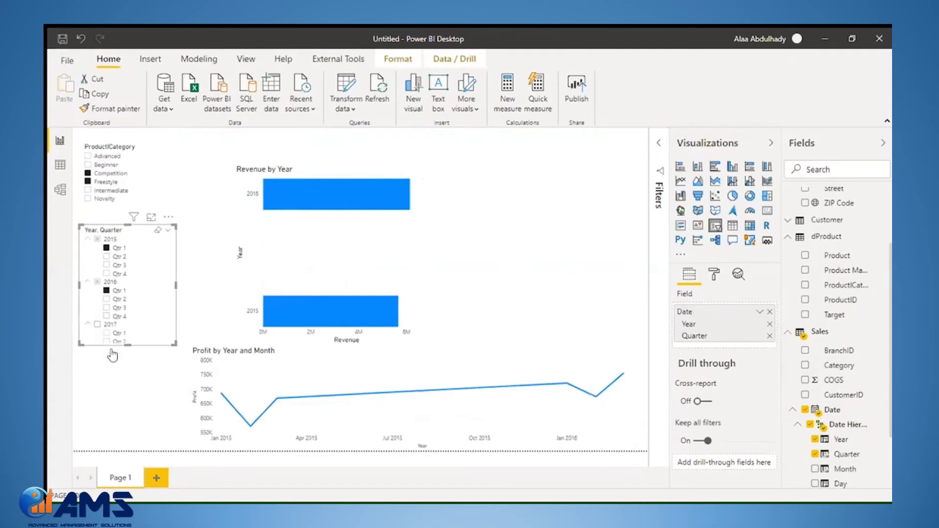
{"action": "left_click", "coordinate": [131, 363]}
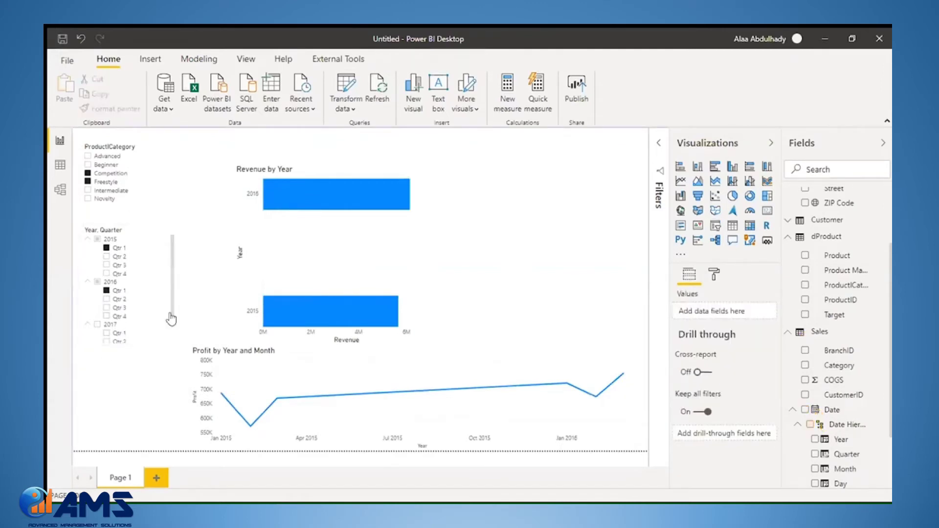
{"action": "left_click", "coordinate": [100, 341]}
{"action": "left_click", "coordinate": [106, 334]}
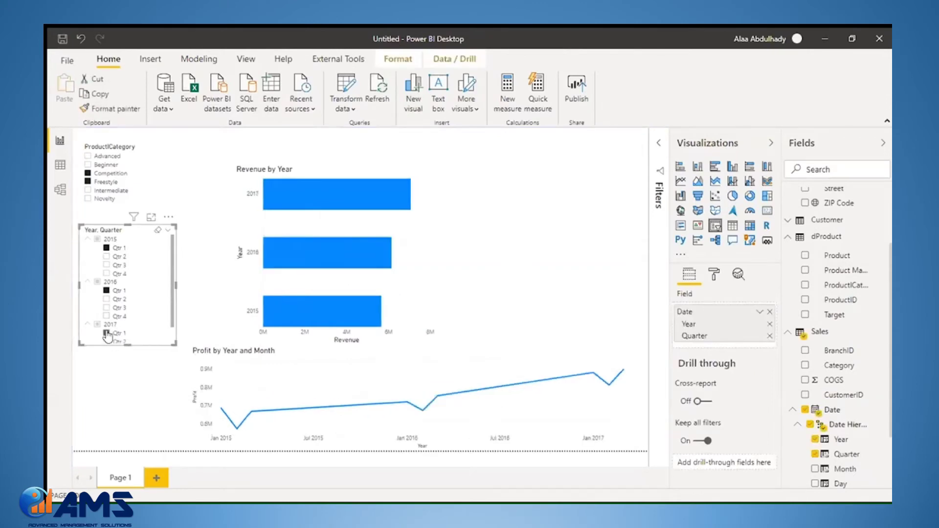
{"action": "left_click", "coordinate": [88, 157]}
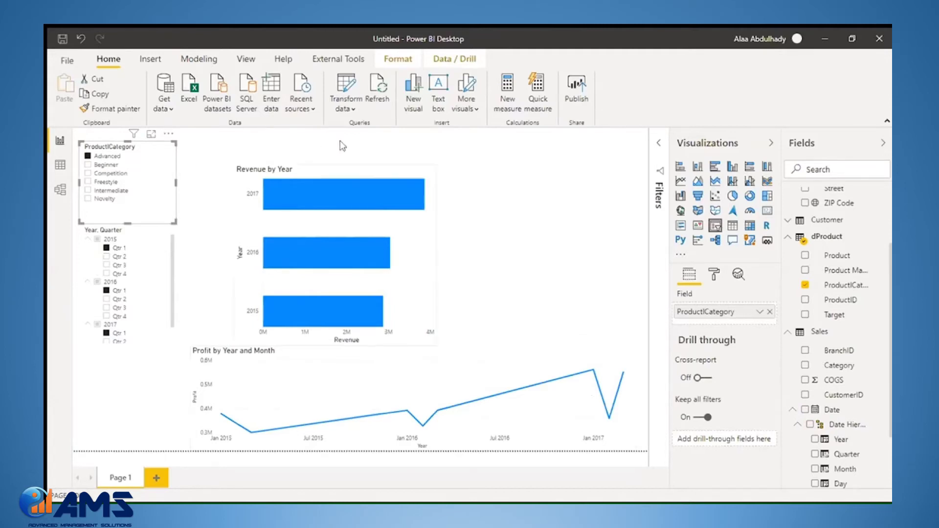
Add a treemap of Revenue by Product to the right of the bar chart and enlarge it to fill the free space
{"action": "left_click", "coordinate": [313, 166]}
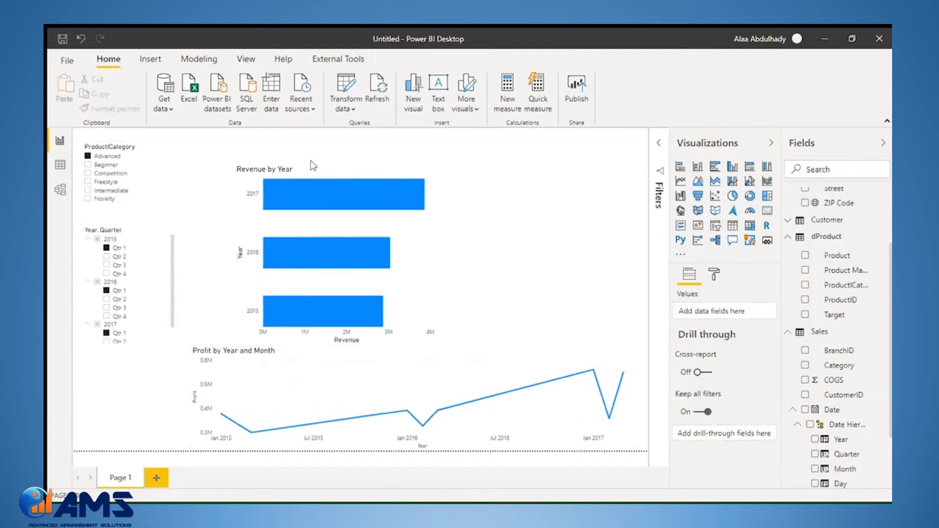
{"action": "left_click", "coordinate": [768, 197]}
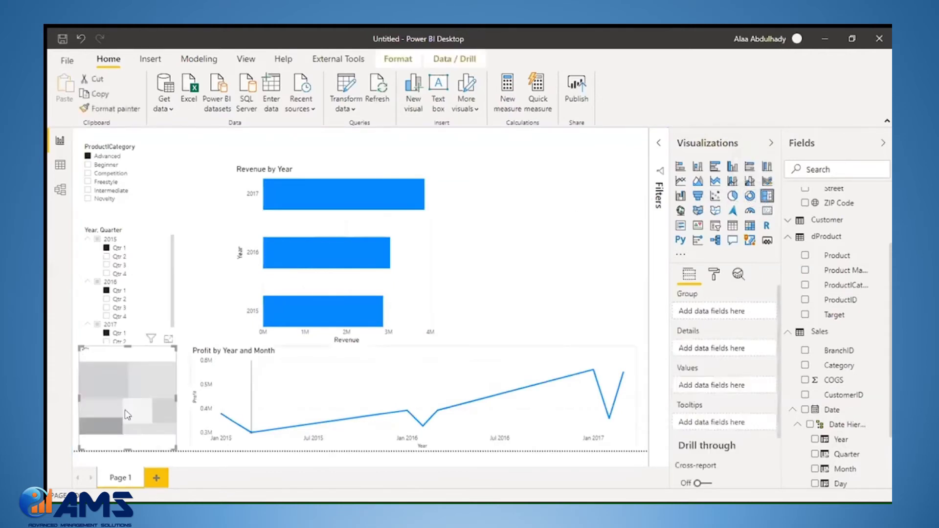
{"action": "left_click_drag", "start_coordinate": [136, 411], "coordinate": [494, 201]}
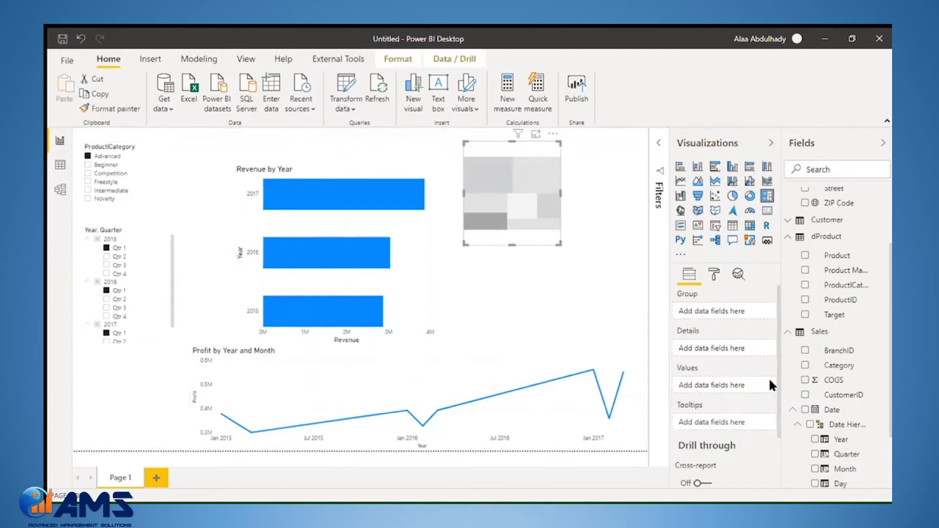
{"action": "left_click", "coordinate": [805, 256]}
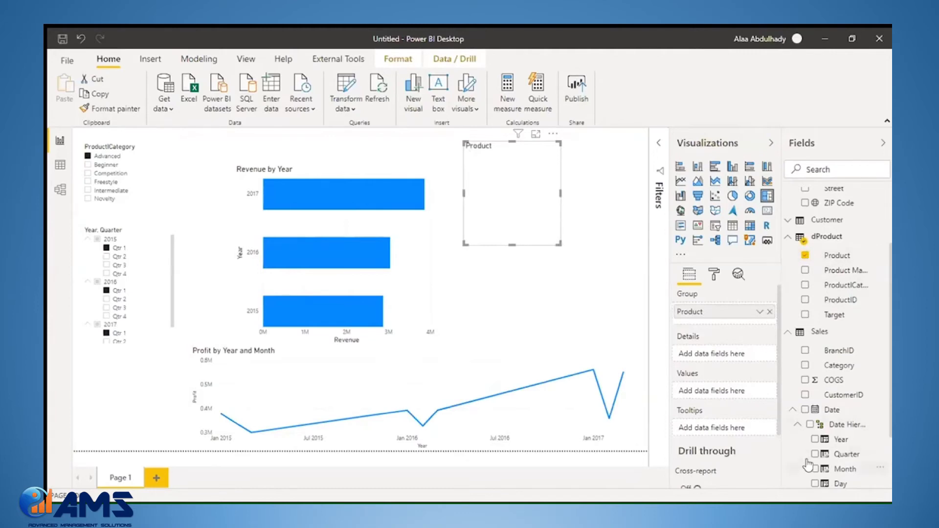
{"action": "scroll", "coordinate": [812, 457], "scroll_direction": "down", "scroll_amount": 1}
{"action": "scroll", "coordinate": [812, 456], "scroll_direction": "down", "scroll_amount": 3}
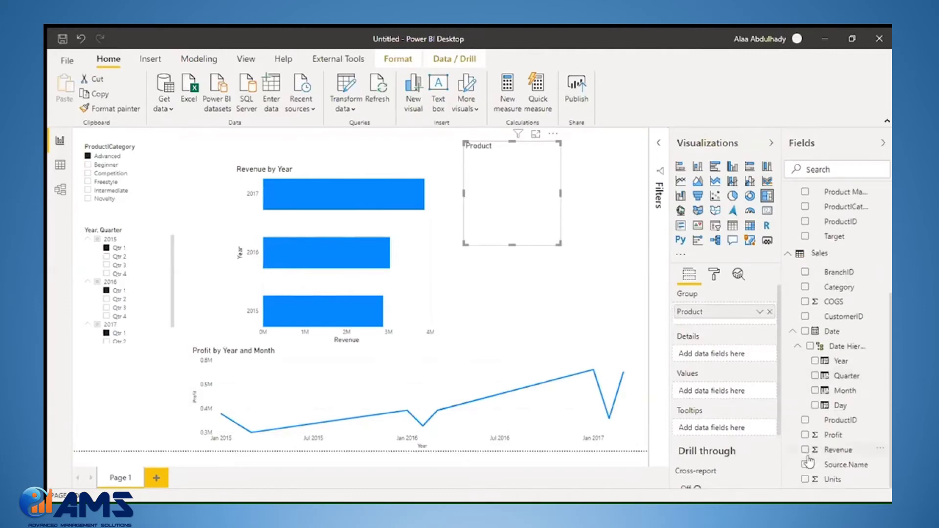
{"action": "left_click", "coordinate": [805, 450]}
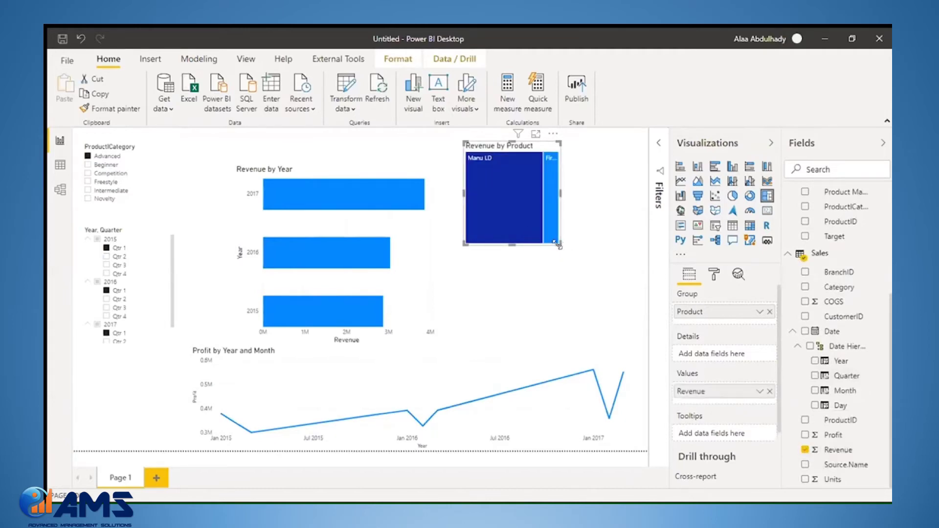
{"action": "left_click_drag", "start_coordinate": [558, 245], "coordinate": [635, 336]}
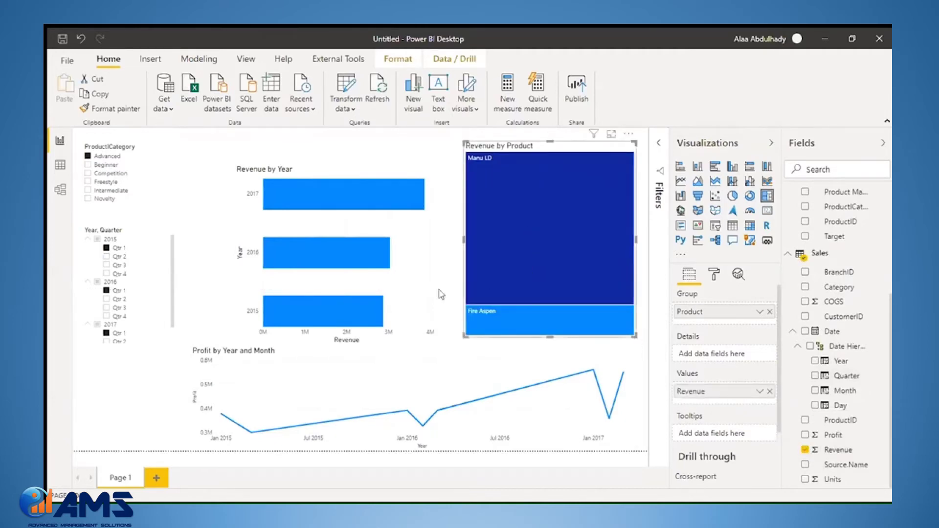
Clear the Advanced product category filter and inspect the treemap across all categories
{"action": "left_click", "coordinate": [88, 156]}
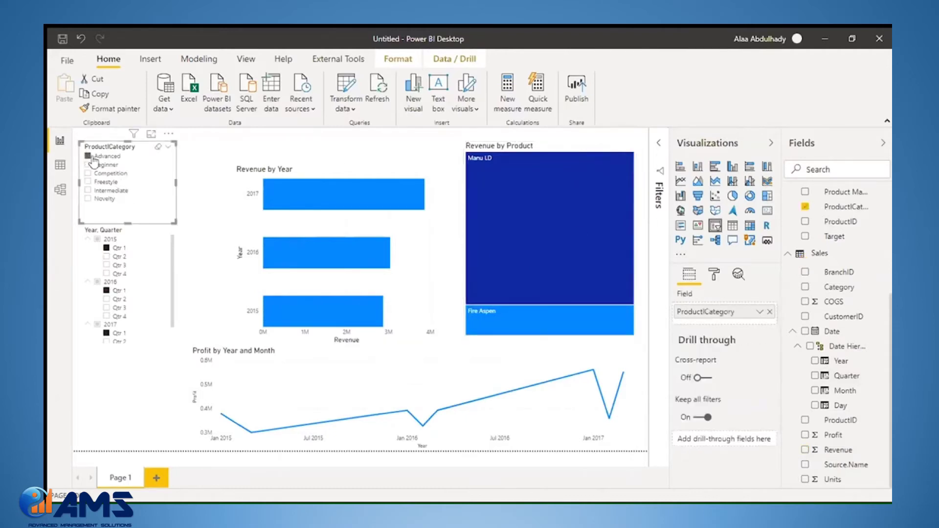
{"action": "left_click", "coordinate": [105, 158]}
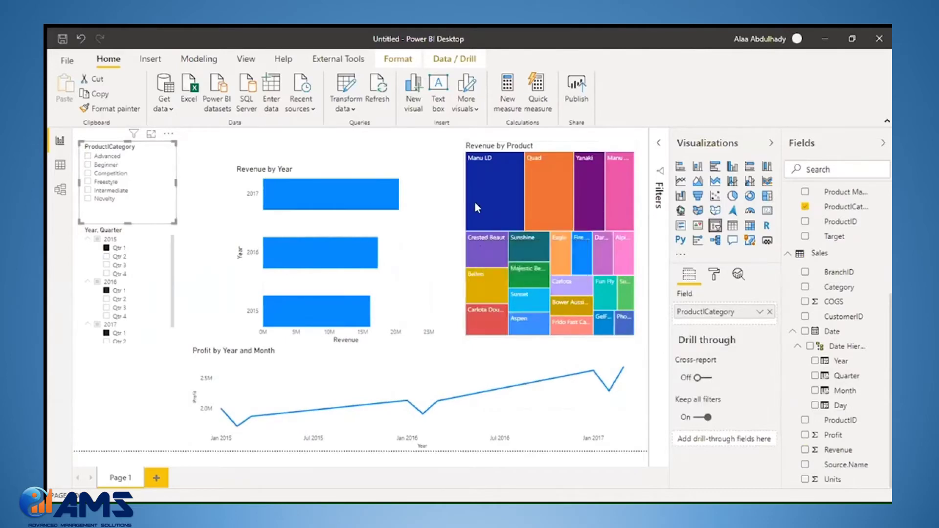
{"action": "mouse_move", "coordinate": [487, 204]}
{"action": "mouse_move", "coordinate": [519, 332]}
Duplicate Page 1 and convert the copy's Revenue by Year bar chart into a map, trying the filled map as well
{"action": "right_click", "coordinate": [115, 482]}
{"action": "left_click", "coordinate": [164, 459]}
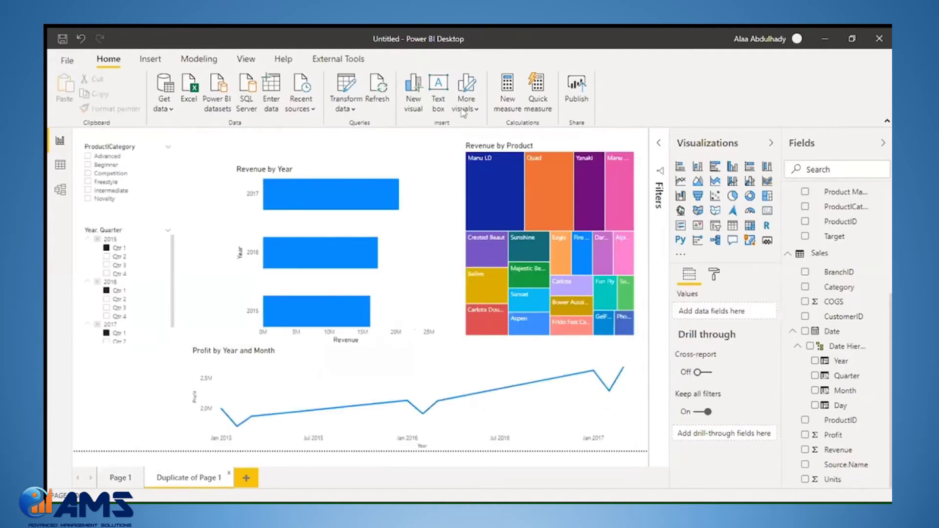
{"action": "left_click", "coordinate": [333, 165]}
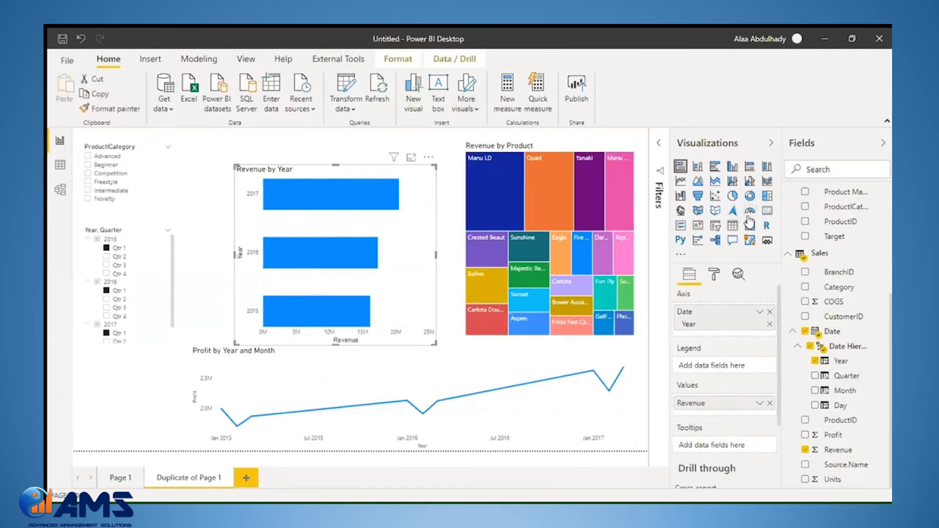
{"action": "left_click", "coordinate": [679, 211]}
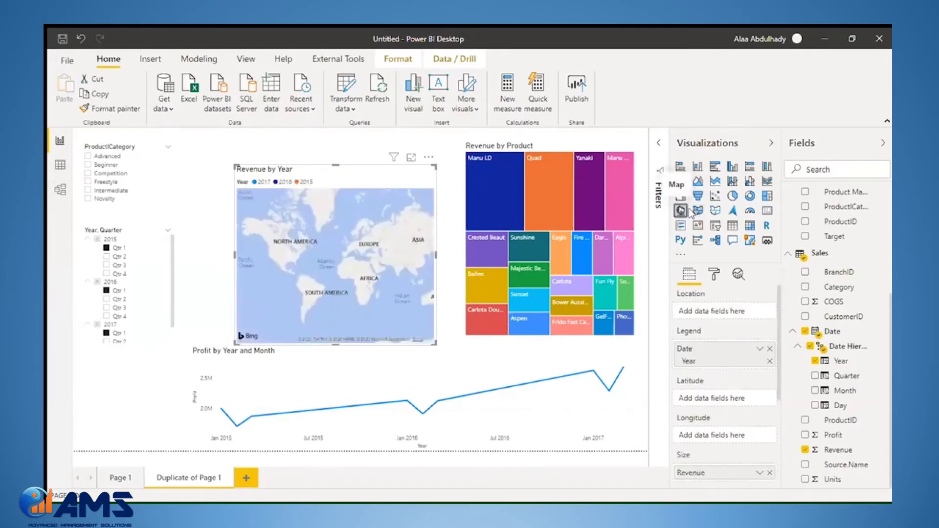
{"action": "left_click", "coordinate": [698, 211]}
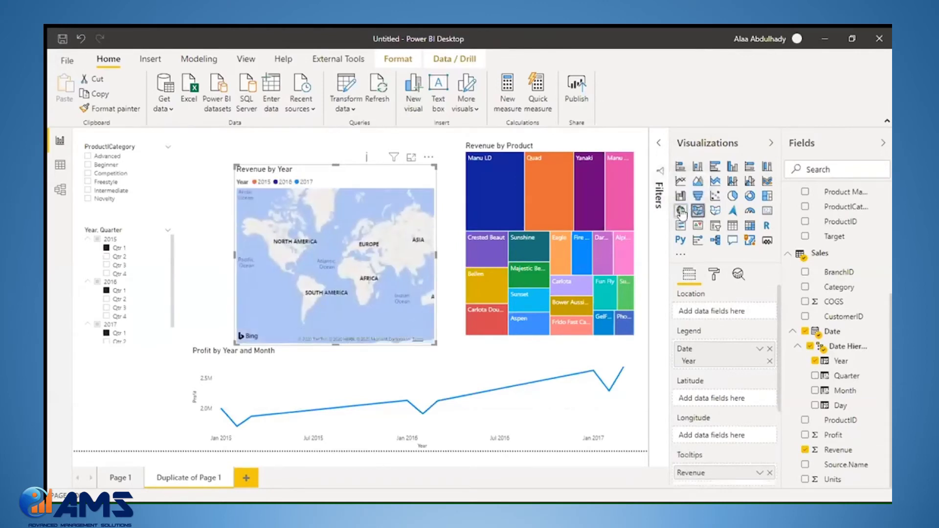
{"action": "left_click", "coordinate": [681, 212]}
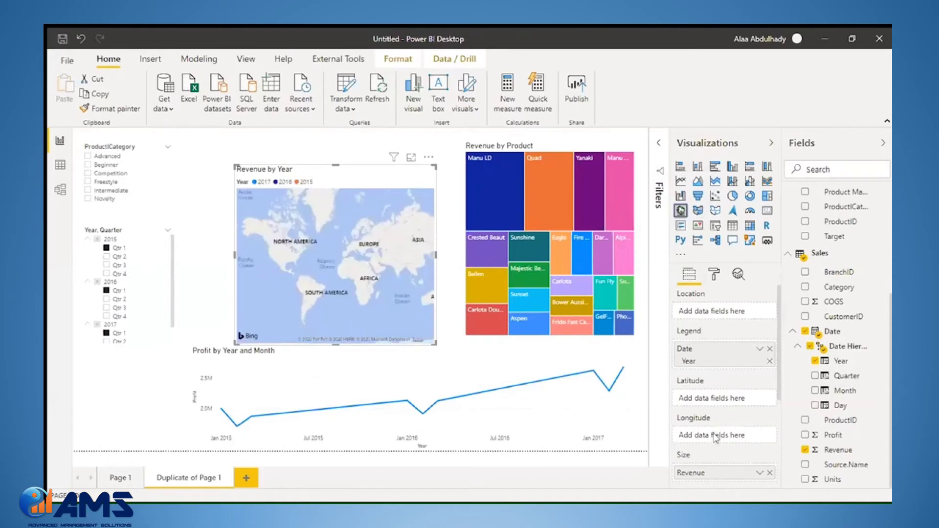
Set the State field of Branches as the map's location and enlarge the map
{"action": "scroll", "coordinate": [716, 437], "scroll_direction": "down", "scroll_amount": 3}
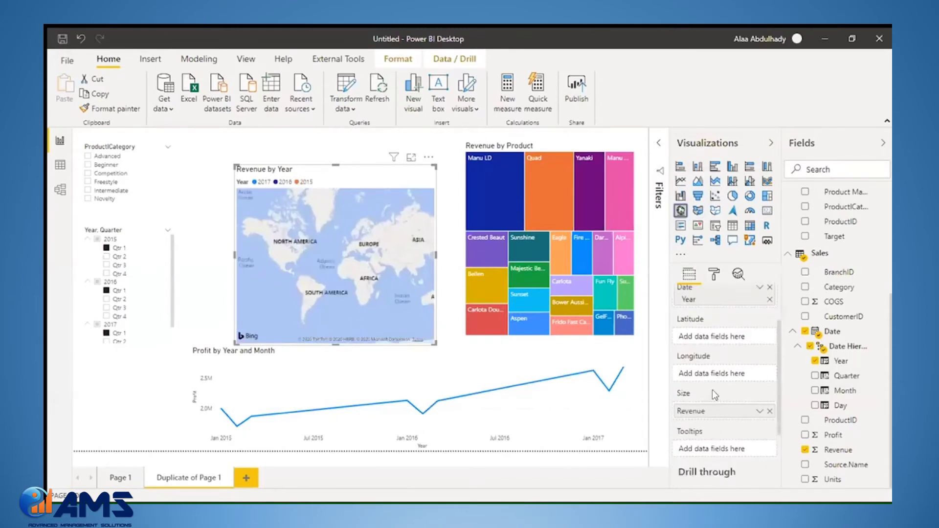
{"action": "scroll", "coordinate": [713, 390], "scroll_direction": "up", "scroll_amount": 3}
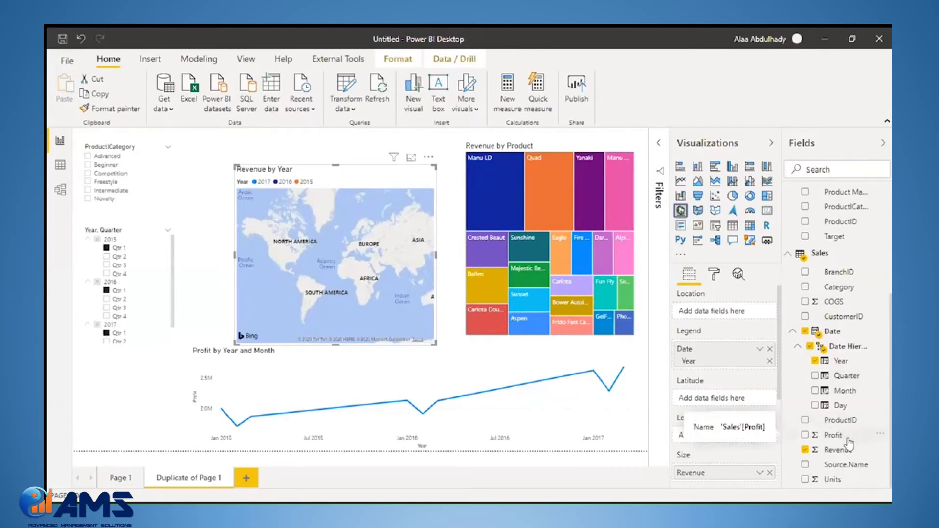
{"action": "scroll", "coordinate": [847, 323], "scroll_direction": "up", "scroll_amount": 3}
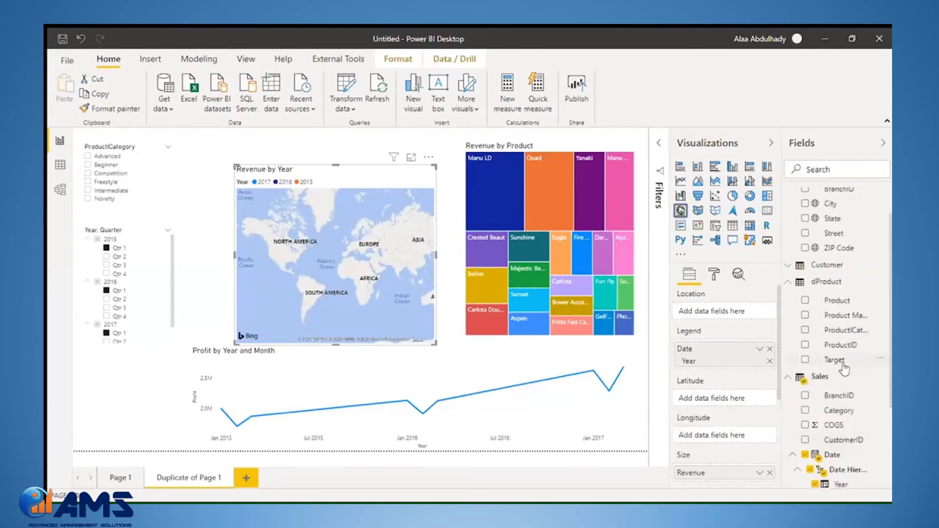
{"action": "scroll", "coordinate": [841, 362], "scroll_direction": "up", "scroll_amount": 2}
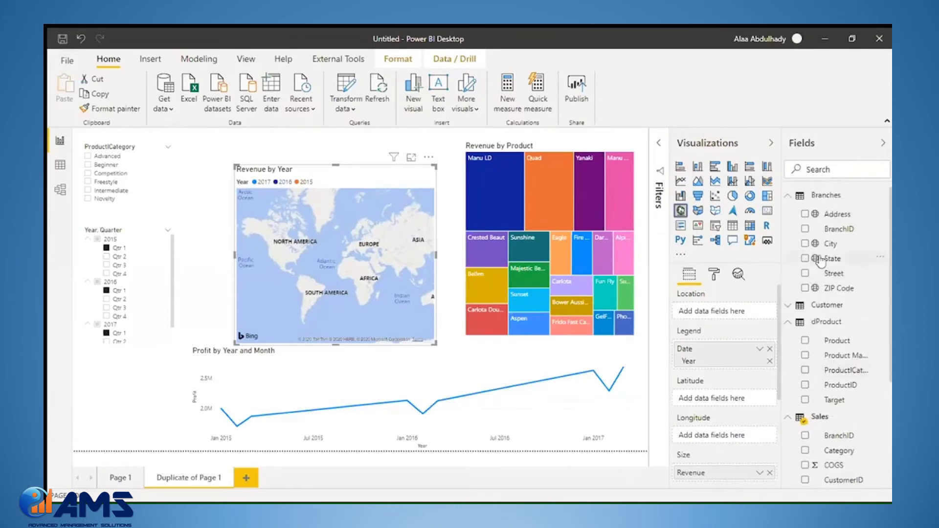
{"action": "left_click_drag", "start_coordinate": [821, 262], "coordinate": [713, 316]}
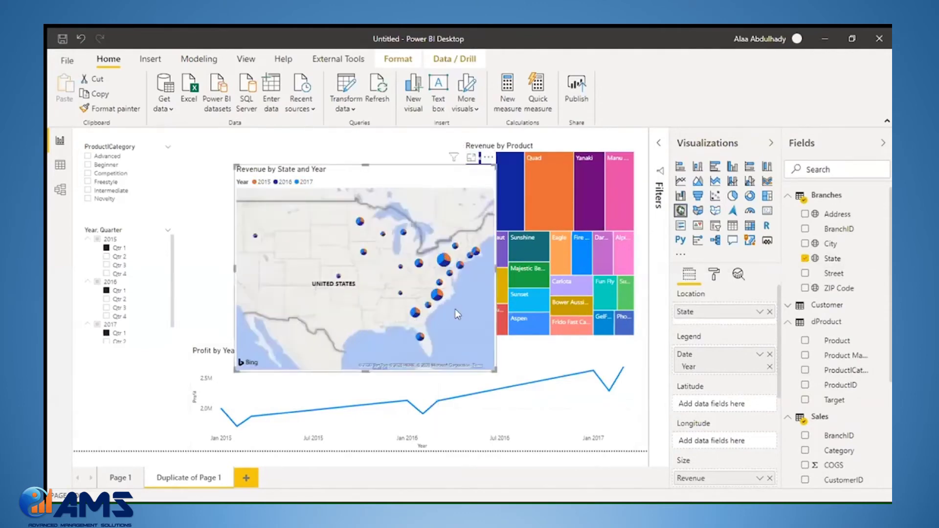
Zoom the map in on North Carolina to check its revenue details, and zoom back out to the southeastern states
{"action": "scroll", "coordinate": [455, 308], "scroll_direction": "up", "scroll_amount": 5}
{"action": "scroll", "coordinate": [432, 302], "scroll_direction": "up", "scroll_amount": 4}
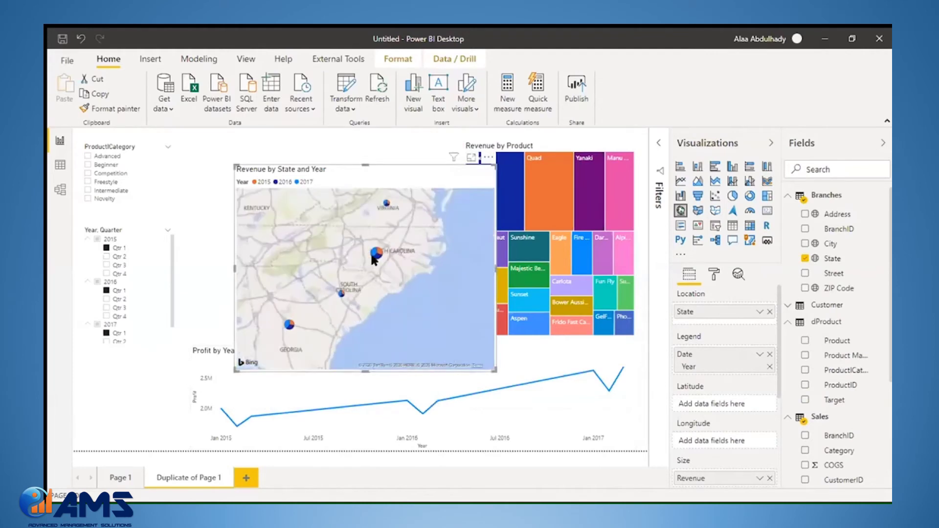
{"action": "mouse_move", "coordinate": [371, 259]}
{"action": "scroll", "coordinate": [377, 255], "scroll_direction": "up", "scroll_amount": 2}
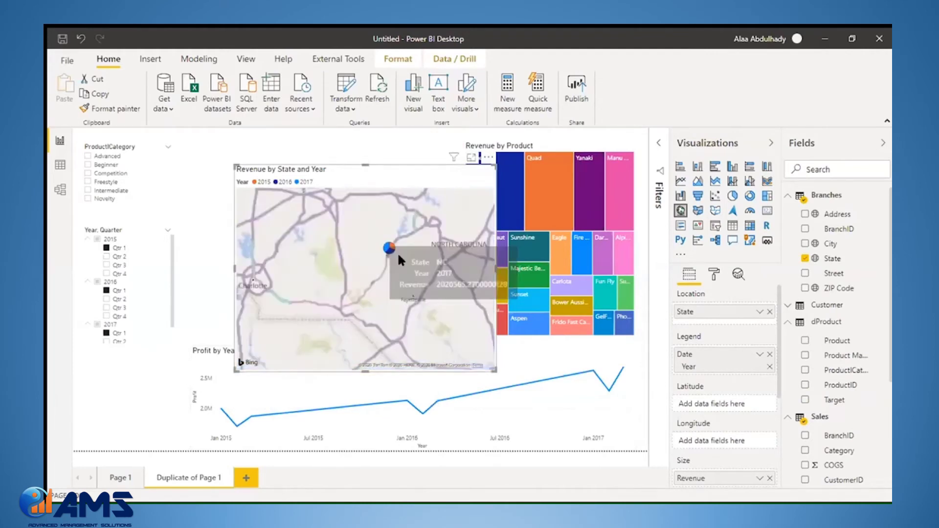
{"action": "scroll", "coordinate": [389, 251], "scroll_direction": "down", "scroll_amount": 4}
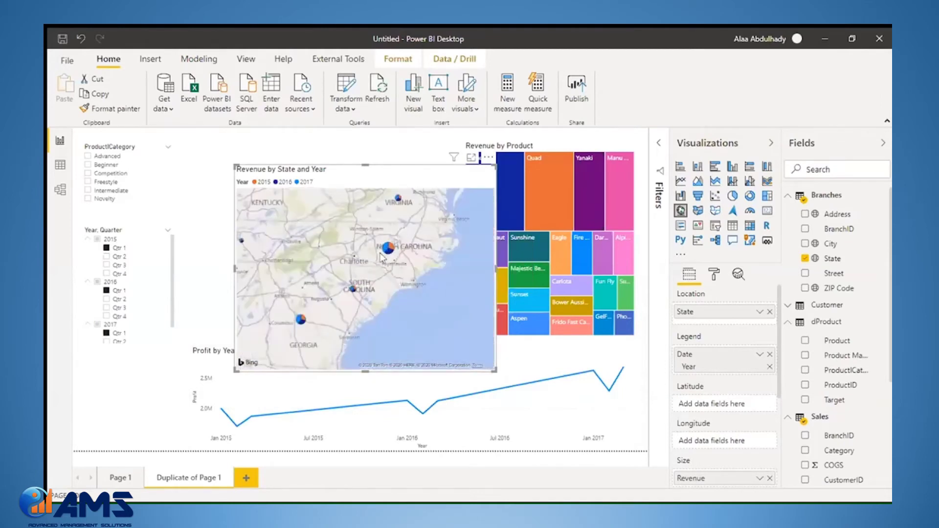
{"action": "scroll", "coordinate": [383, 257], "scroll_direction": "down", "scroll_amount": 2}
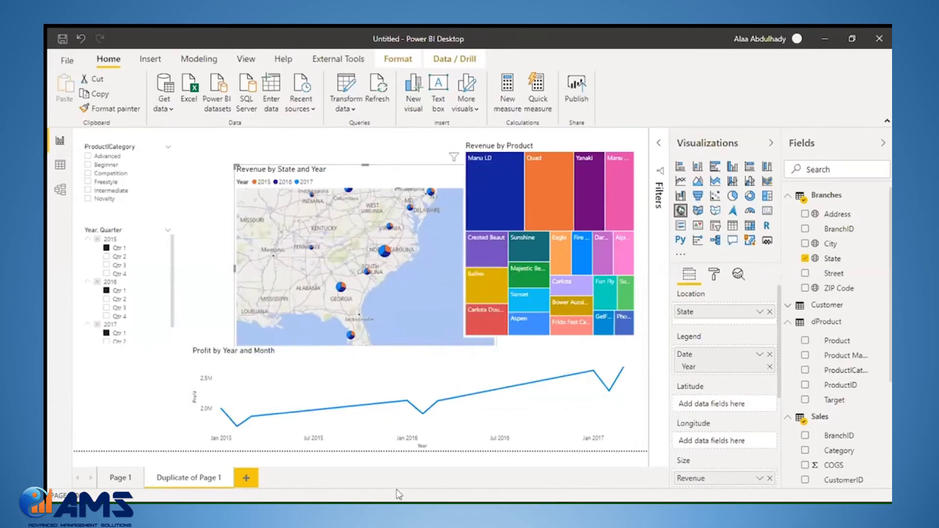
Switch to the Microsoft AppSource page in the browser and browse the available Power BI visuals
{"action": "key", "text": "alt+Tab"}
{"action": "key", "text": "alt+Tab"}
{"action": "key", "text": "alt+Tab"}
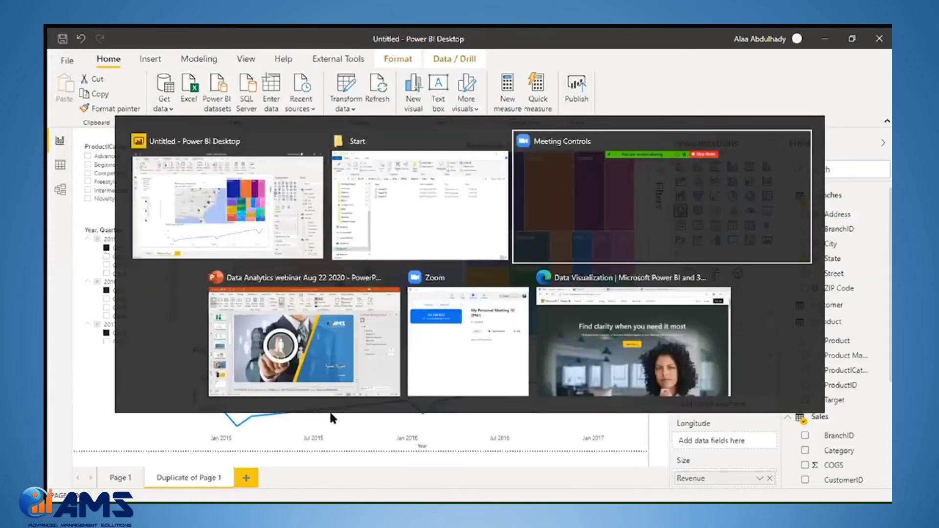
{"action": "key", "text": "alt+Tab"}
{"action": "key", "text": "alt+Tab"}
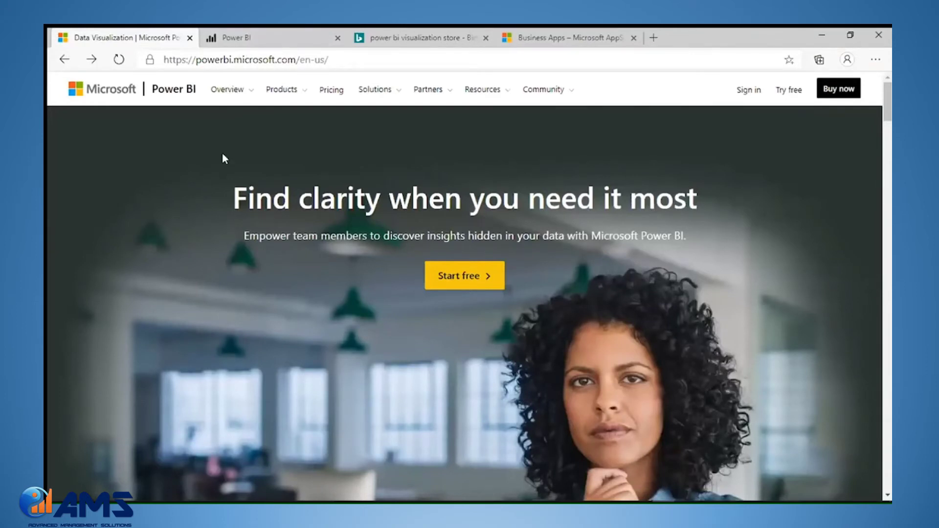
{"action": "key", "text": "ctrl+shift+Tab"}
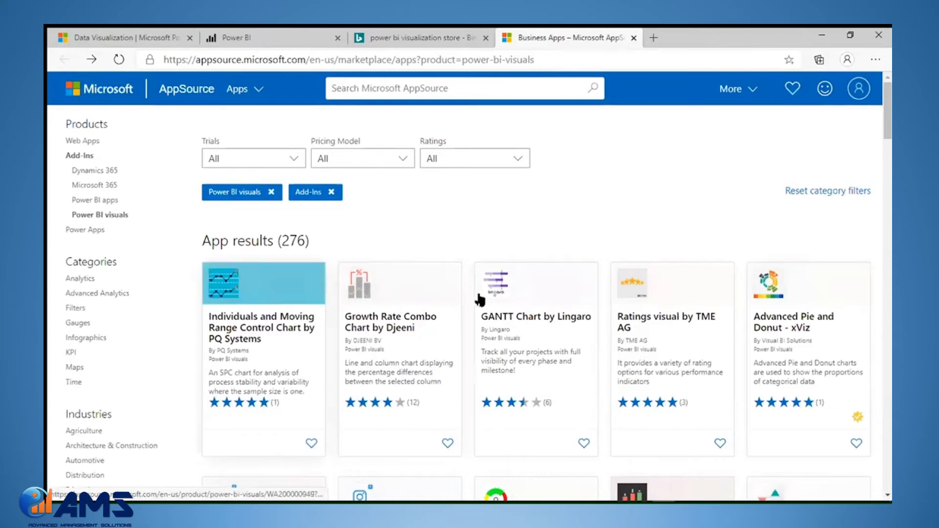
{"action": "scroll", "coordinate": [738, 214], "scroll_direction": "down", "scroll_amount": 3}
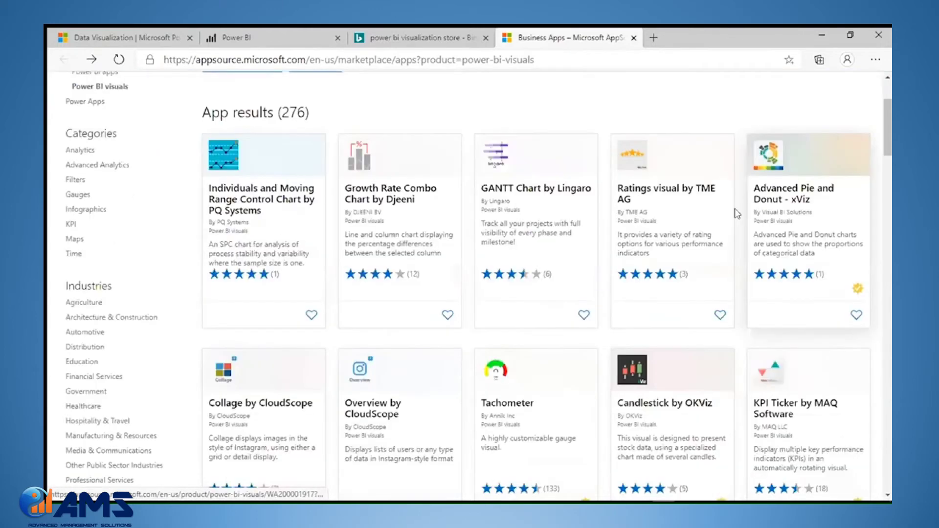
{"action": "scroll", "coordinate": [706, 294], "scroll_direction": "down", "scroll_amount": 4}
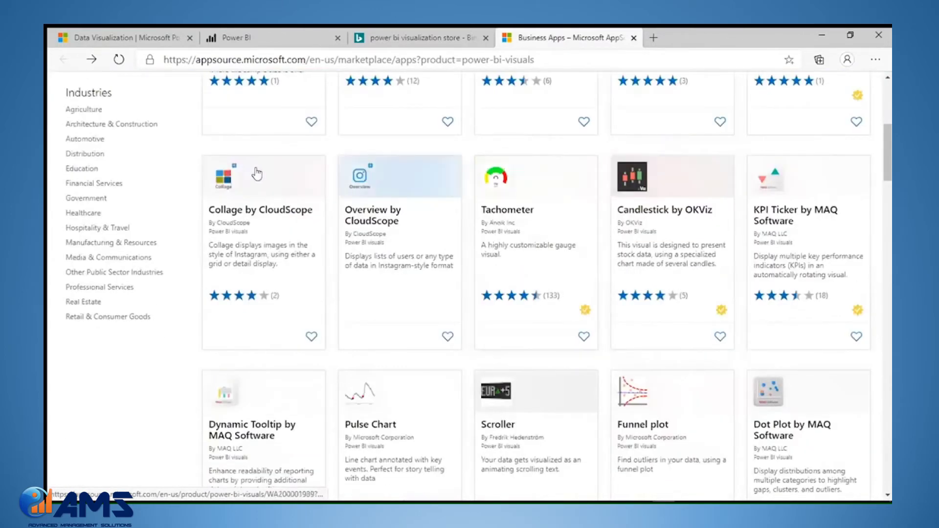
{"action": "scroll", "coordinate": [288, 220], "scroll_direction": "down", "scroll_amount": 4}
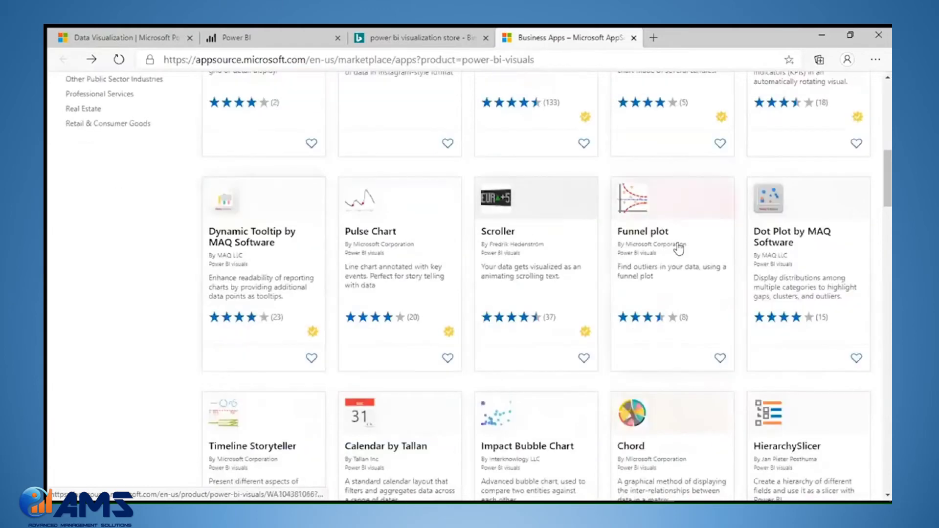
{"action": "scroll", "coordinate": [679, 249], "scroll_direction": "down", "scroll_amount": 4}
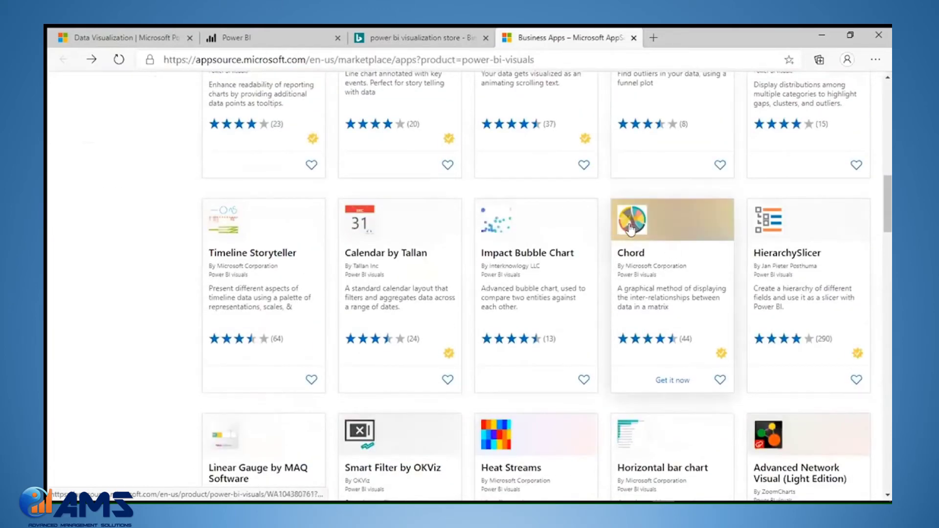
Open the Chord visual's details page, play its introduction video, skip ahead to the Chord diagram part, and close the video
{"action": "left_click", "coordinate": [630, 227]}
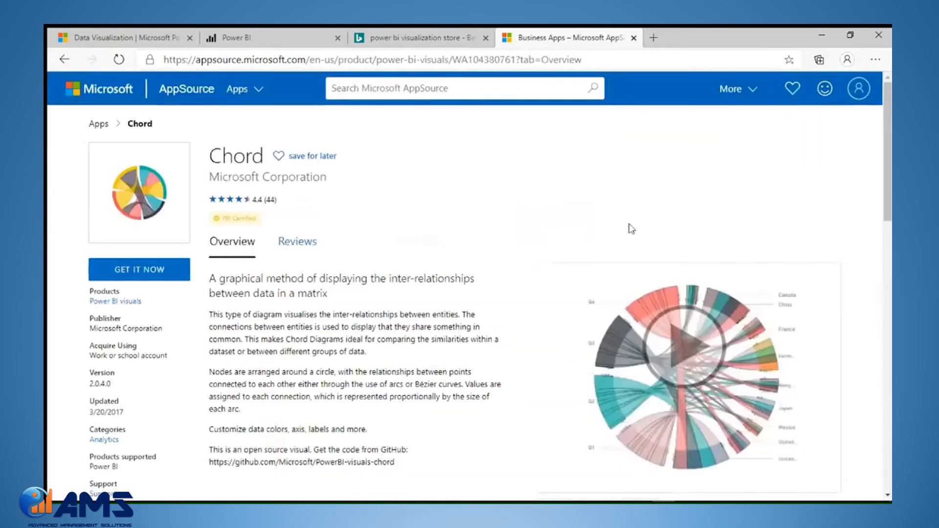
{"action": "scroll", "coordinate": [606, 265], "scroll_direction": "down", "scroll_amount": 3}
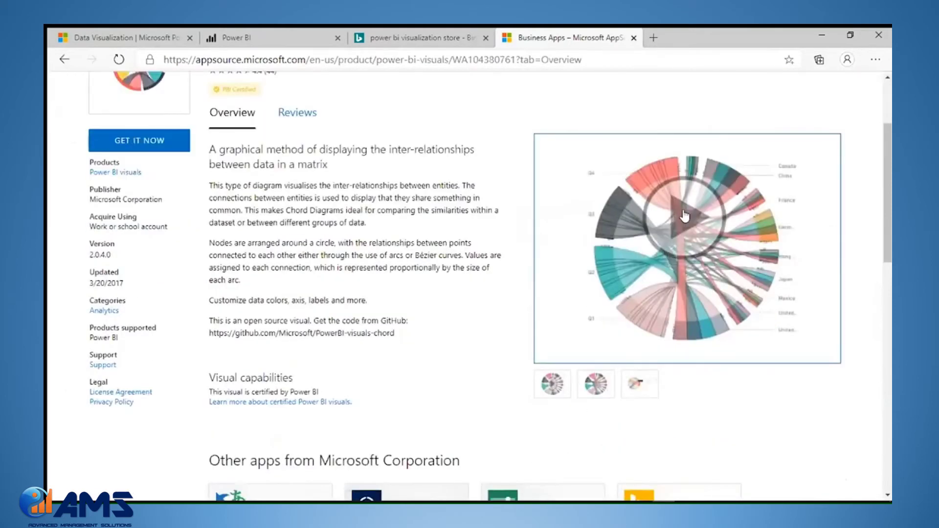
{"action": "left_click", "coordinate": [674, 260]}
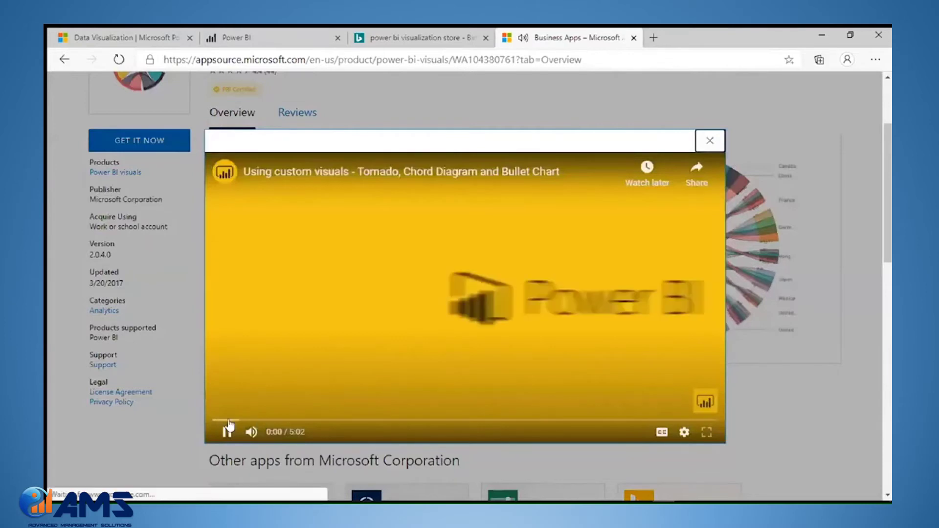
{"action": "left_click", "coordinate": [231, 420]}
{"action": "left_click", "coordinate": [283, 420]}
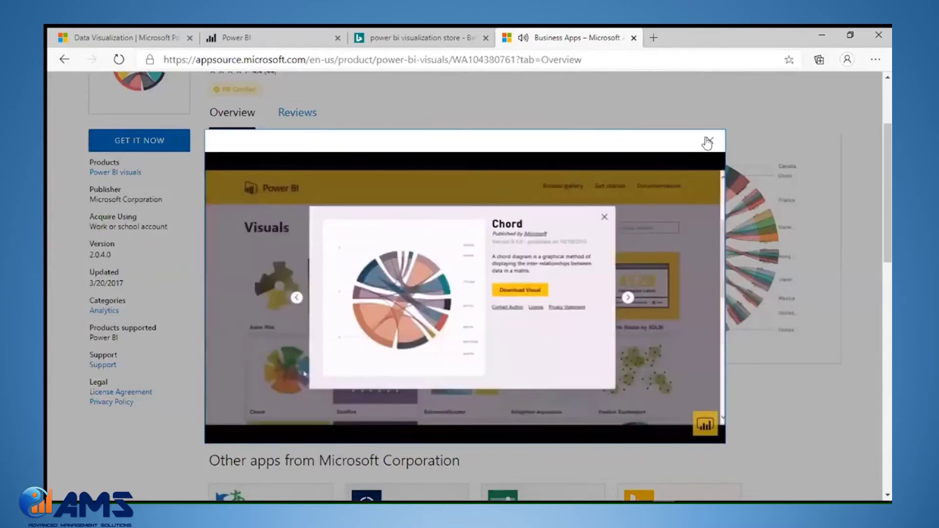
{"action": "left_click", "coordinate": [708, 141]}
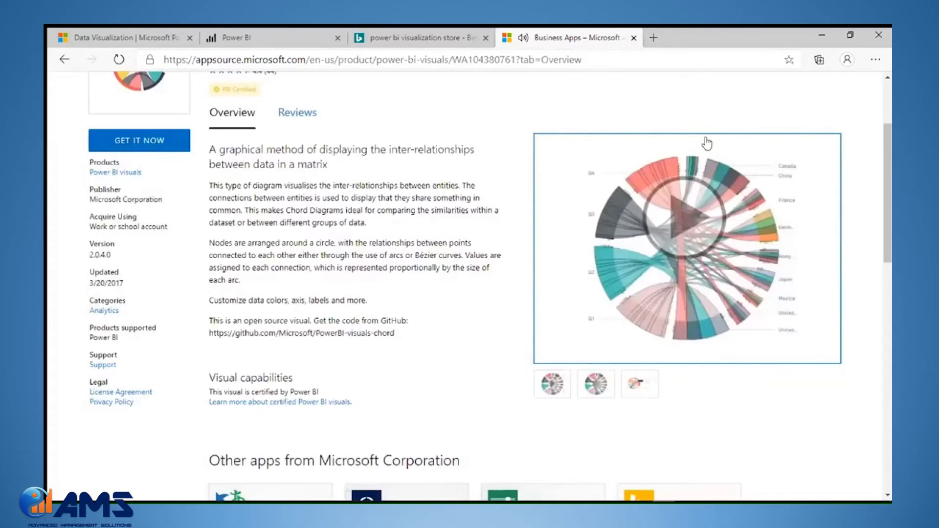
In File Explorer, copy Sales2018 and Sales2019 from the AddLater folder into the Start folder inside Sales
{"action": "key", "text": "alt+Tab"}
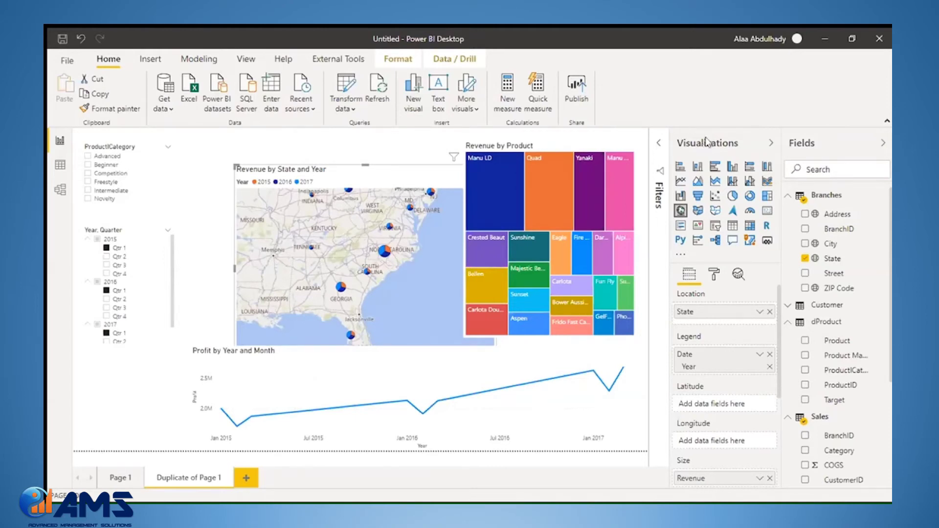
{"action": "key", "text": "alt+Tab"}
{"action": "key", "text": "alt+Tab"}
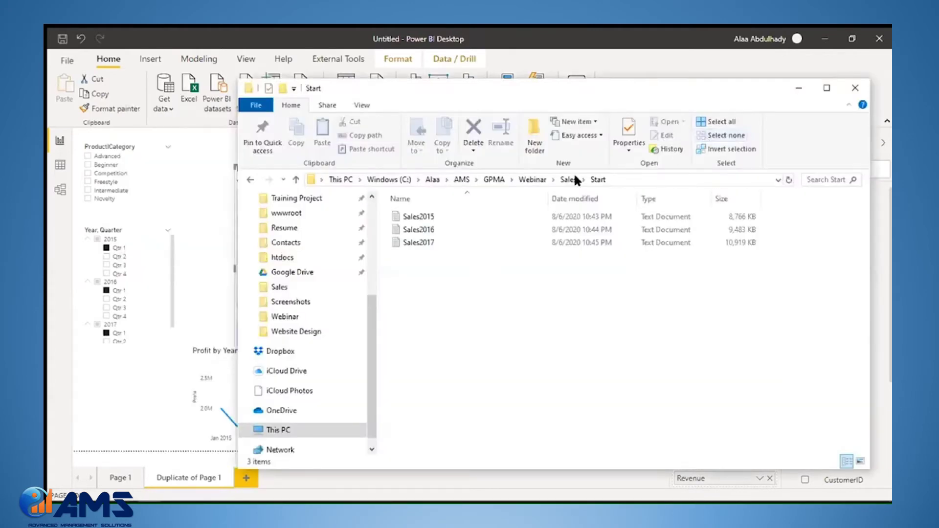
{"action": "left_click", "coordinate": [568, 179]}
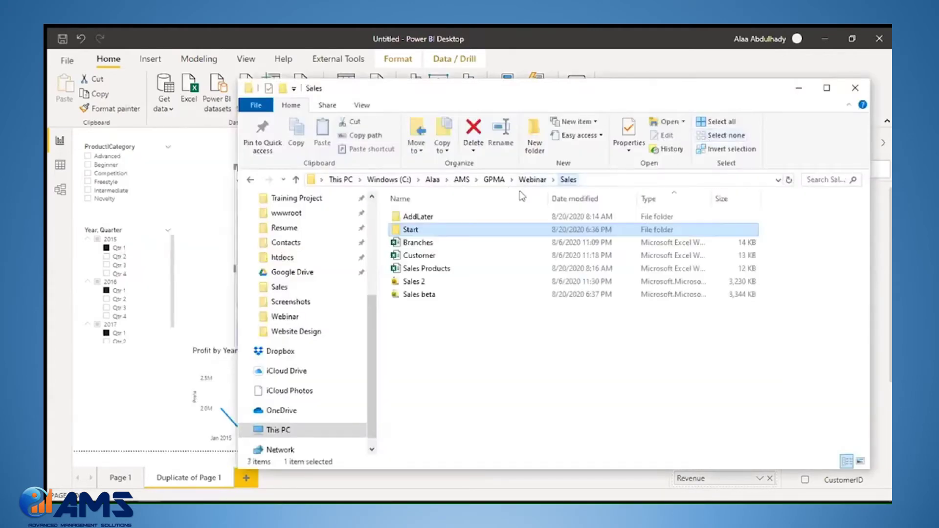
{"action": "double_click", "coordinate": [434, 216]}
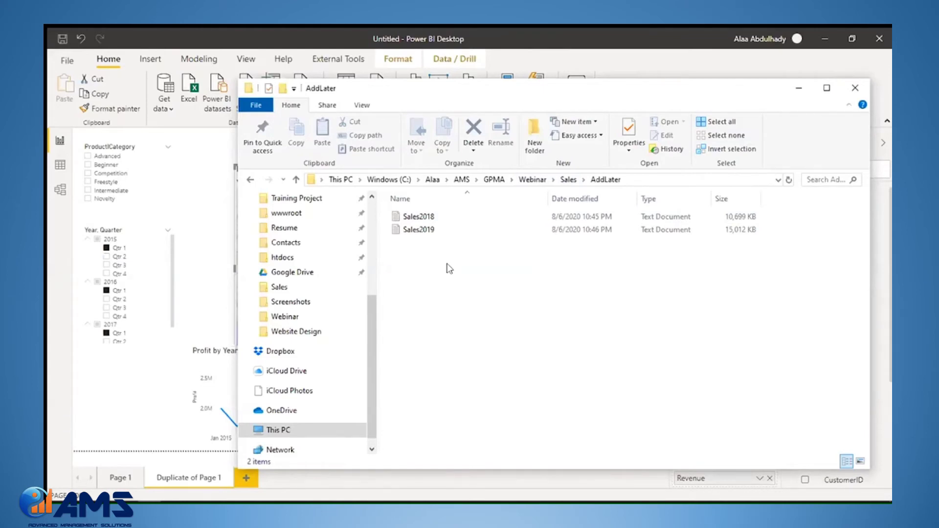
{"action": "left_click_drag", "start_coordinate": [461, 258], "coordinate": [429, 218]}
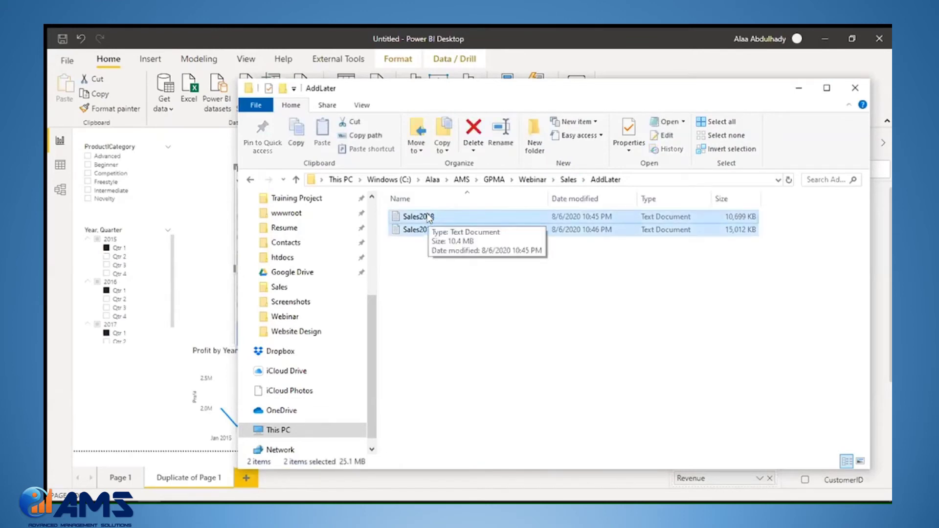
{"action": "left_click", "coordinate": [568, 180]}
{"action": "left_click", "coordinate": [437, 231]}
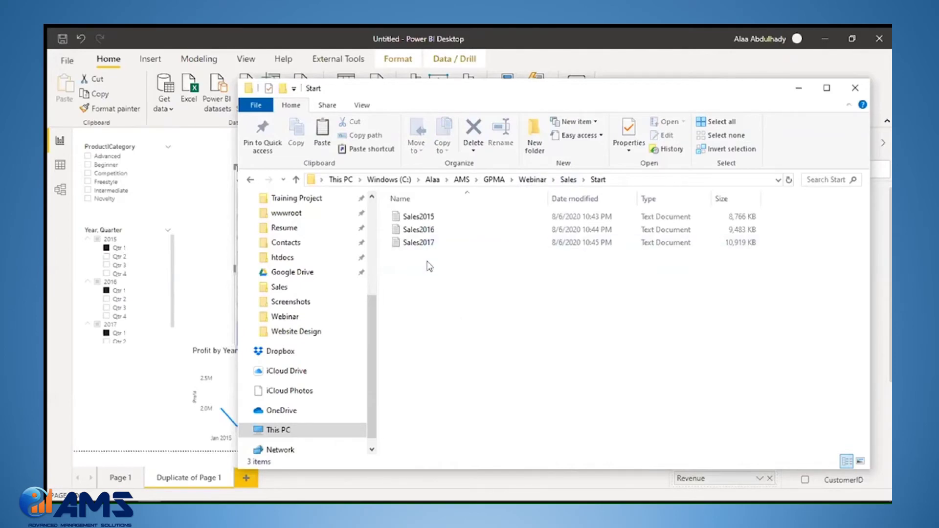
{"action": "key", "text": "ctrl+v"}
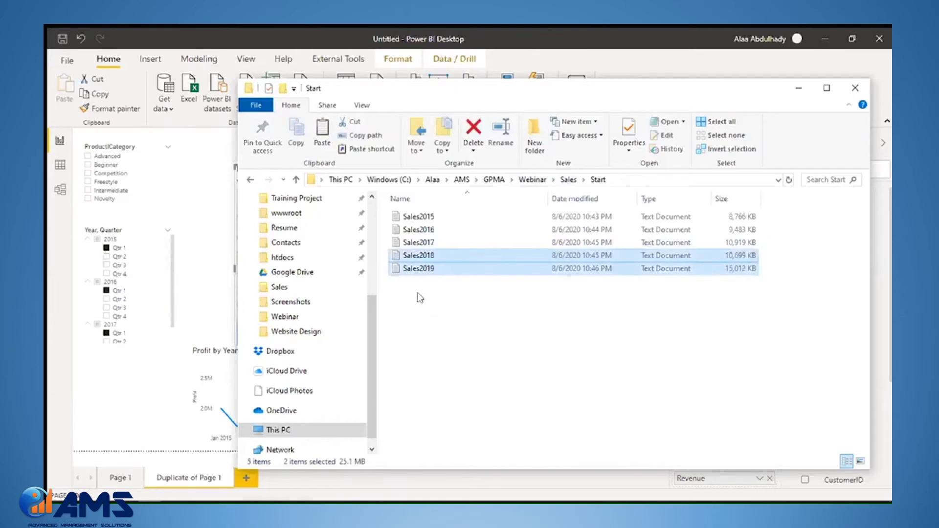
{"action": "left_click", "coordinate": [420, 297]}
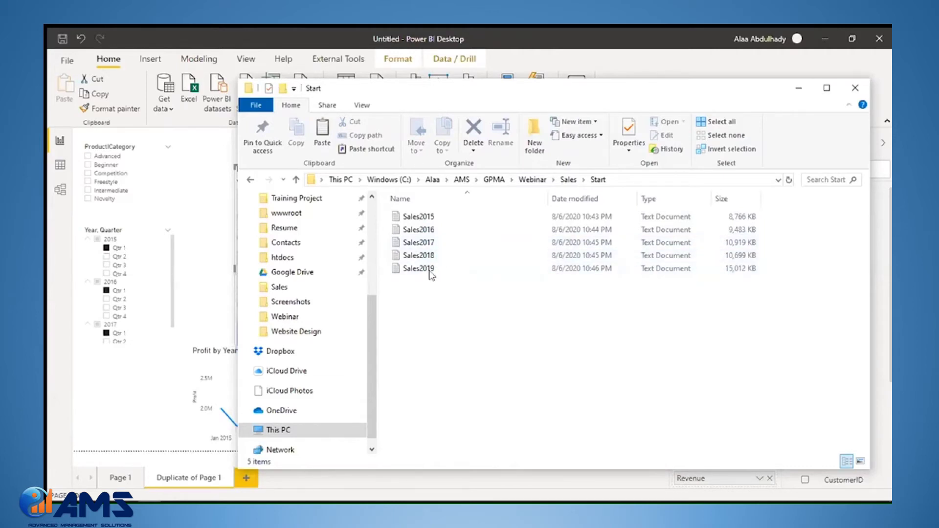
Return to Power BI Desktop and clear the Qtr 1 selections for 2015, 2016 and 2017 in Page 1's date slicer
{"action": "left_click", "coordinate": [286, 62]}
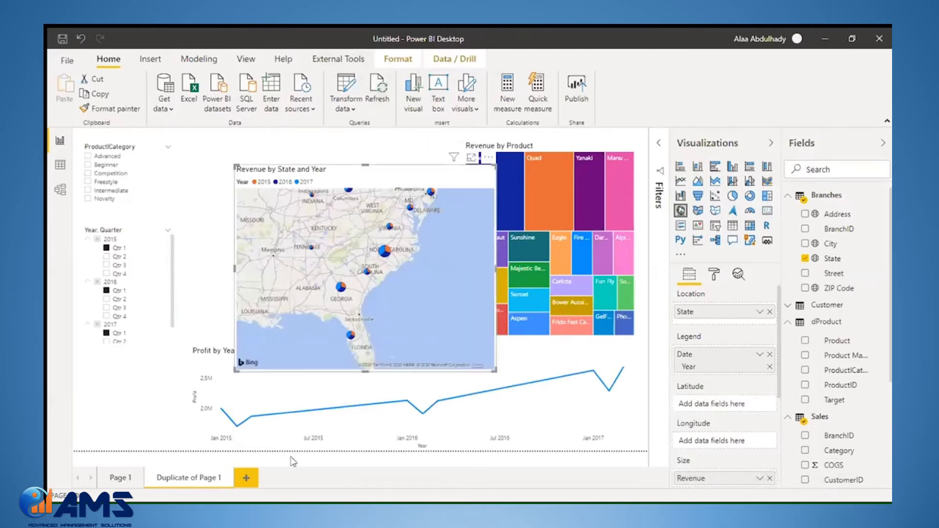
{"action": "left_click", "coordinate": [121, 478]}
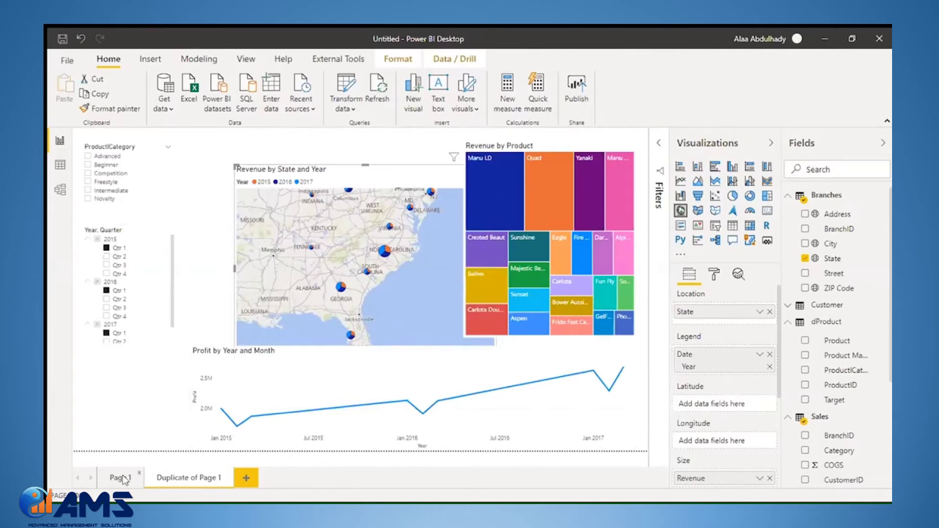
{"action": "left_click", "coordinate": [122, 477]}
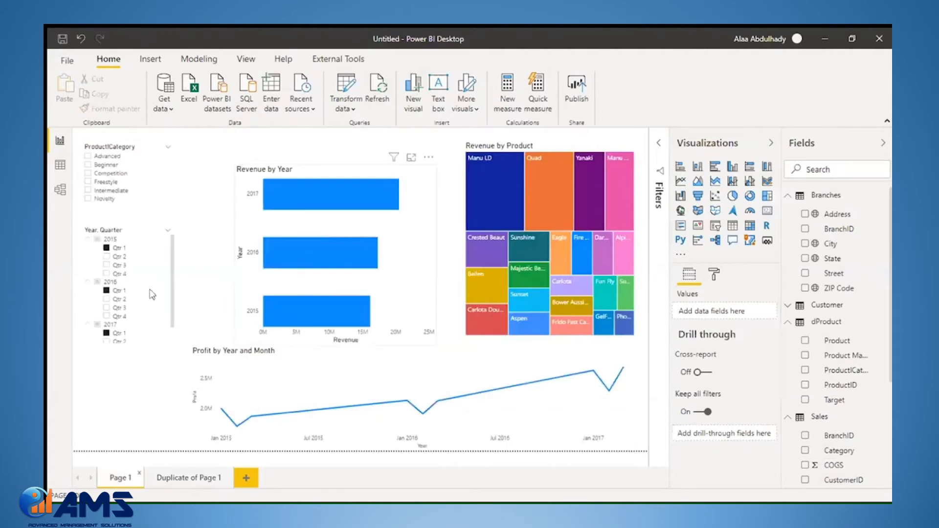
{"action": "left_click", "coordinate": [107, 290]}
{"action": "left_click", "coordinate": [106, 248]}
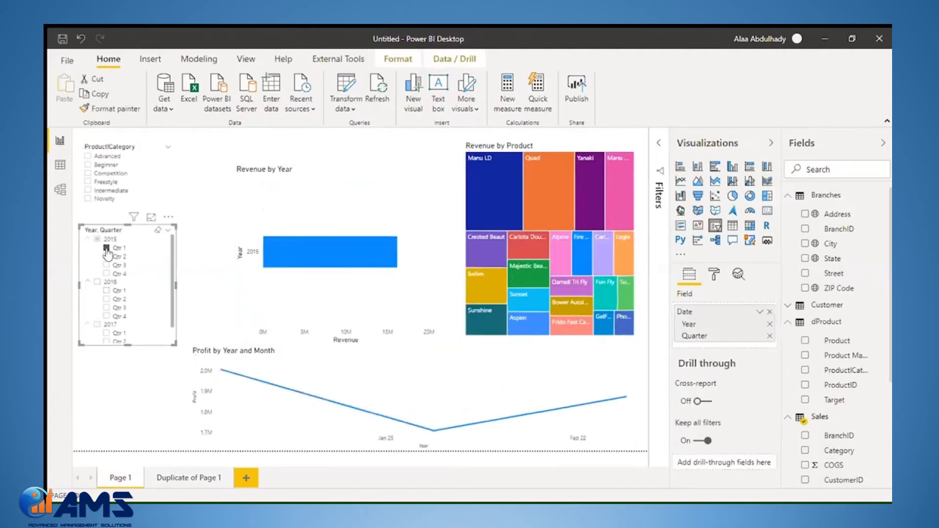
{"action": "left_click", "coordinate": [107, 248]}
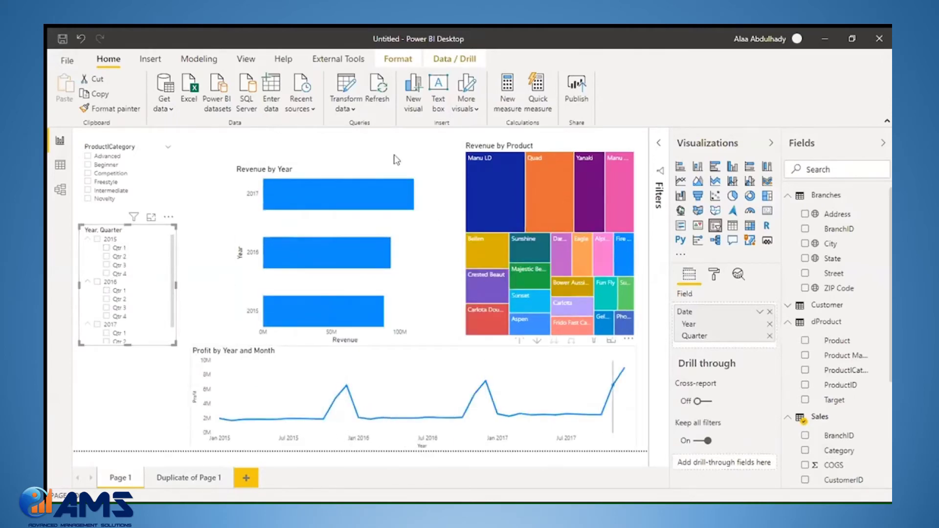
Refresh the report's data and review the visuals on Page 1 and Duplicate of Page 1
{"action": "left_click", "coordinate": [381, 85]}
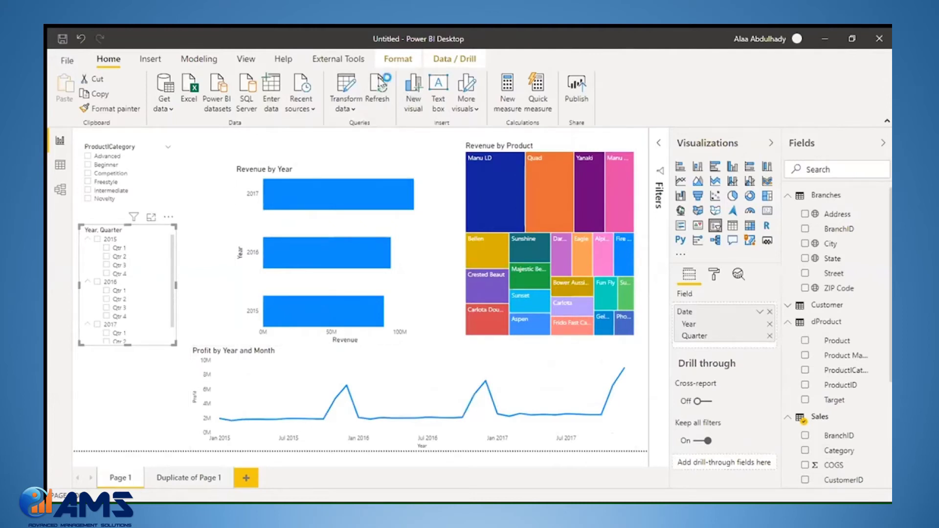
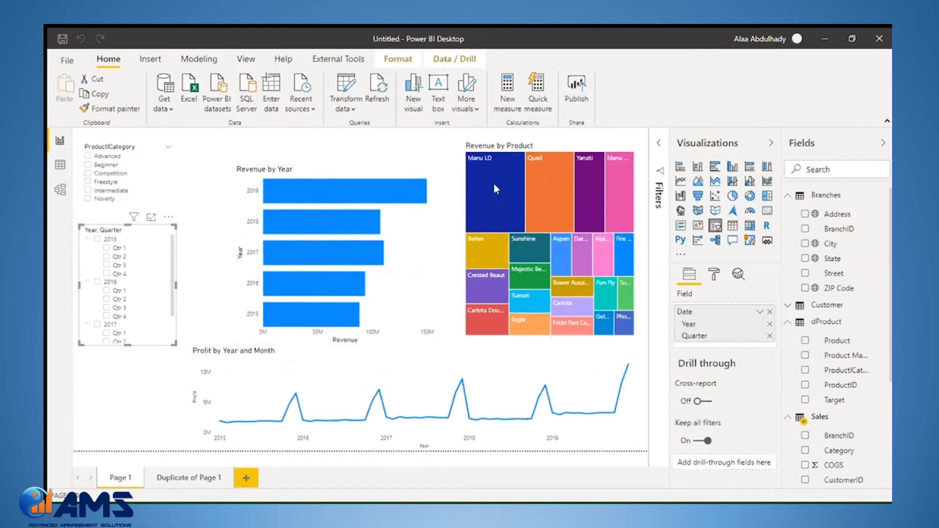
{"action": "mouse_move", "coordinate": [495, 188]}
{"action": "left_click", "coordinate": [164, 477]}
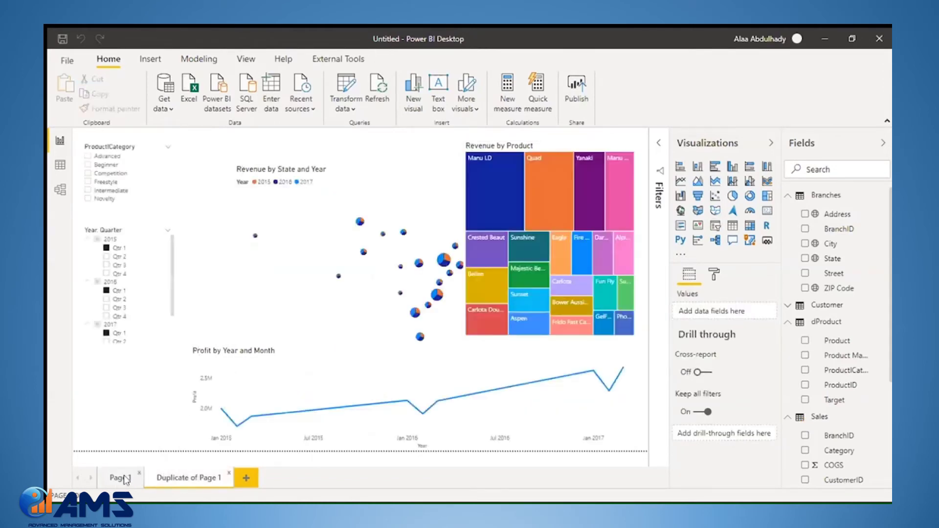
{"action": "left_click", "coordinate": [126, 482]}
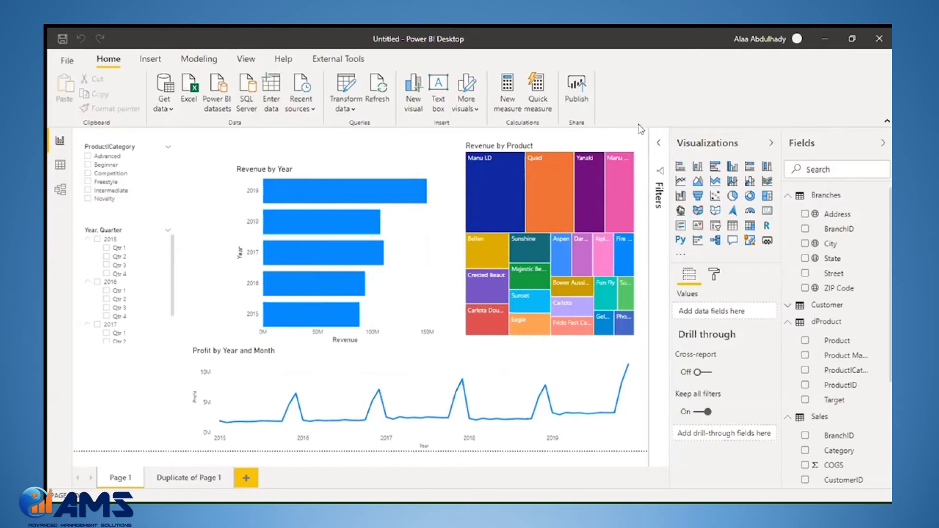
{"action": "mouse_move", "coordinate": [569, 188]}
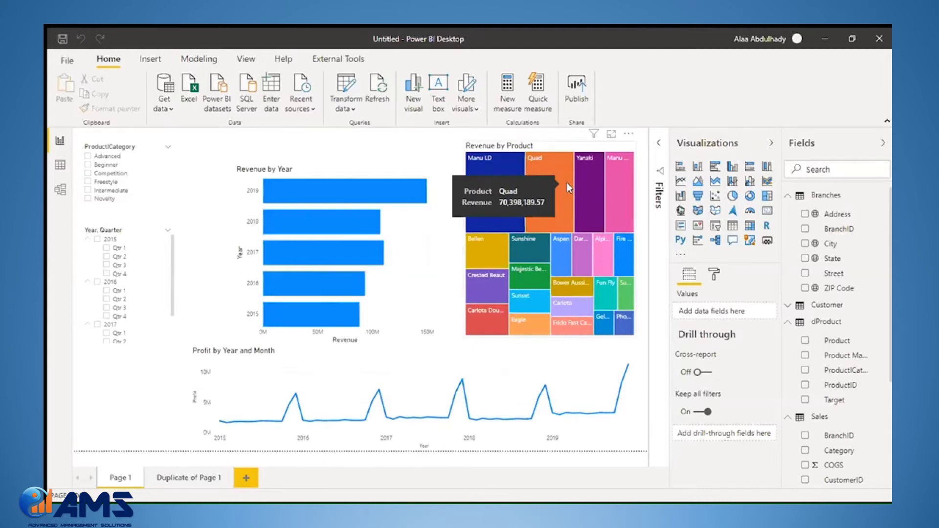
Add a forecast to the Profit by Year and Month line chart
{"action": "left_click", "coordinate": [586, 418]}
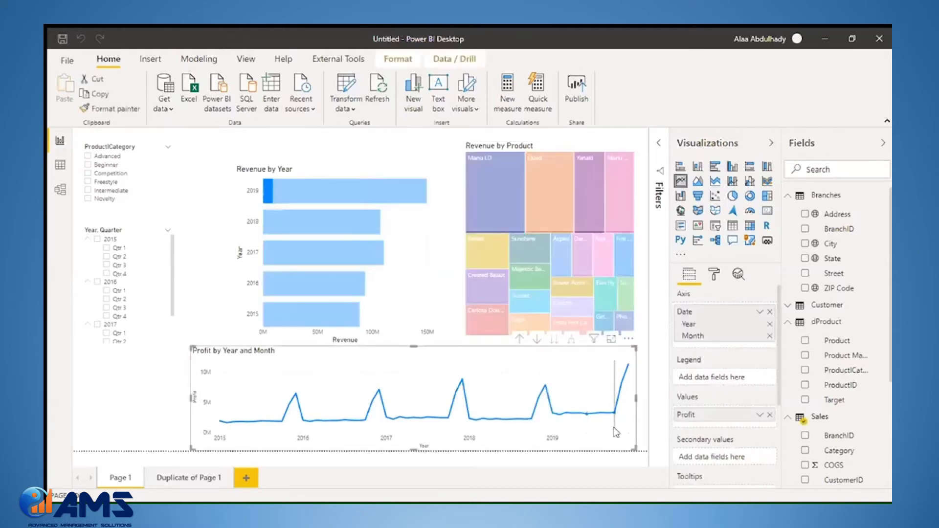
{"action": "left_click", "coordinate": [615, 432]}
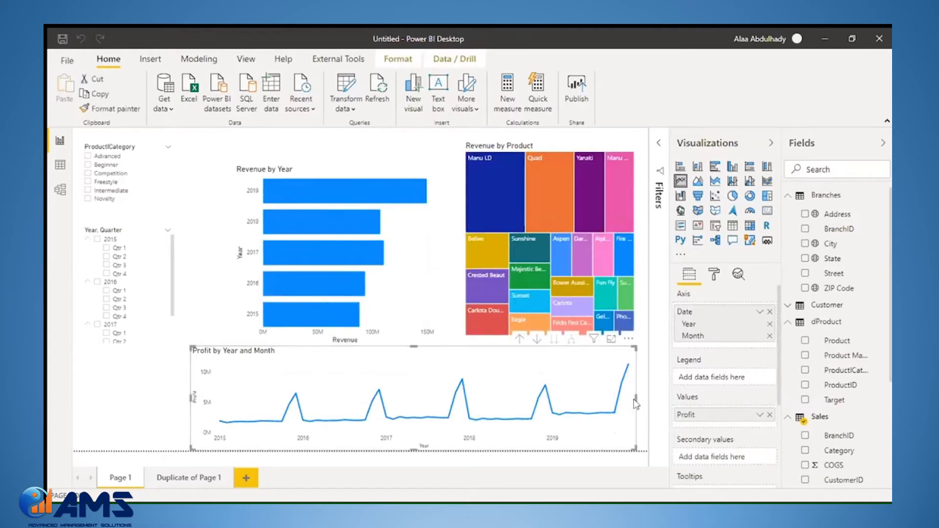
{"action": "left_click", "coordinate": [739, 275]}
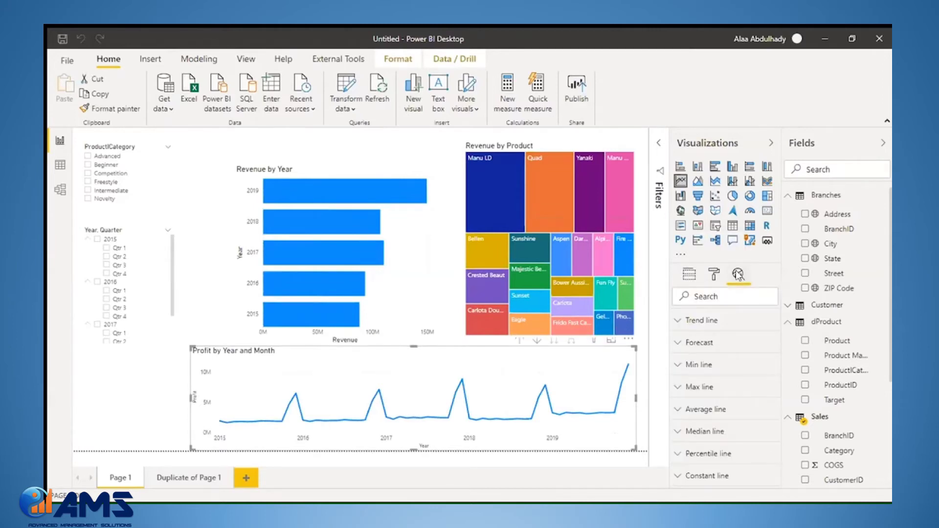
{"action": "left_click", "coordinate": [701, 343]}
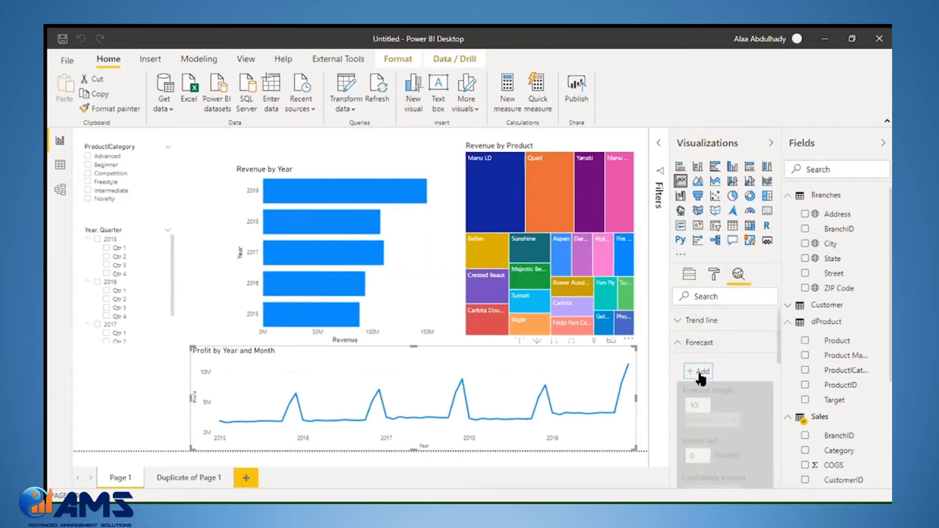
{"action": "left_click", "coordinate": [702, 373]}
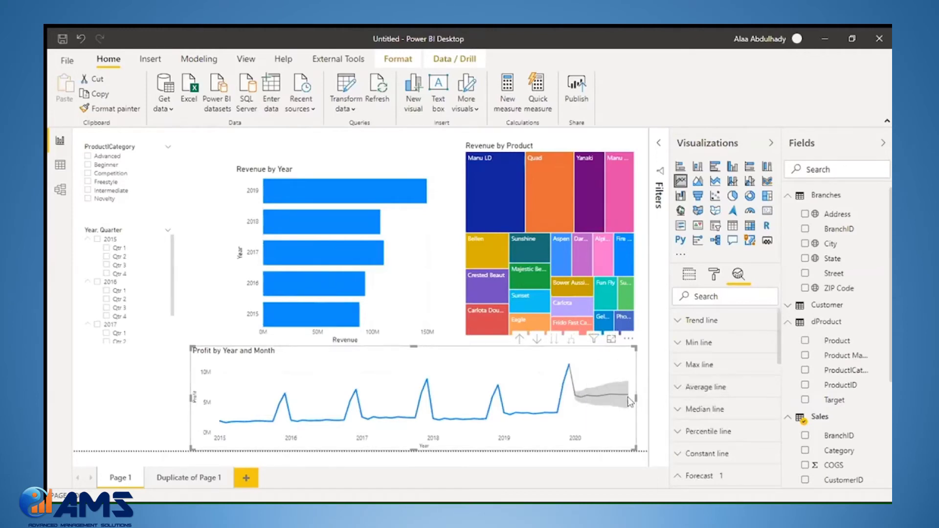
Set the Profit by Year and Month forecast length to 12 months
{"action": "mouse_move", "coordinate": [627, 402]}
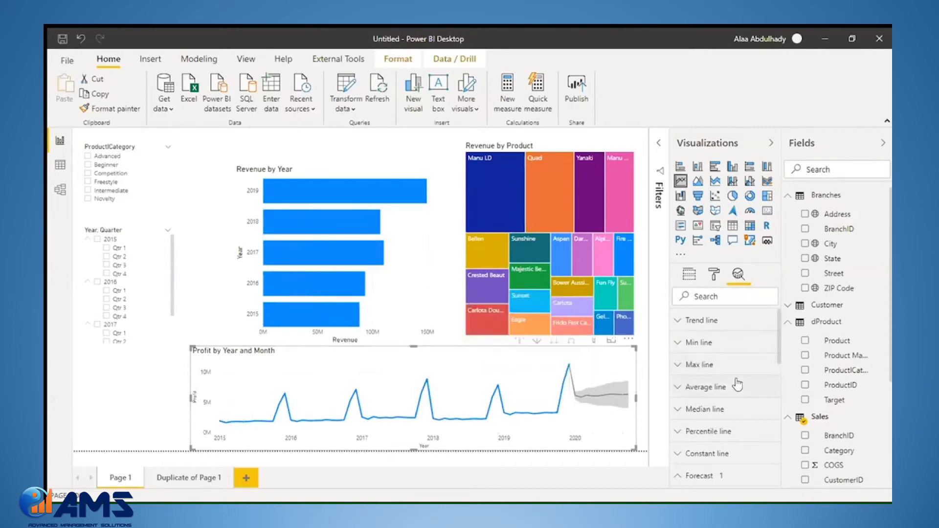
{"action": "scroll", "coordinate": [735, 382], "scroll_direction": "down", "scroll_amount": 3}
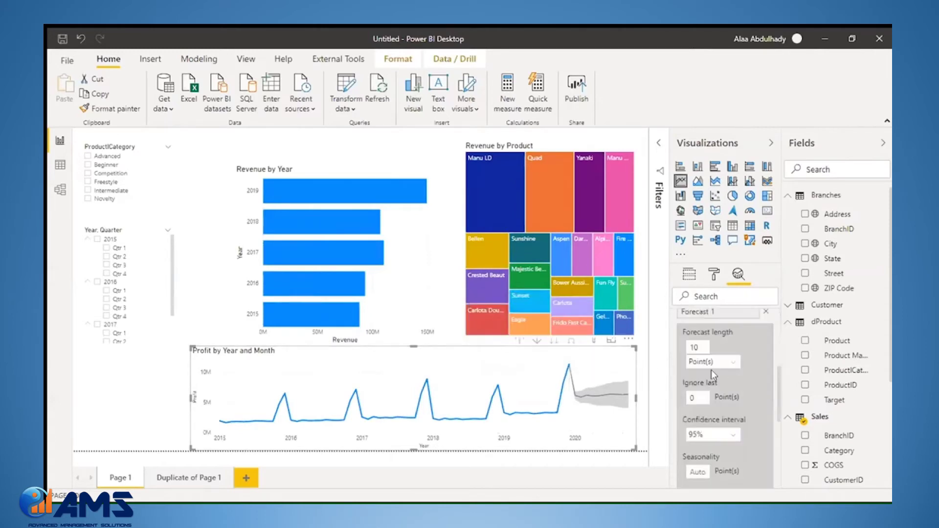
{"action": "left_click", "coordinate": [695, 344]}
{"action": "type", "text": "12"}
{"action": "left_click", "coordinate": [723, 362]}
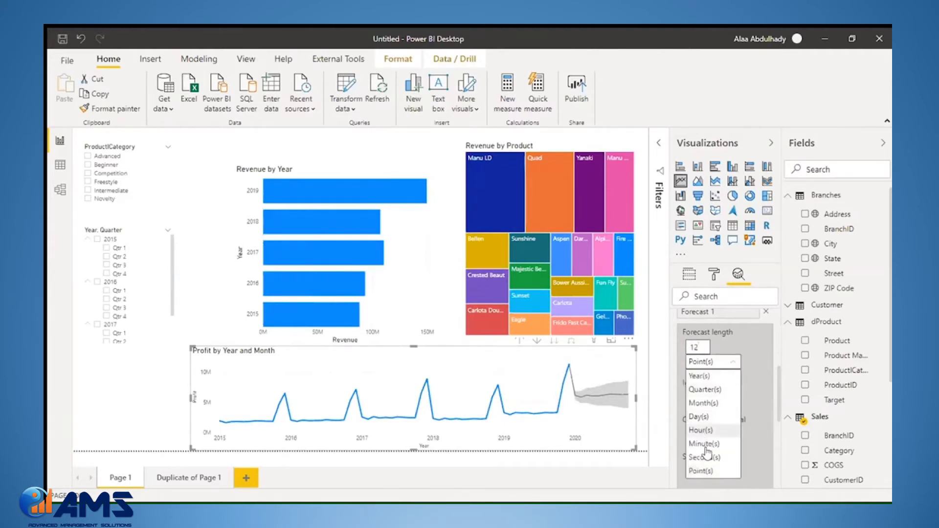
{"action": "left_click", "coordinate": [705, 403]}
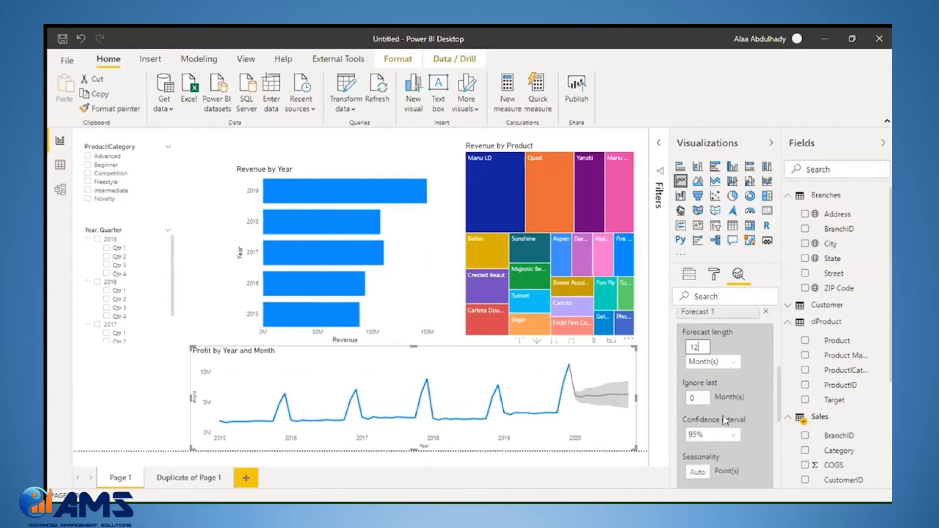
Set the forecast's seasonality to 12 points, apply the forecast settings, and inspect the predicted 2020 values on the line chart
{"action": "scroll", "coordinate": [723, 416], "scroll_direction": "down", "scroll_amount": 2}
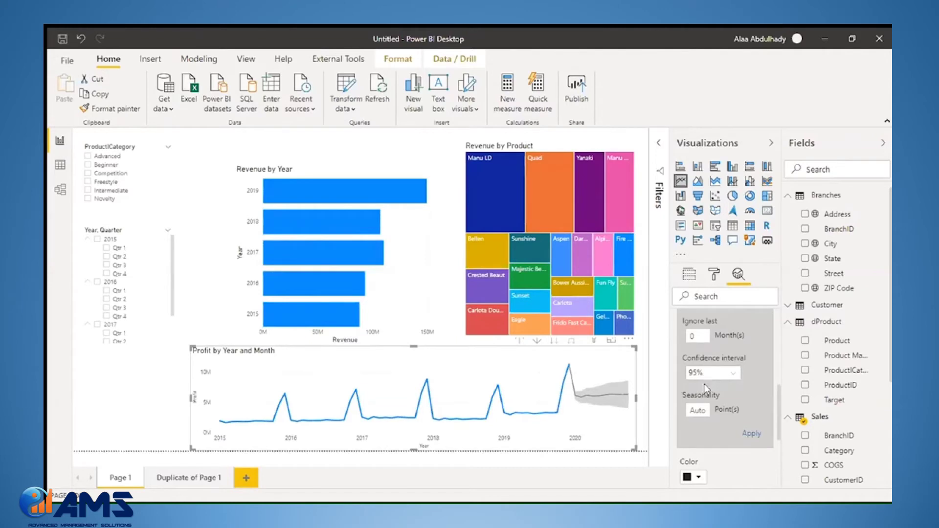
{"action": "scroll", "coordinate": [704, 398], "scroll_direction": "down", "scroll_amount": 1}
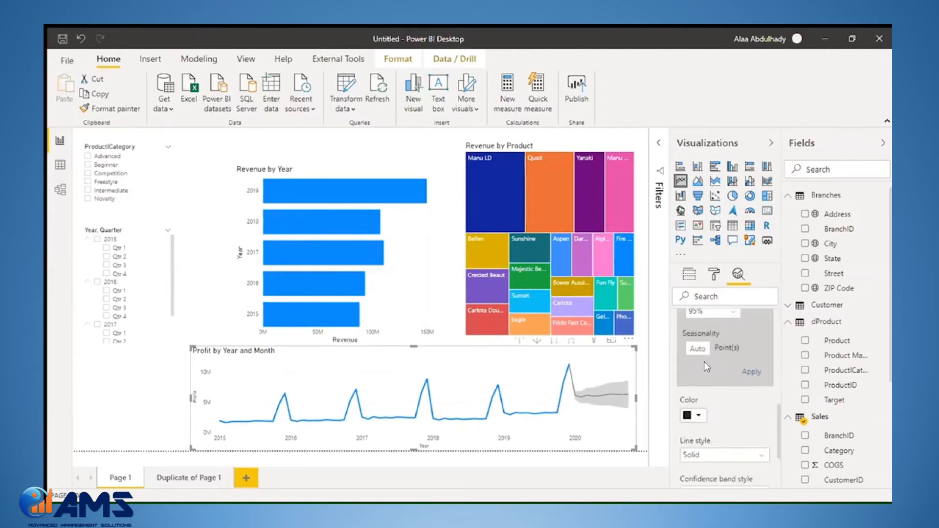
{"action": "left_click", "coordinate": [698, 347]}
{"action": "type", "text": "12"}
{"action": "left_click", "coordinate": [745, 372]}
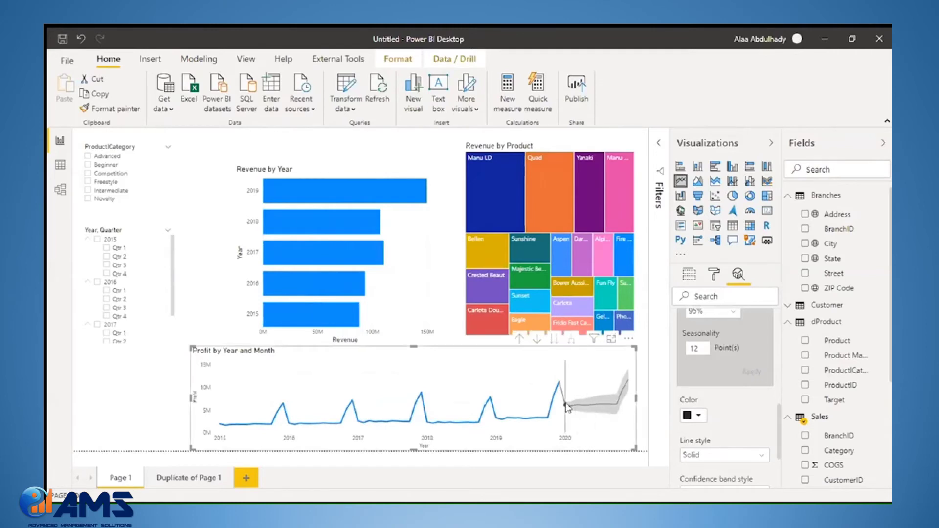
{"action": "mouse_move", "coordinate": [567, 407]}
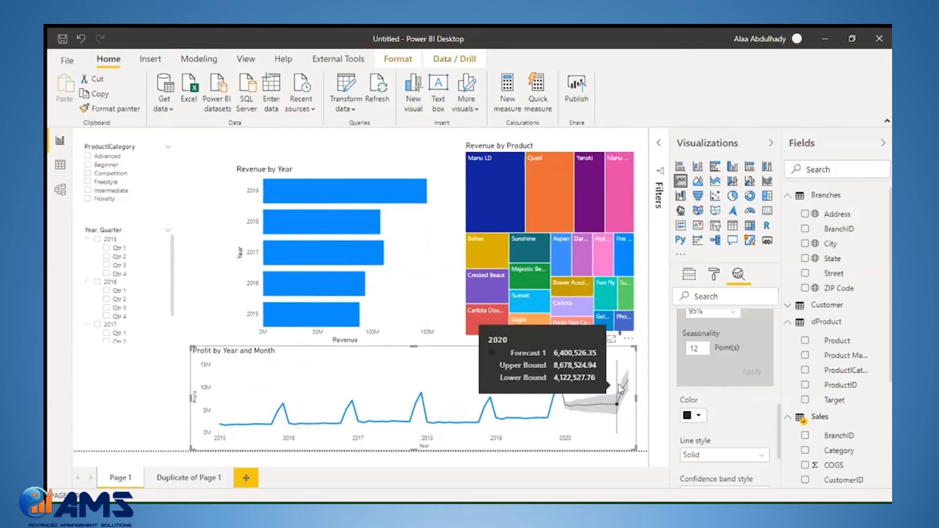
Add a new report page and insert an empty matrix visual on it
{"action": "left_click", "coordinate": [248, 478]}
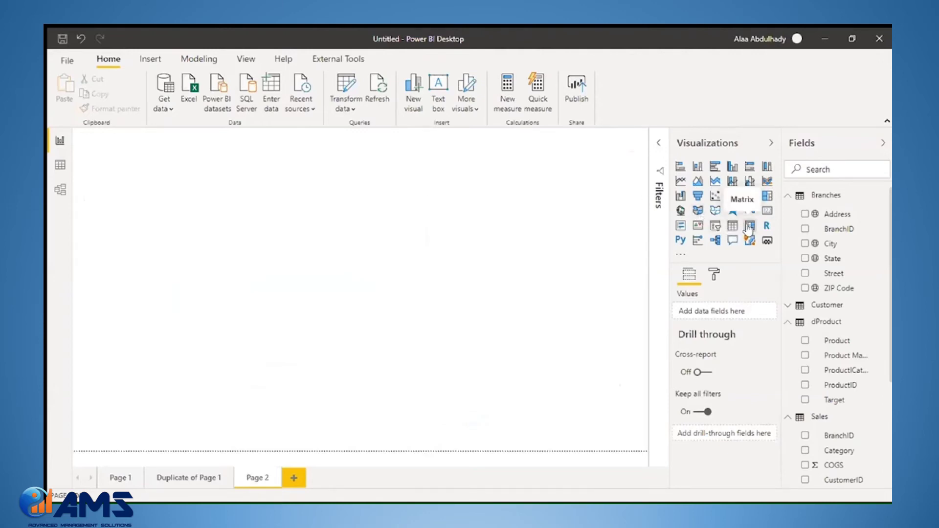
{"action": "left_click", "coordinate": [733, 227]}
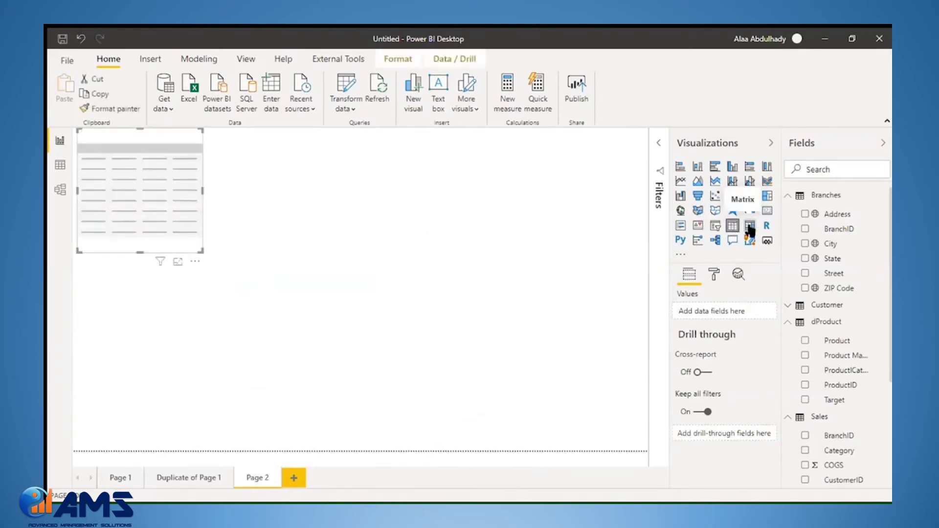
{"action": "left_click", "coordinate": [750, 227]}
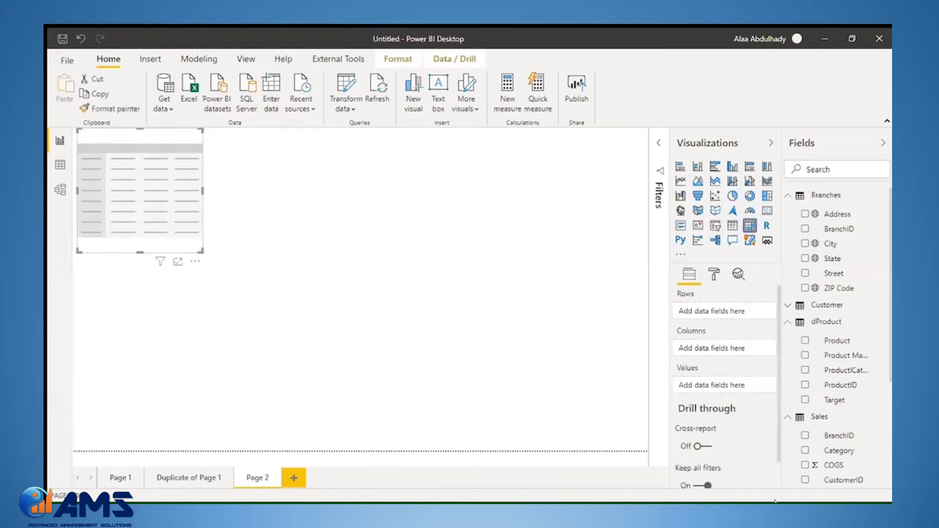
Add Year and Quarter from the Sales date hierarchy to the matrix rows
{"action": "scroll", "coordinate": [829, 405], "scroll_direction": "down", "scroll_amount": 4}
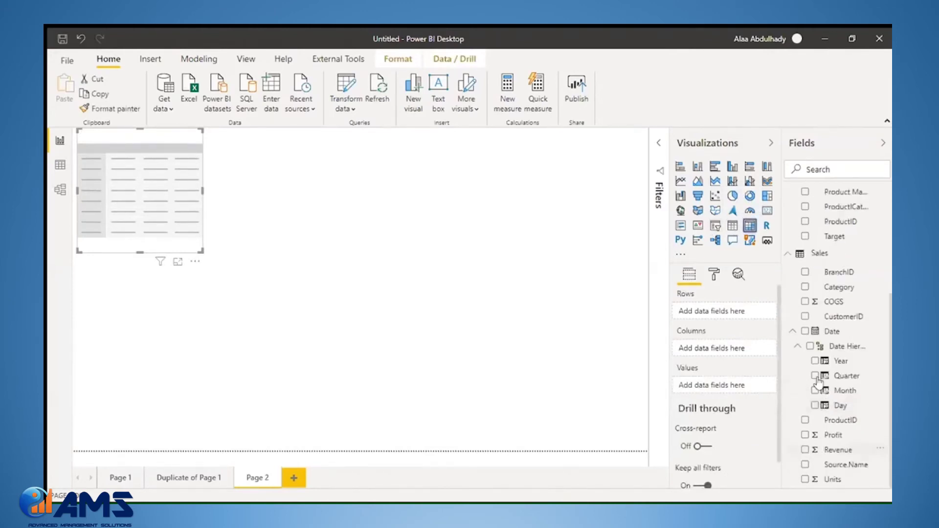
{"action": "scroll", "coordinate": [821, 369], "scroll_direction": "up", "scroll_amount": 1}
{"action": "scroll", "coordinate": [821, 369], "scroll_direction": "up", "scroll_amount": 2}
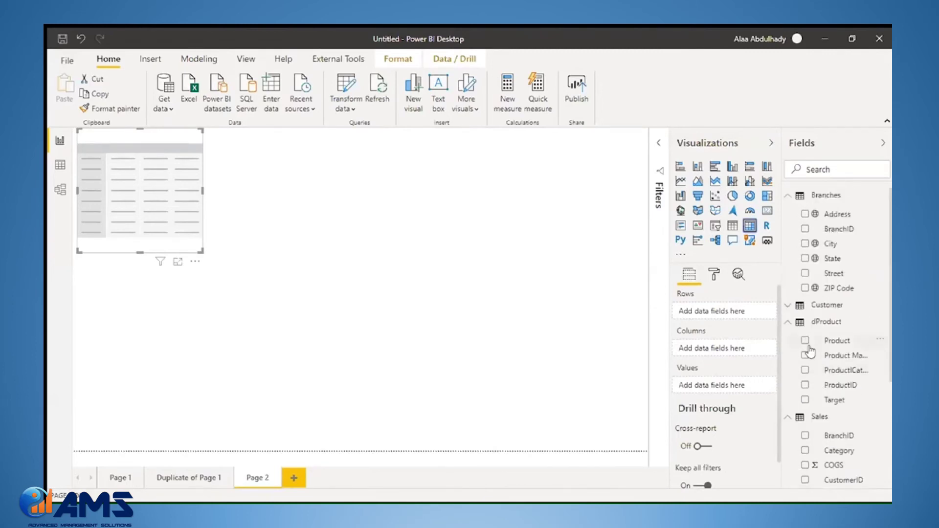
{"action": "scroll", "coordinate": [809, 313], "scroll_direction": "down", "scroll_amount": 2}
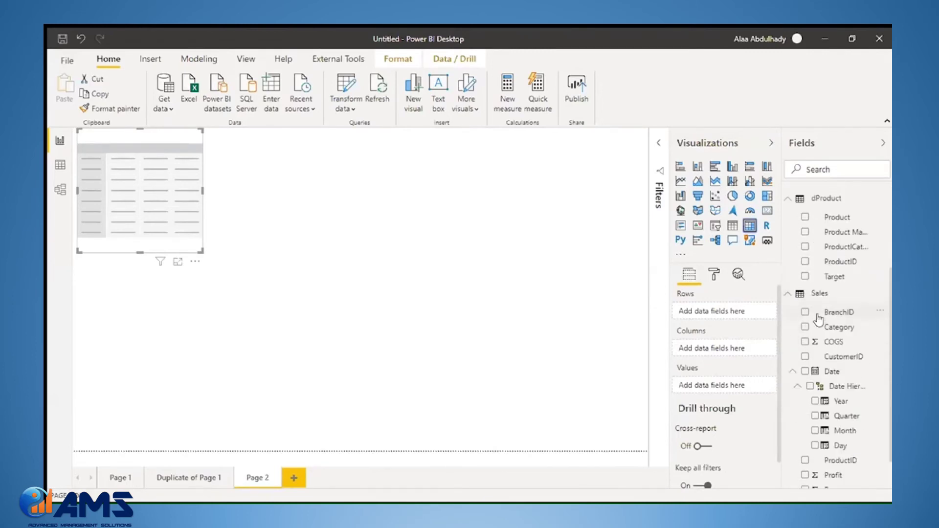
{"action": "scroll", "coordinate": [803, 345], "scroll_direction": "down", "scroll_amount": 1}
{"action": "left_click", "coordinate": [815, 361]}
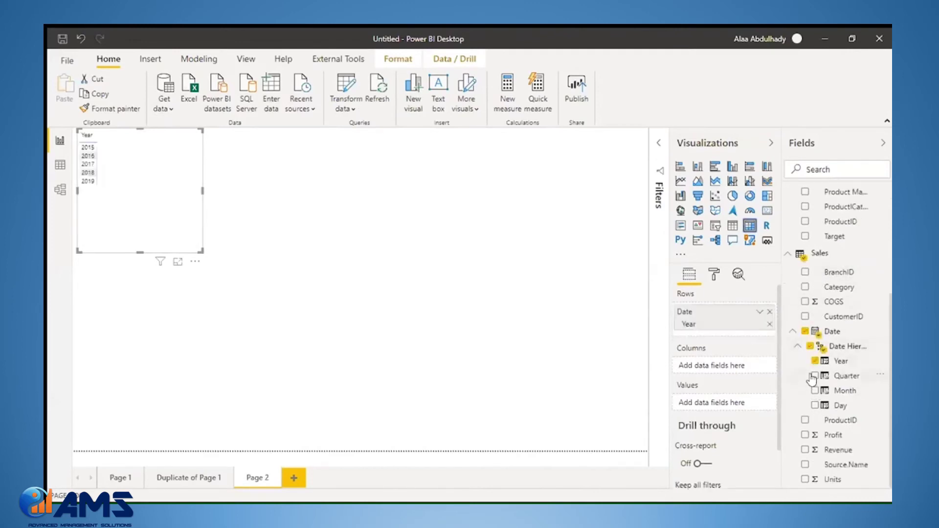
{"action": "left_click", "coordinate": [814, 377]}
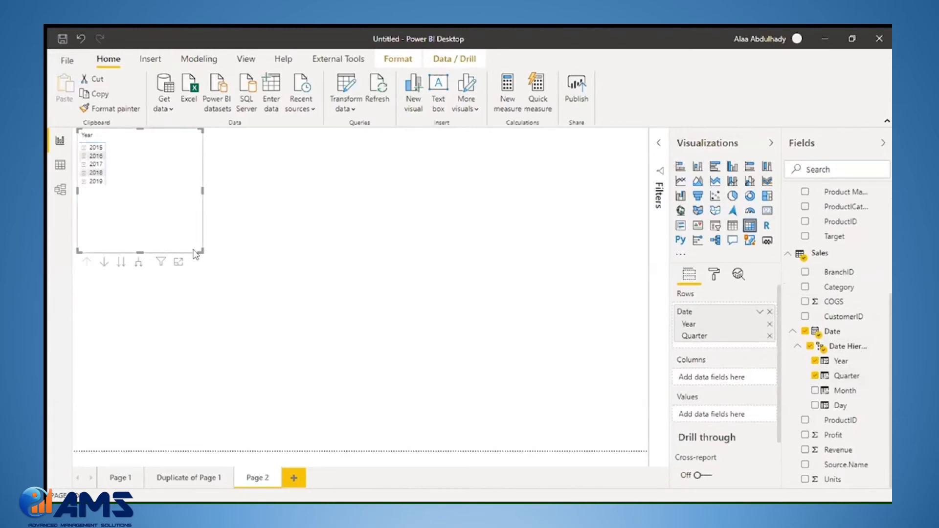
Enlarge the matrix on Page 2 and add Revenue from the Sales table as its values
{"action": "left_click_drag", "start_coordinate": [200, 251], "coordinate": [371, 373]}
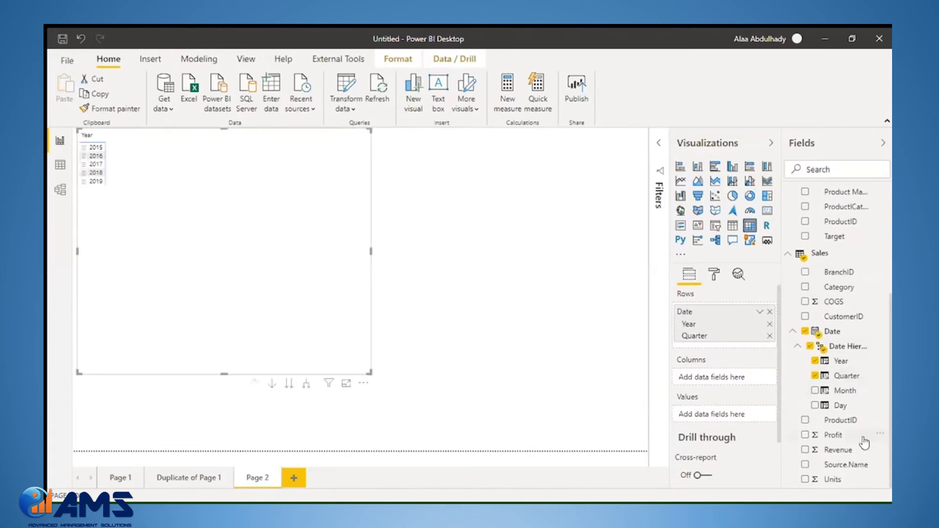
{"action": "left_click", "coordinate": [806, 454]}
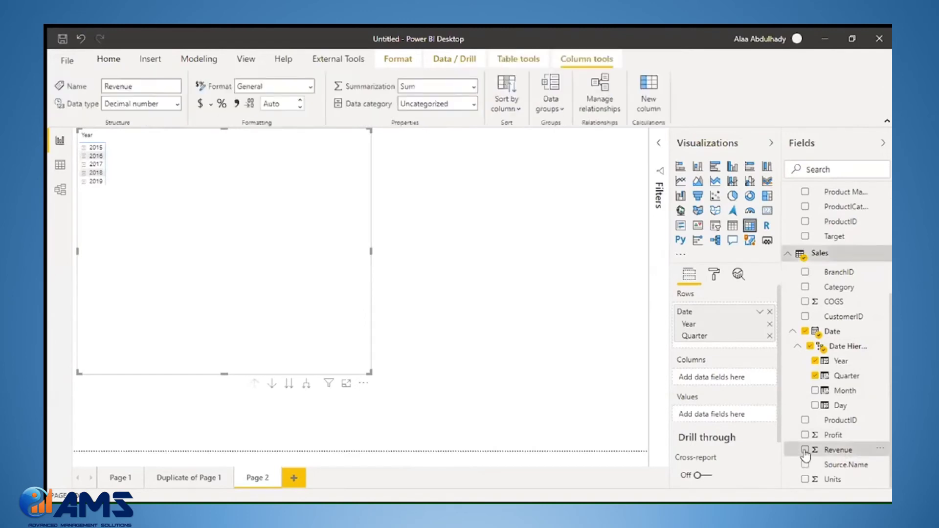
{"action": "left_click", "coordinate": [805, 451]}
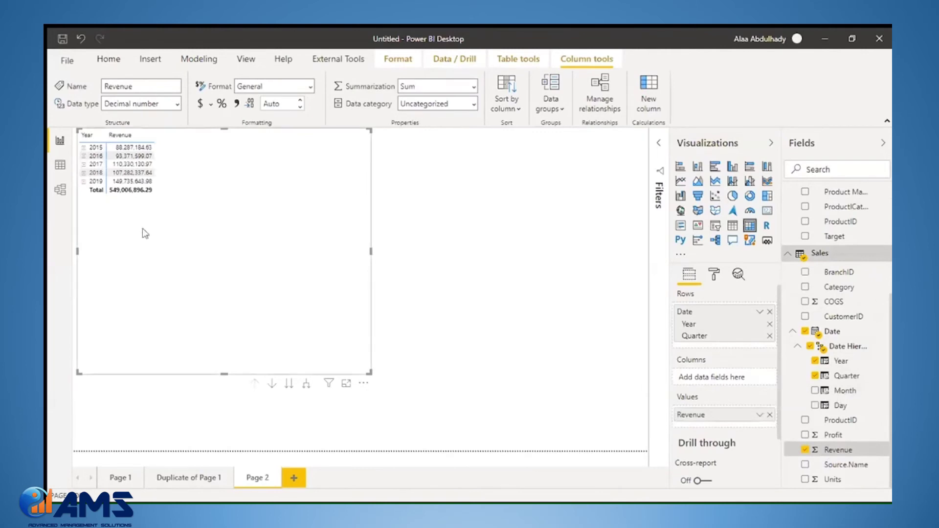
Examine the Sales table's records in Data view, then return to the report page with the matrix
{"action": "left_click", "coordinate": [66, 168]}
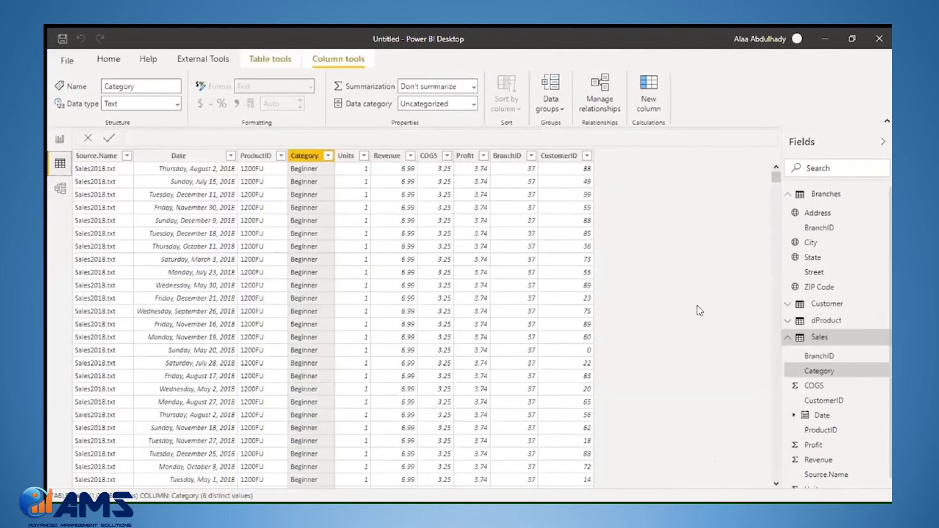
{"action": "left_click", "coordinate": [820, 338]}
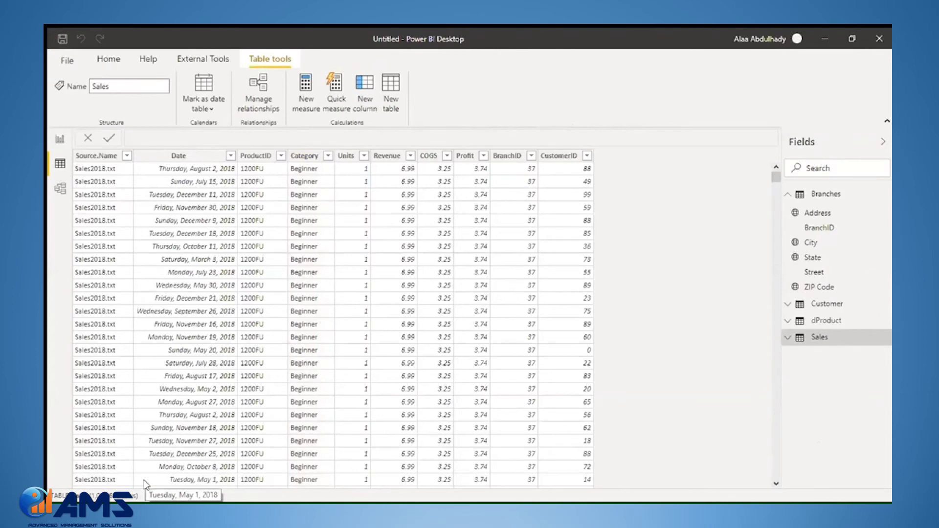
{"action": "left_click", "coordinate": [61, 141]}
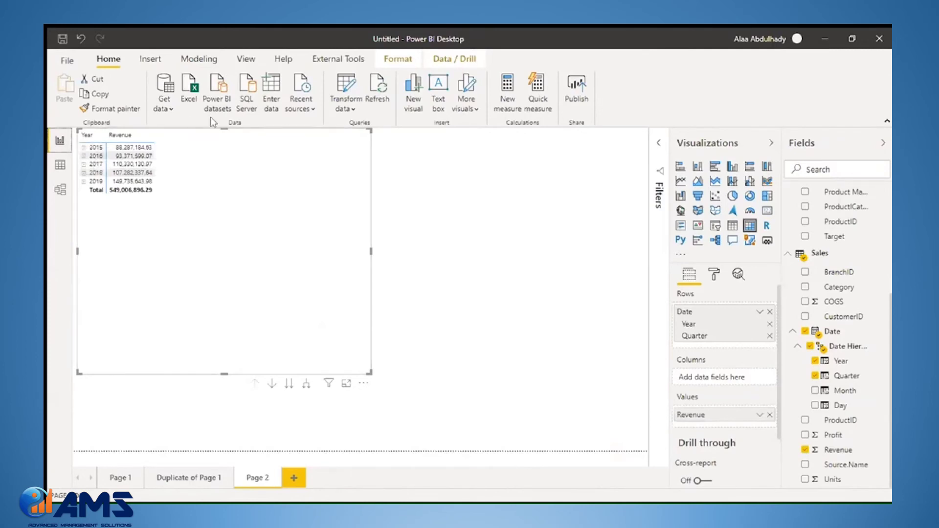
Expand all years in the matrix to show quarterly revenue and enlarge the visual to fit the rows
{"action": "left_click", "coordinate": [304, 386]}
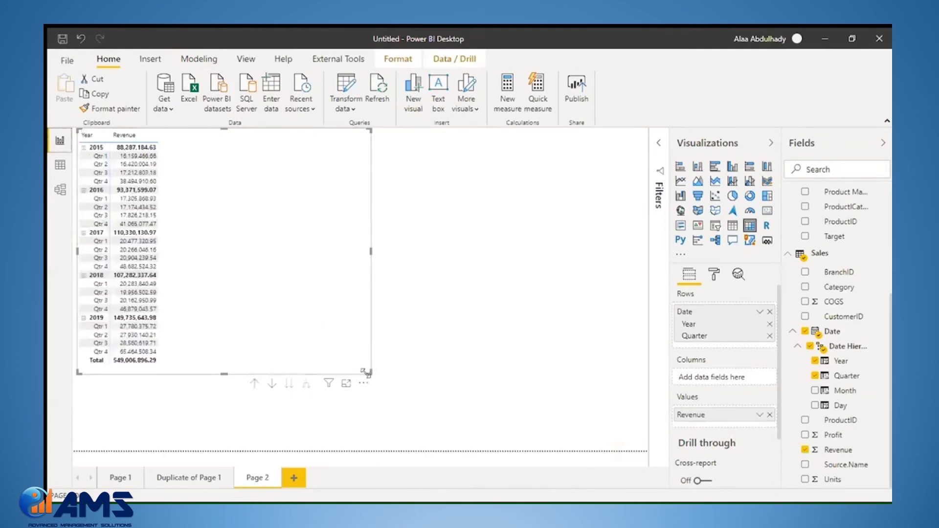
{"action": "left_click_drag", "start_coordinate": [371, 372], "coordinate": [467, 433]}
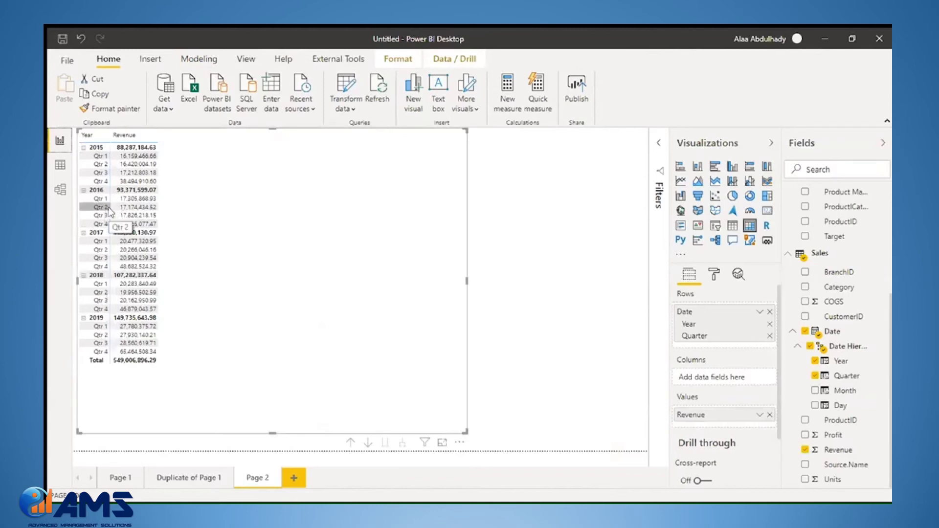
{"action": "mouse_move", "coordinate": [139, 157]}
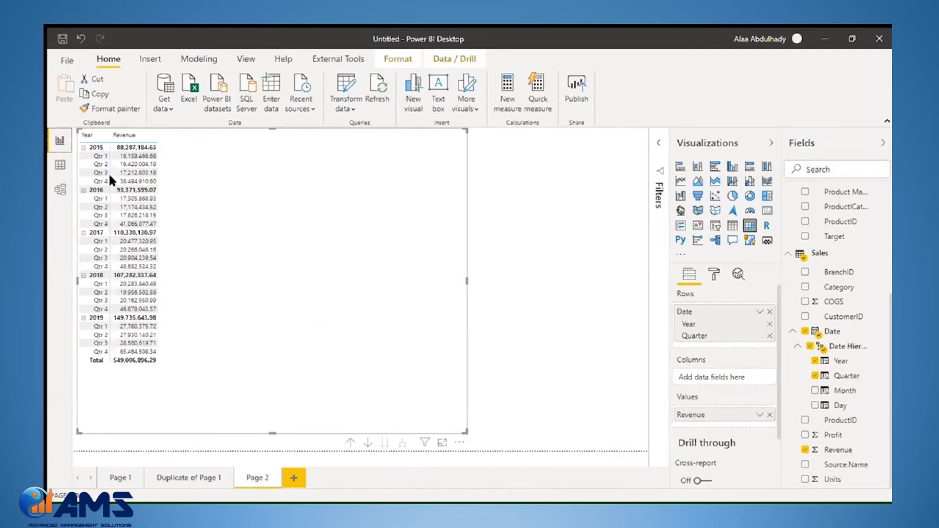
In Data view, create a new measure in the Sales table and name it "revinue LY"
{"action": "left_click", "coordinate": [59, 165]}
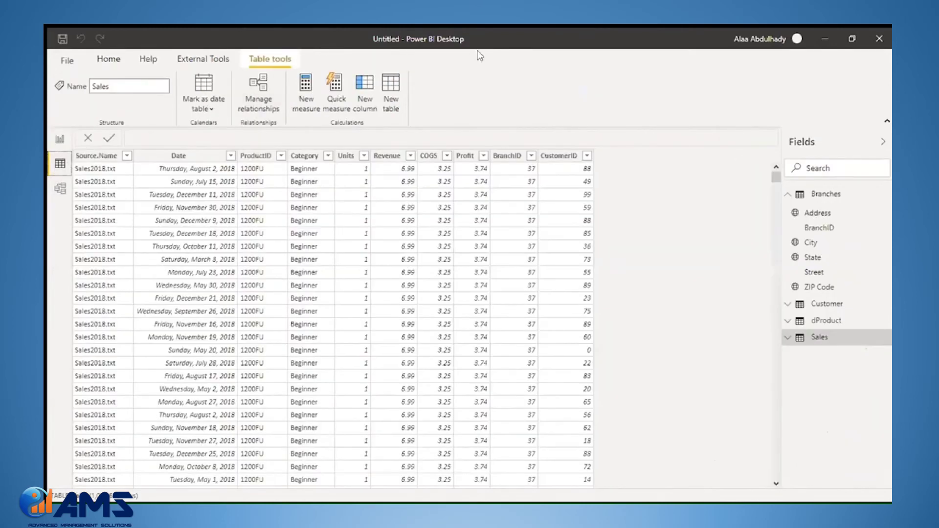
{"action": "left_click", "coordinate": [308, 92]}
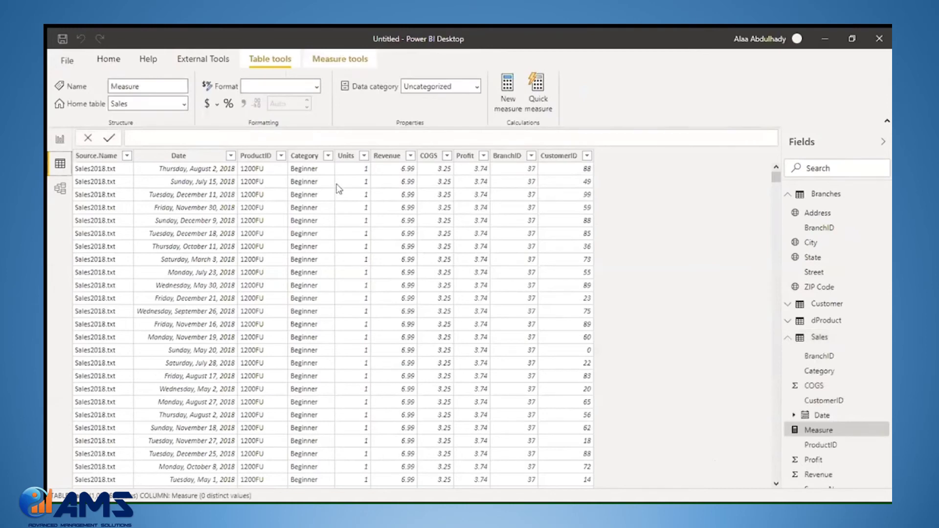
{"action": "double_click", "coordinate": [154, 135]}
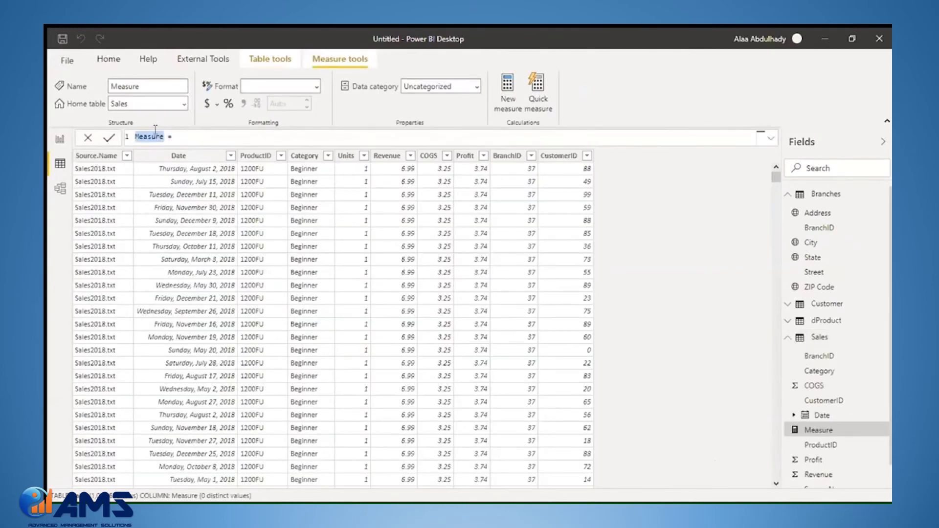
{"action": "type", "text": "revi"}
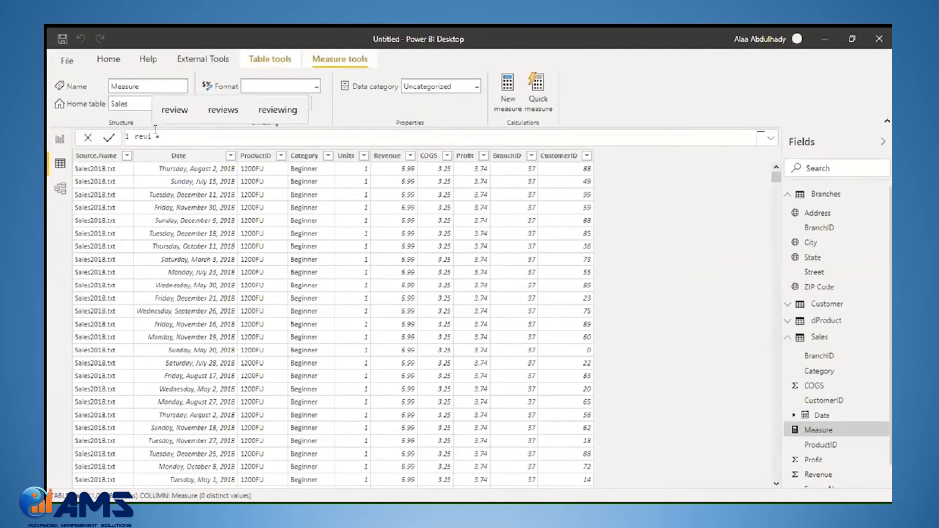
{"action": "type", "text": "nue "}
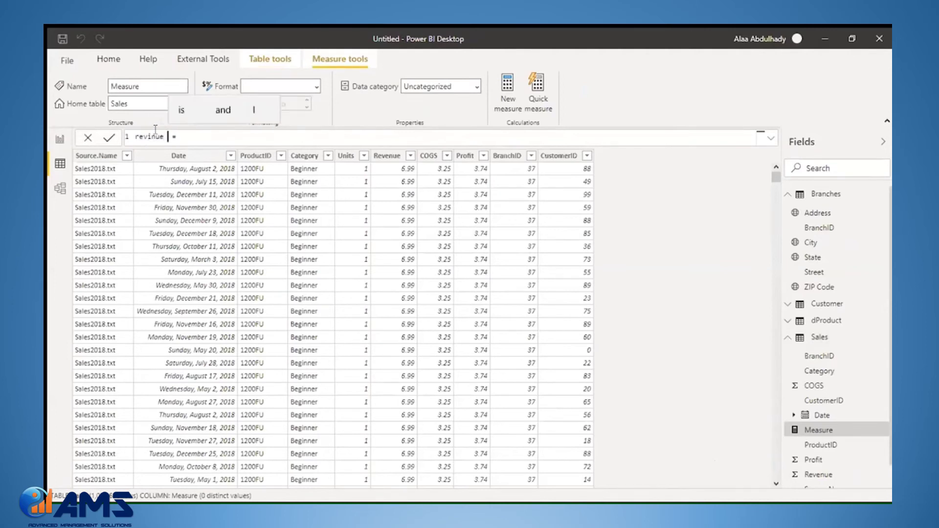
{"action": "type", "text": "LY"}
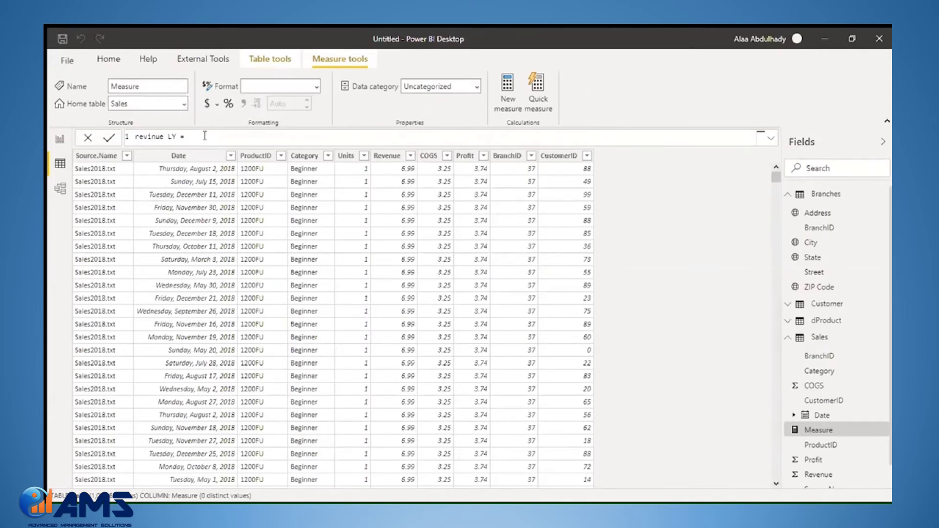
Start the measure's formula with CALCULATE, using sum(Sales[Revenue]) as its expression
{"action": "type", "text": "calcu"}
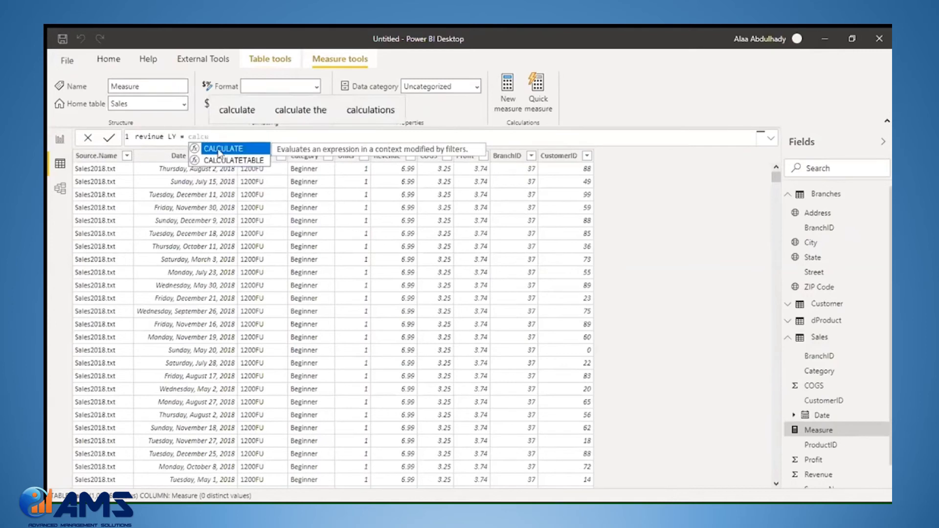
{"action": "left_click", "coordinate": [219, 151]}
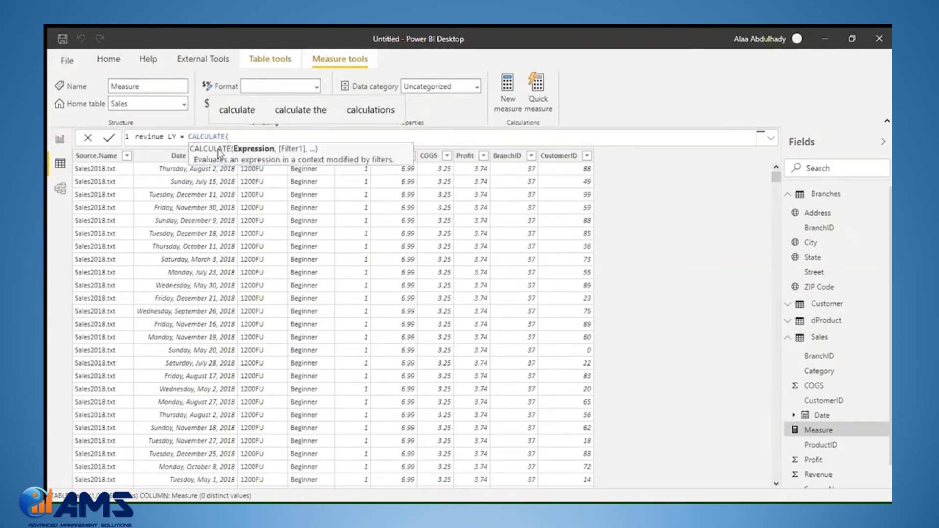
{"action": "type", "text": "'um("}
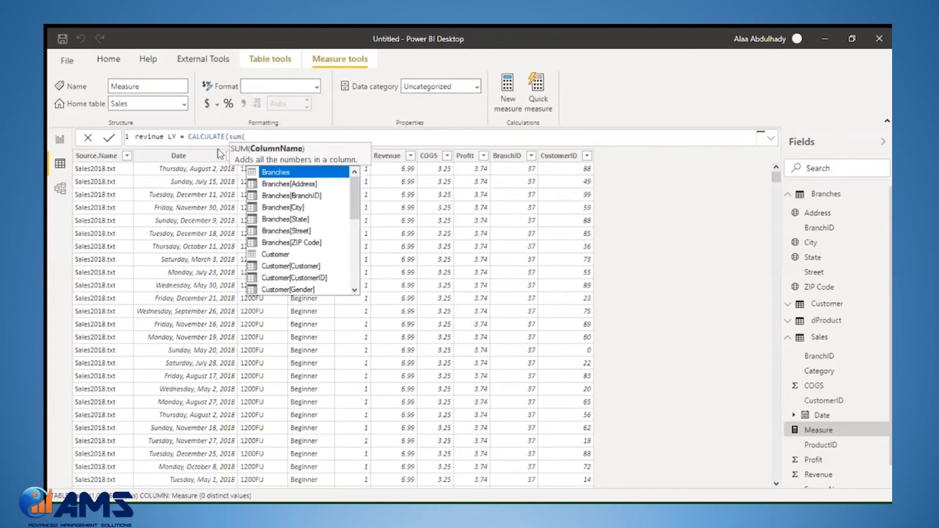
{"action": "type", "text": "sa"}
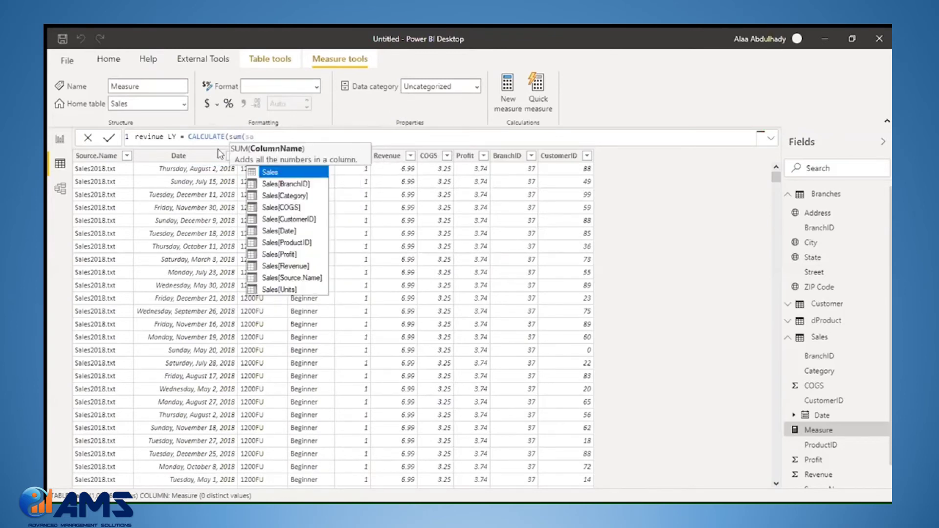
{"action": "type", "text": "les"}
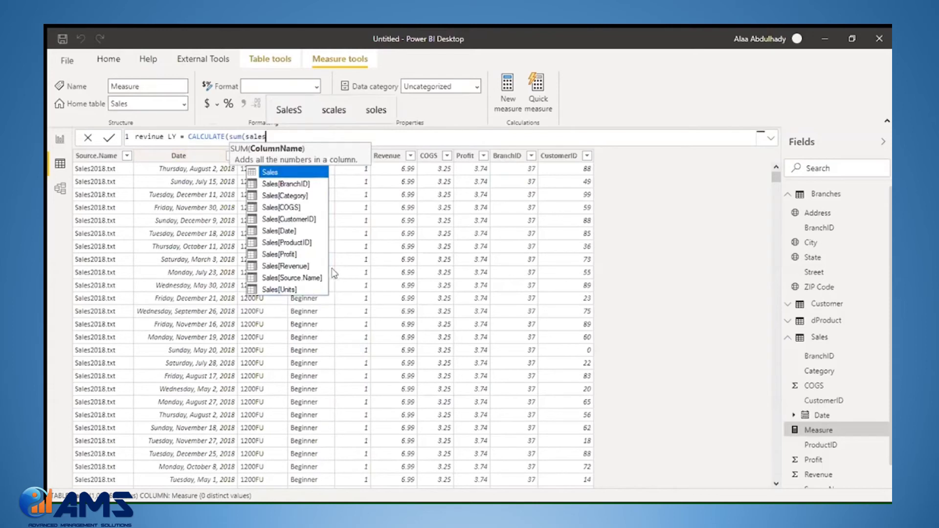
{"action": "left_click", "coordinate": [310, 268]}
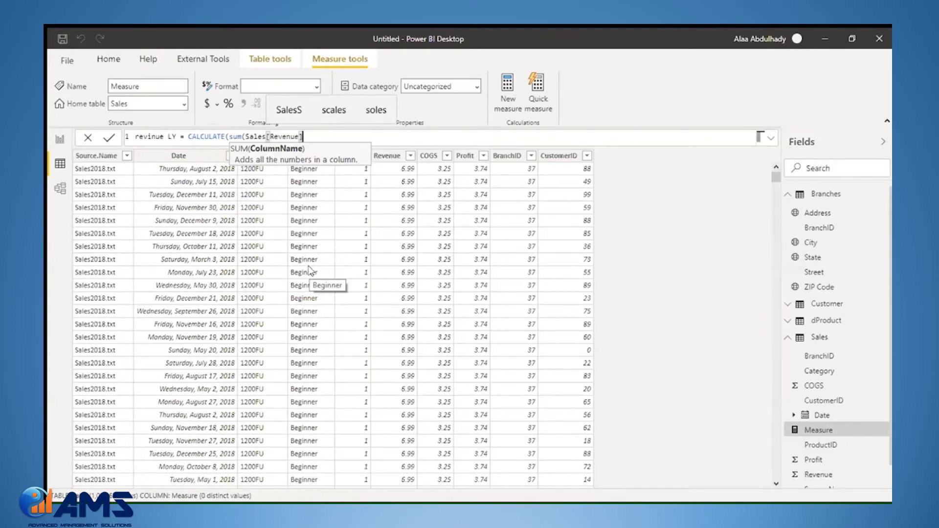
{"action": "type", "text": ")"}
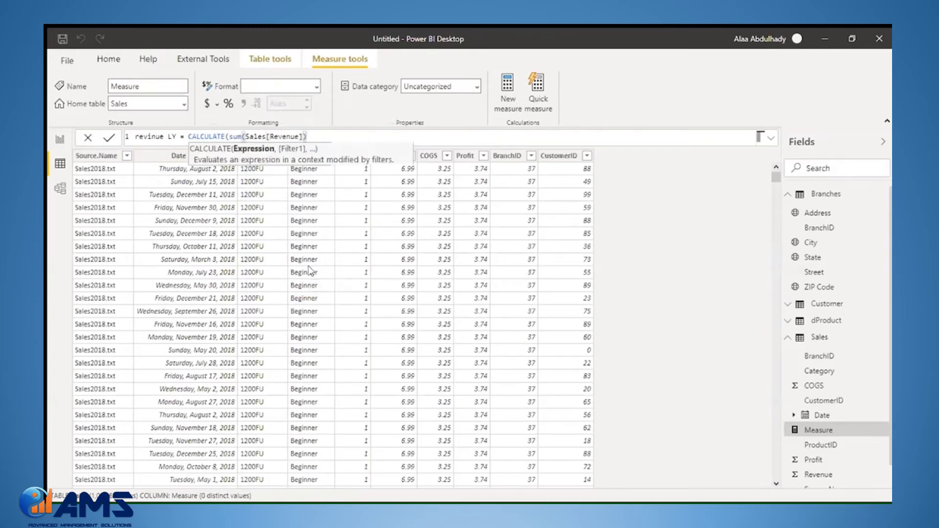
Add the SAMEPERIODLASTYEAR function as the filter argument of CALCULATE
{"action": "type", "text": ",s"}
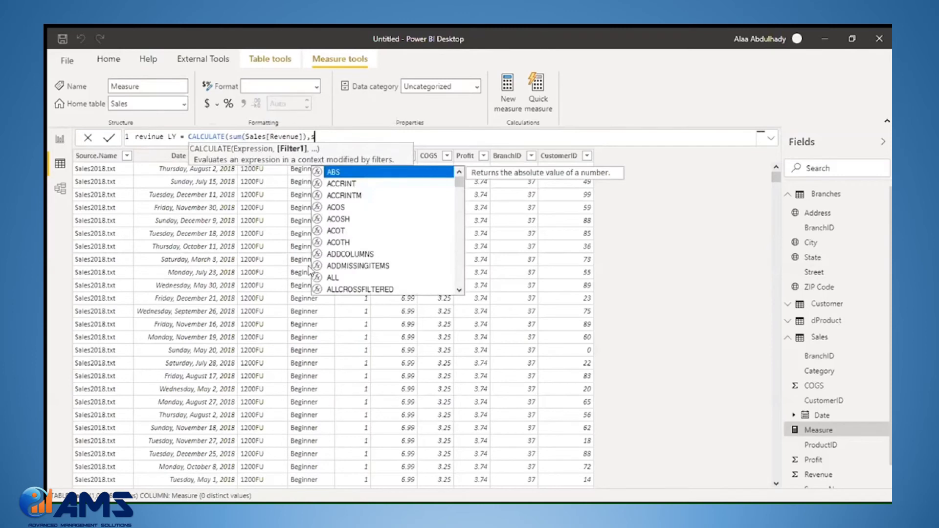
{"action": "type", "text": "ame"}
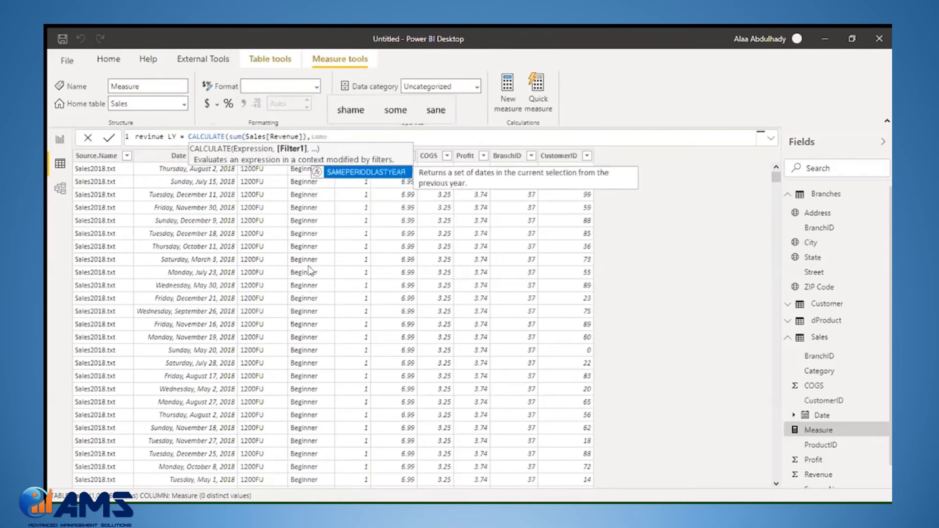
{"action": "type", "text": "per"}
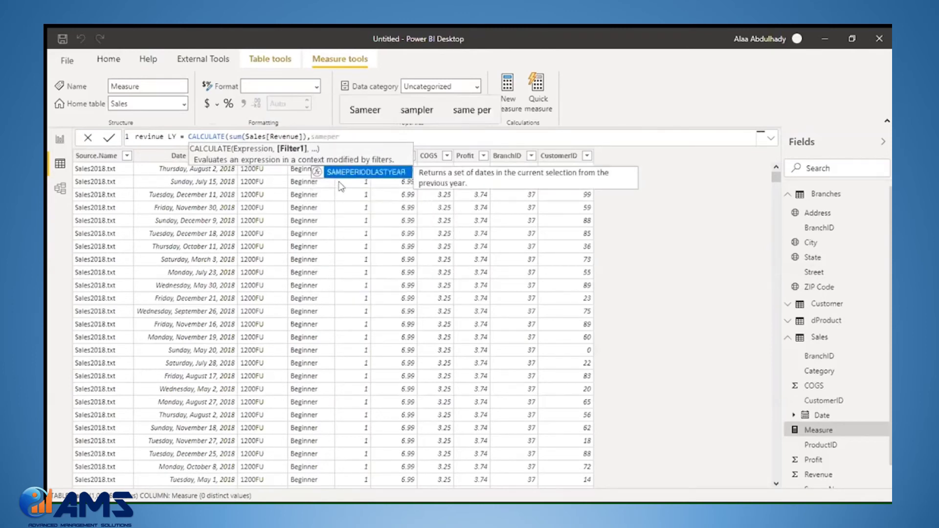
{"action": "left_click", "coordinate": [364, 172]}
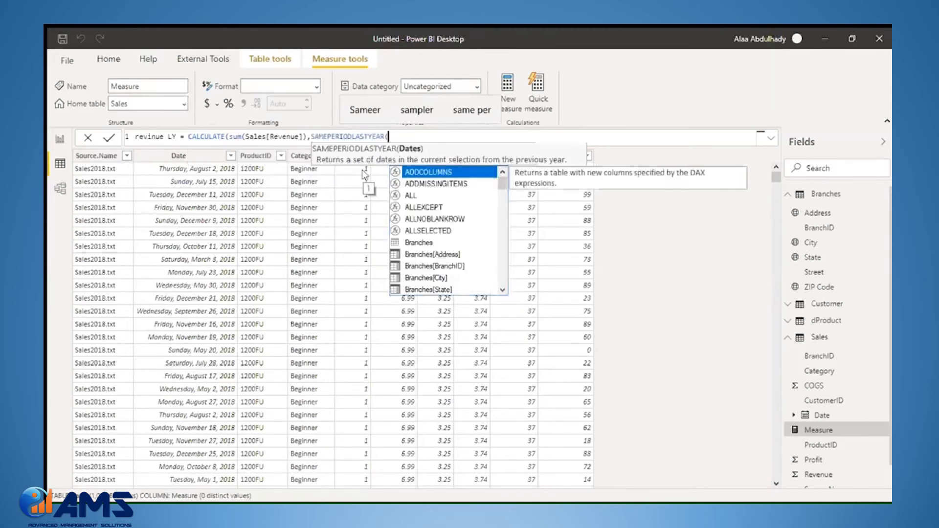
{"action": "type", "text": "("}
{"action": "key", "text": "BackSpace"}
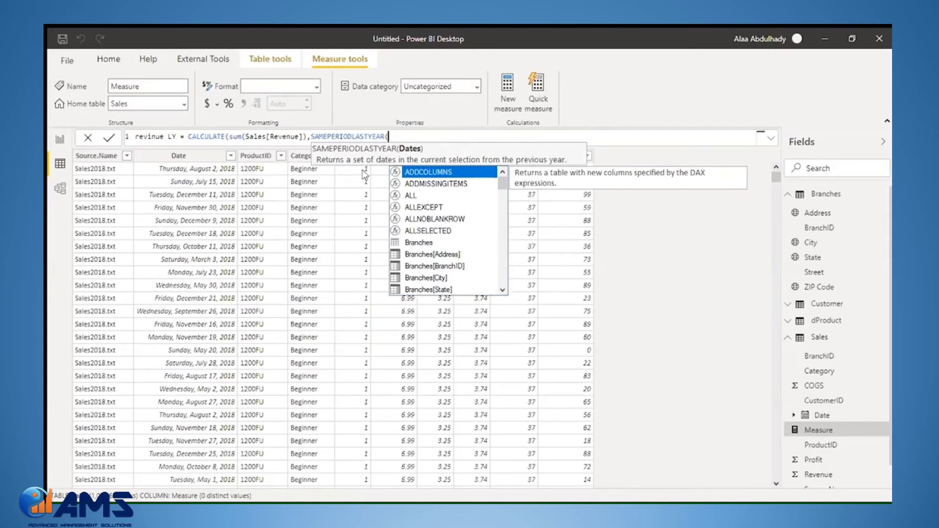
Use Sales[Date].[Date] as the dates for SAMEPERIODLASTYEAR, close both functions and commit the measure
{"action": "type", "text": "sales"}
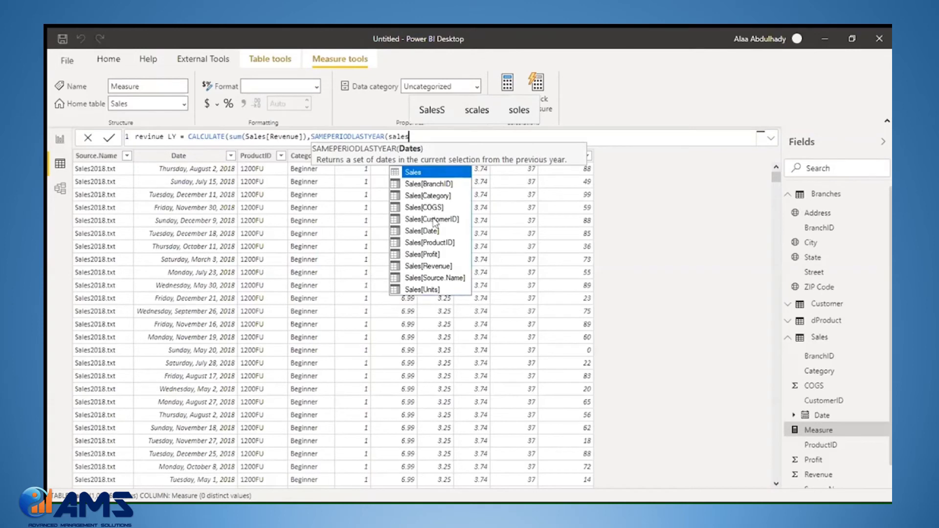
{"action": "left_click", "coordinate": [413, 234]}
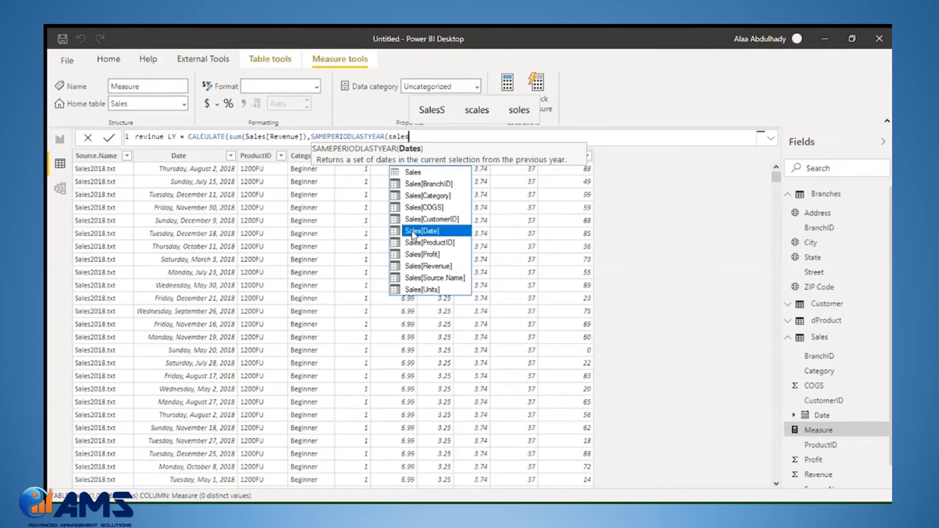
{"action": "double_click", "coordinate": [413, 233]}
{"action": "double_click", "coordinate": [458, 173]}
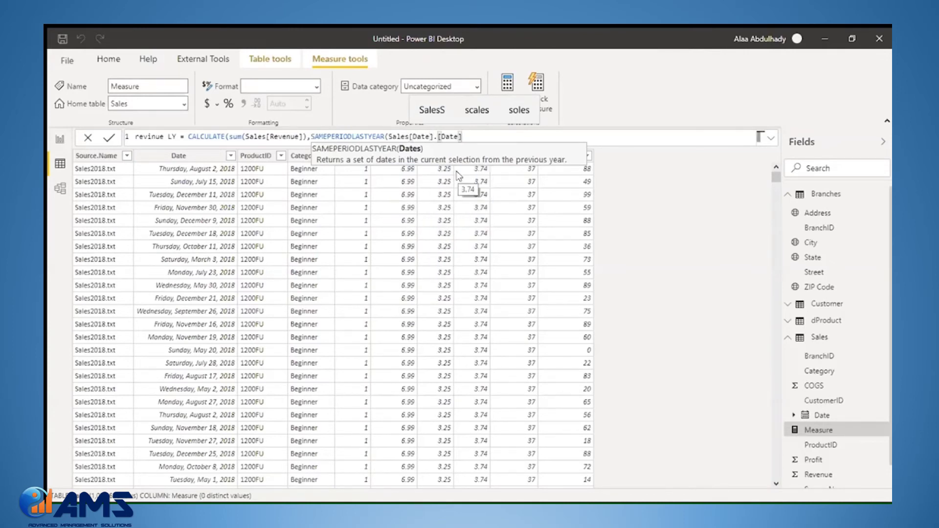
{"action": "type", "text": ")"}
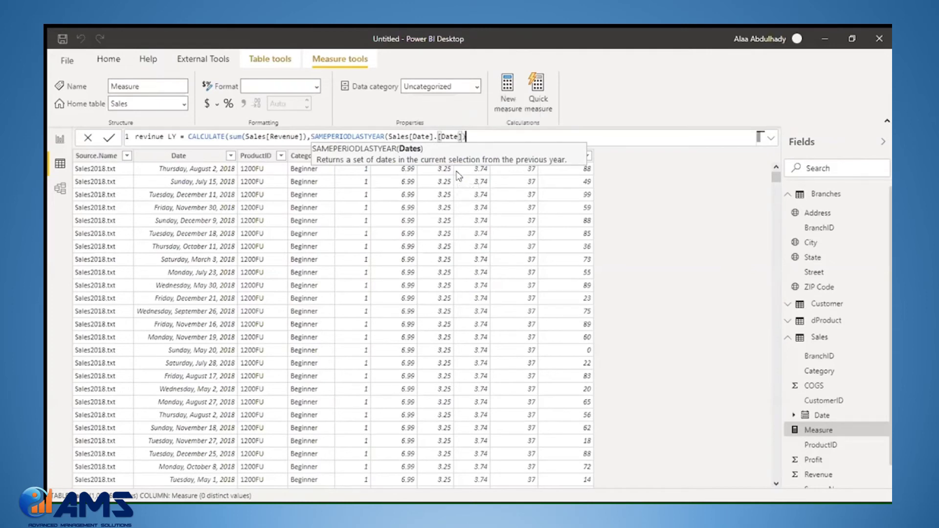
{"action": "type", "text": ")"}
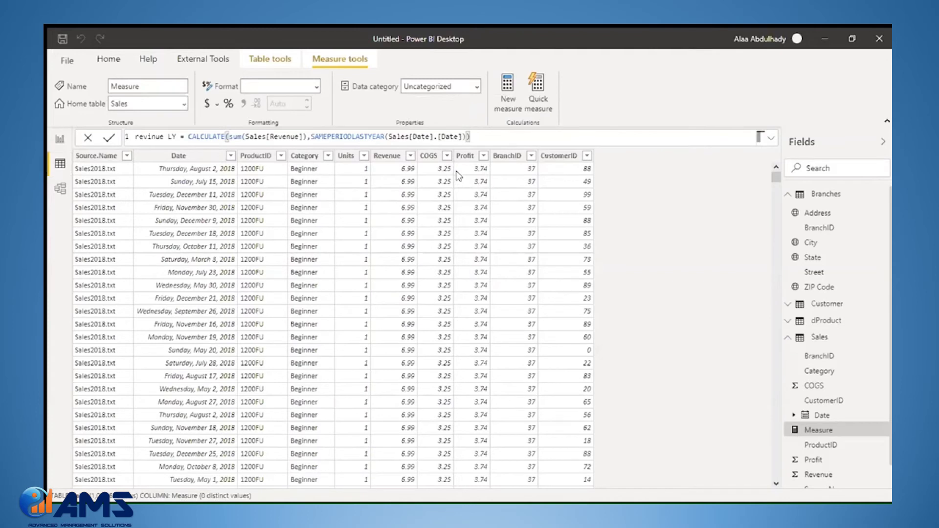
{"action": "key", "text": "Return"}
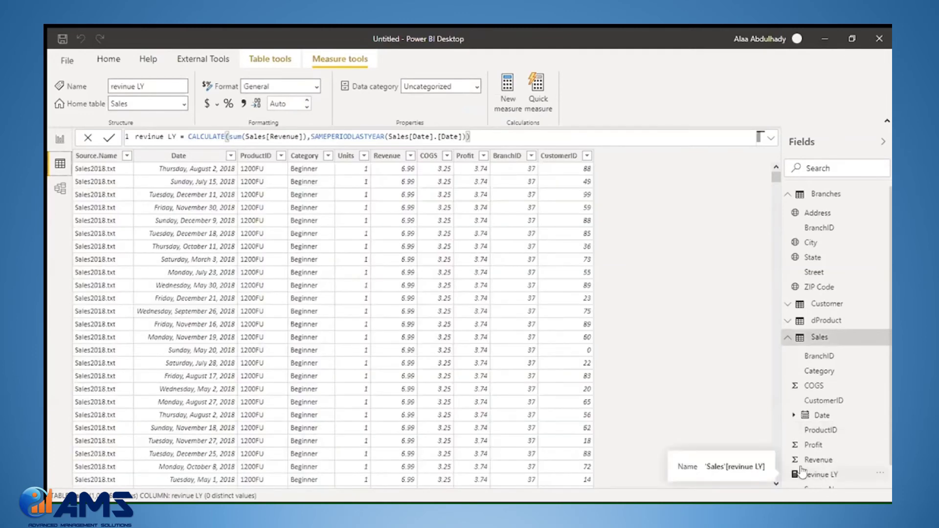
Return to the report page and add the revinue LY measure to the matrix values beside Revenue
{"action": "left_click", "coordinate": [59, 142]}
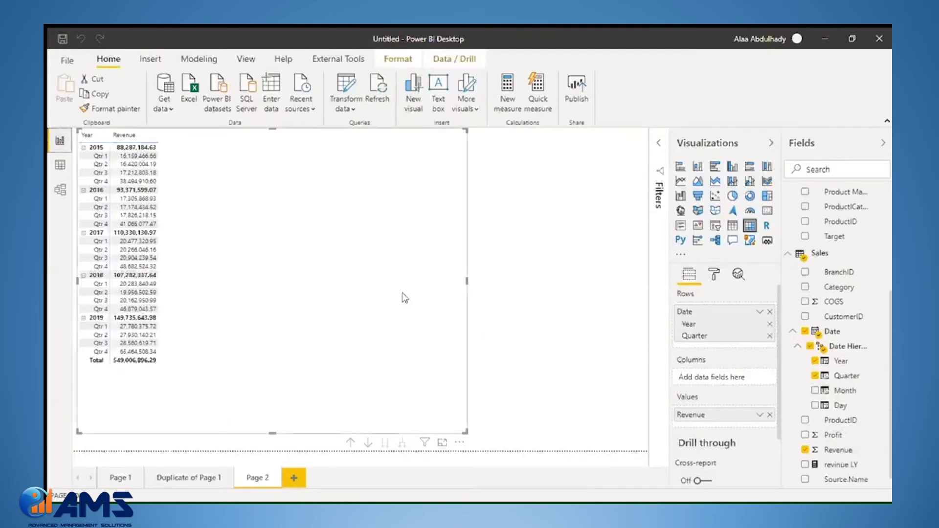
{"action": "left_click", "coordinate": [805, 466]}
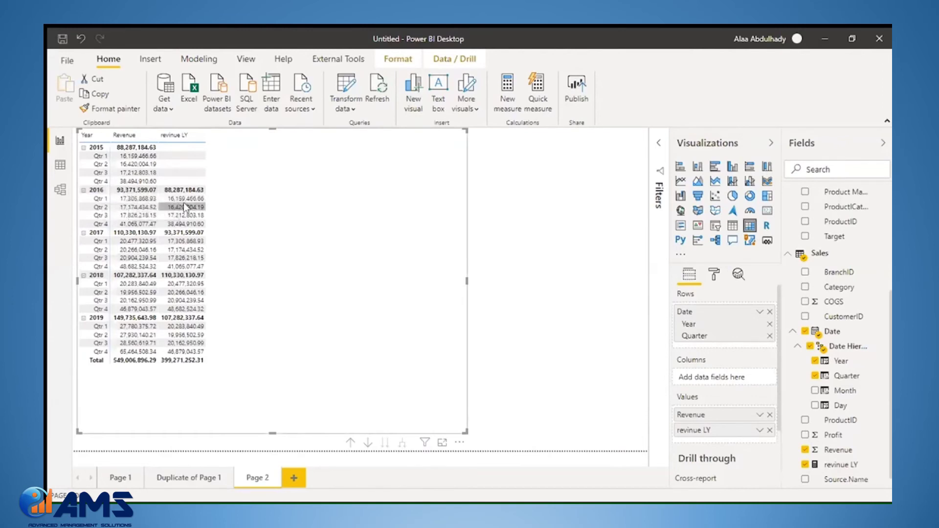
{"action": "mouse_move", "coordinate": [183, 198]}
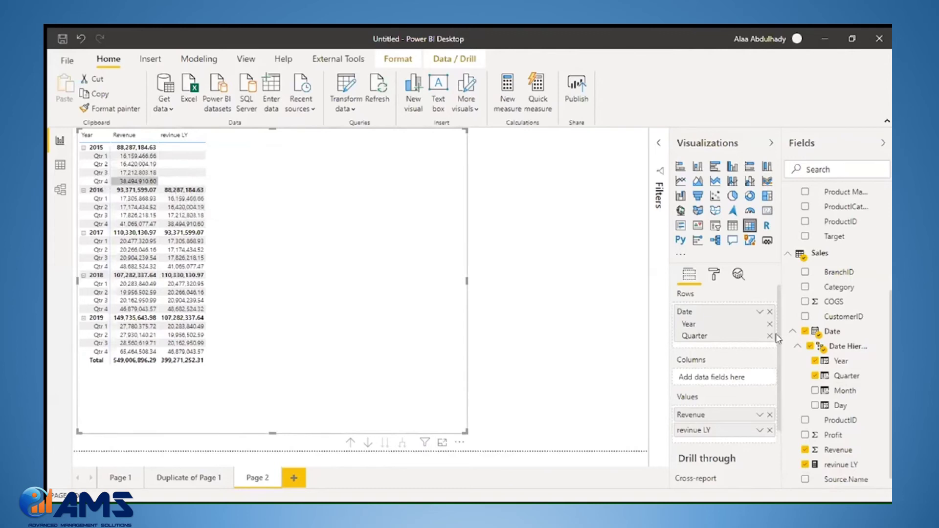
Replace Quarter with Month in the matrix rows and expand all years to the month level
{"action": "left_click", "coordinate": [816, 377]}
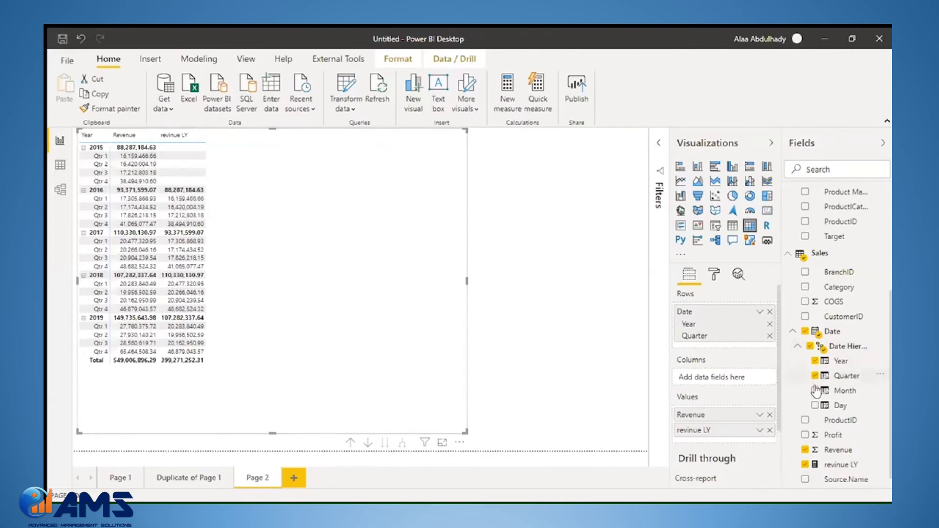
{"action": "left_click", "coordinate": [815, 391]}
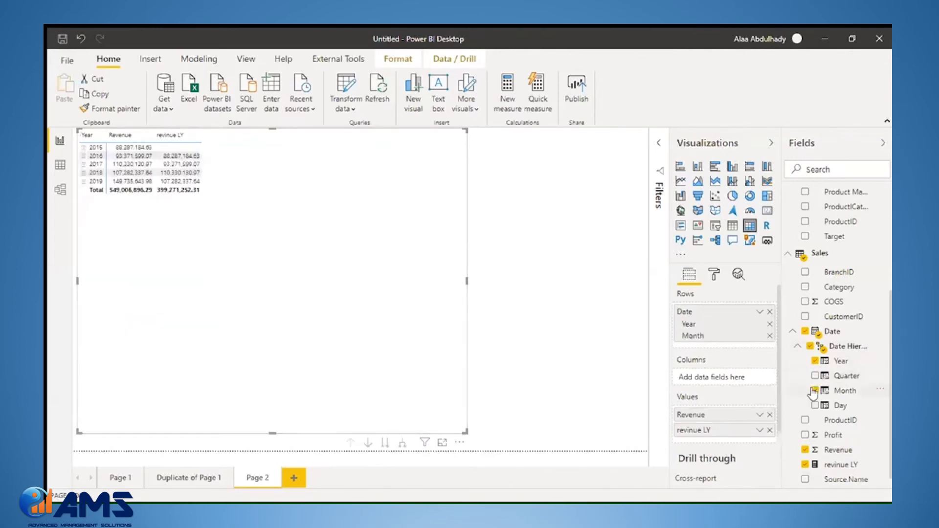
{"action": "left_click", "coordinate": [403, 442]}
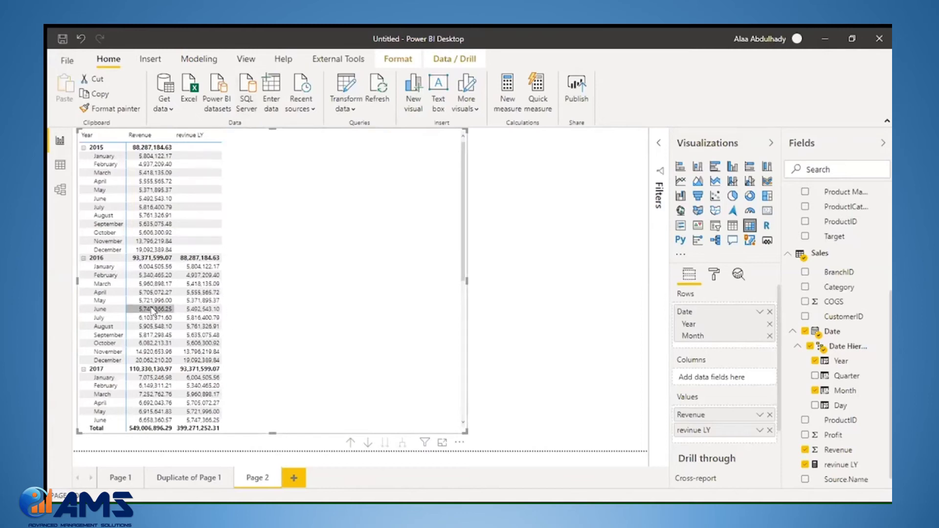
{"action": "mouse_move", "coordinate": [154, 310]}
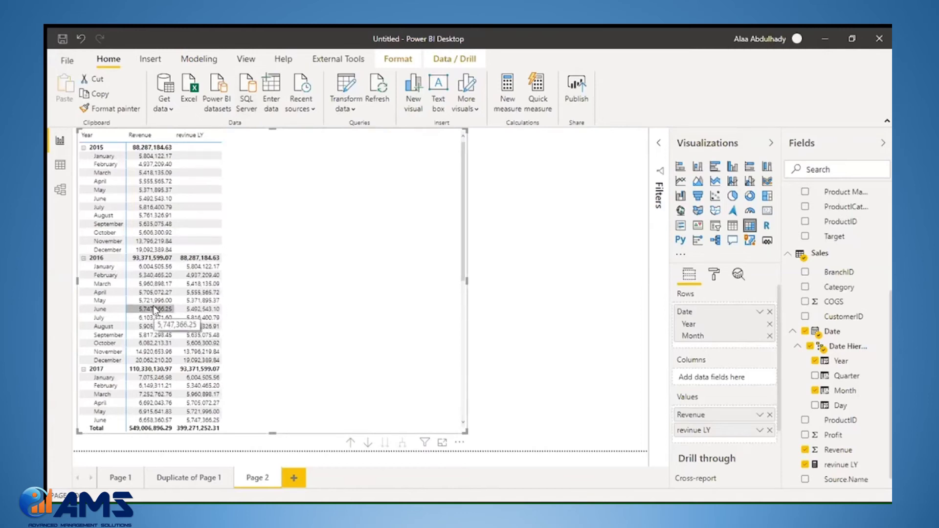